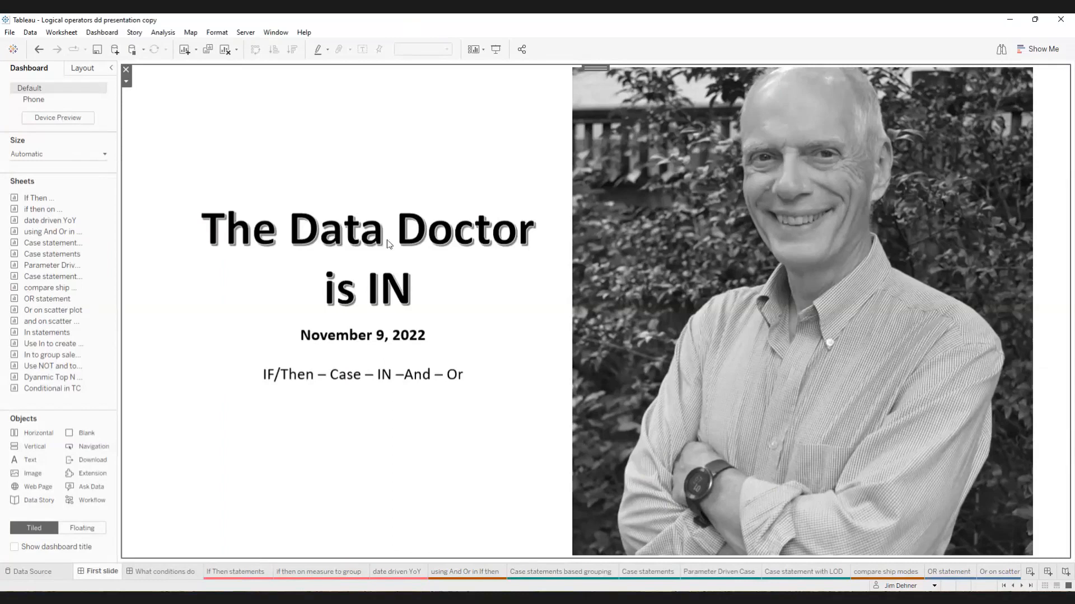
Step: Open the If Then statements sheet, filter the data fields by "1" and widen the data pane to show full field names
click(173, 572)
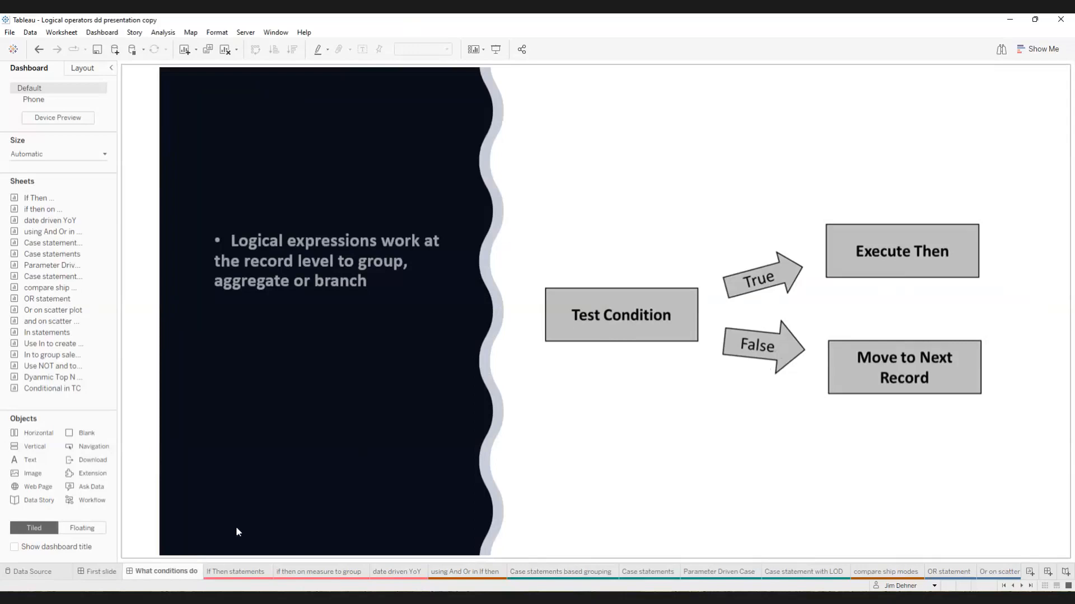
click(230, 572)
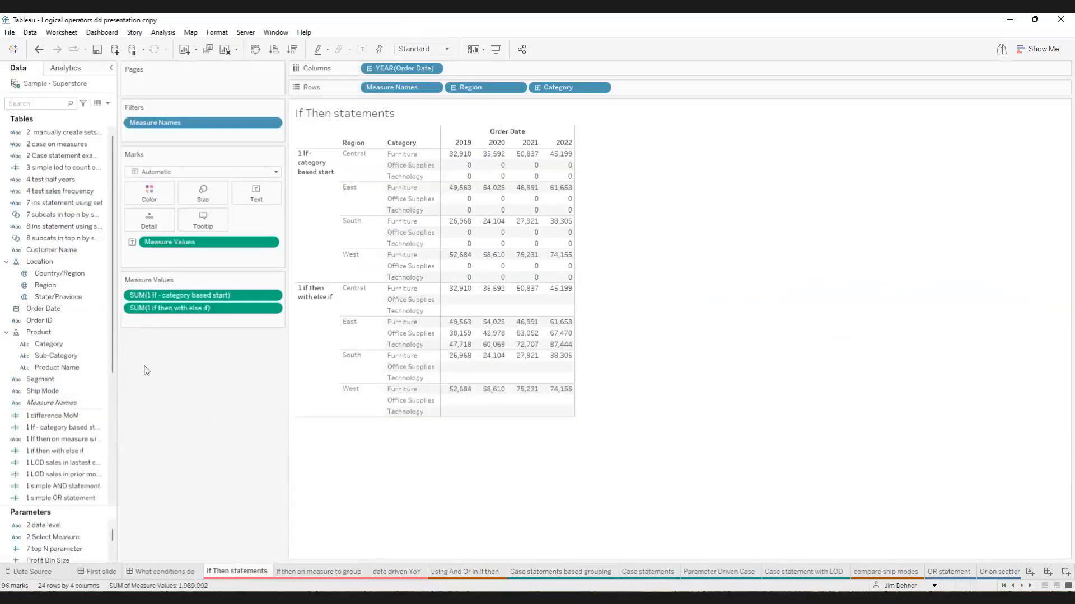
click(54, 104)
text(1)
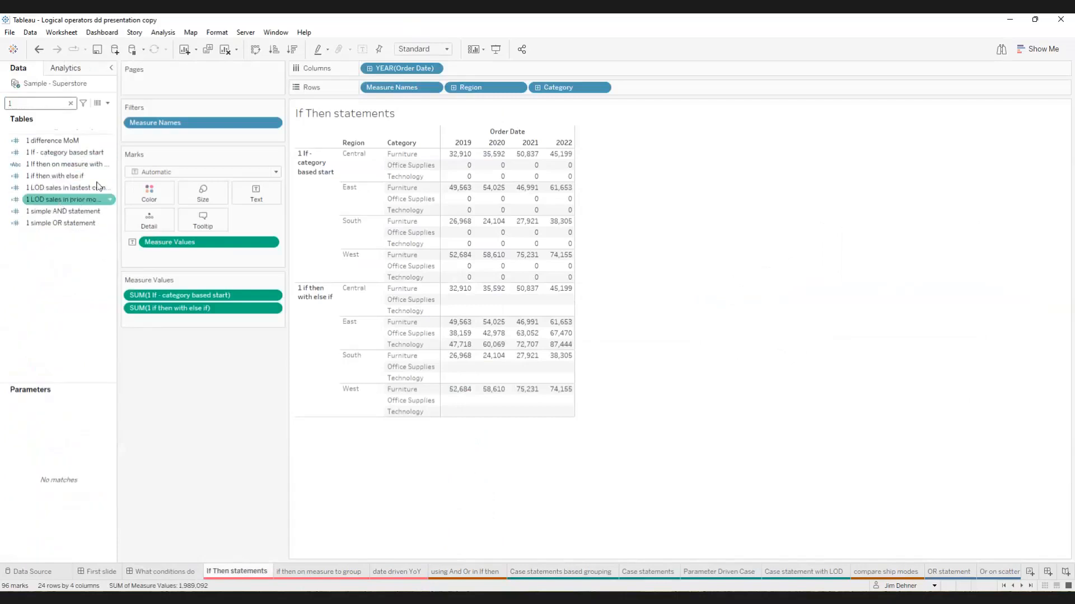
drag(118, 184, 148, 184)
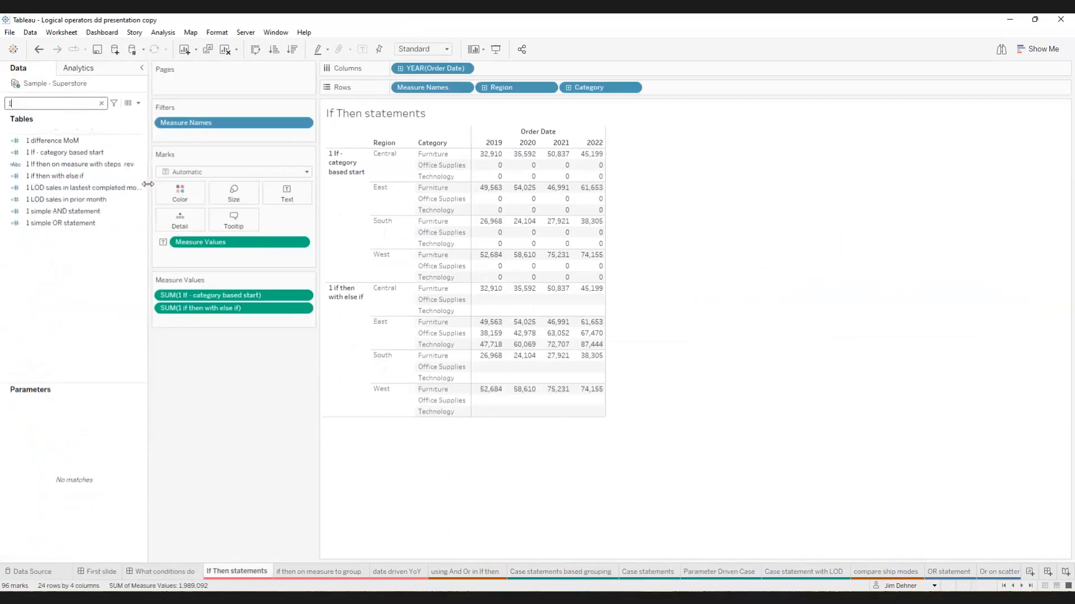
Step: Open the 1 If - category based start calculation and examine its Furniture condition and Sales result alongside the table
right_click(72, 158)
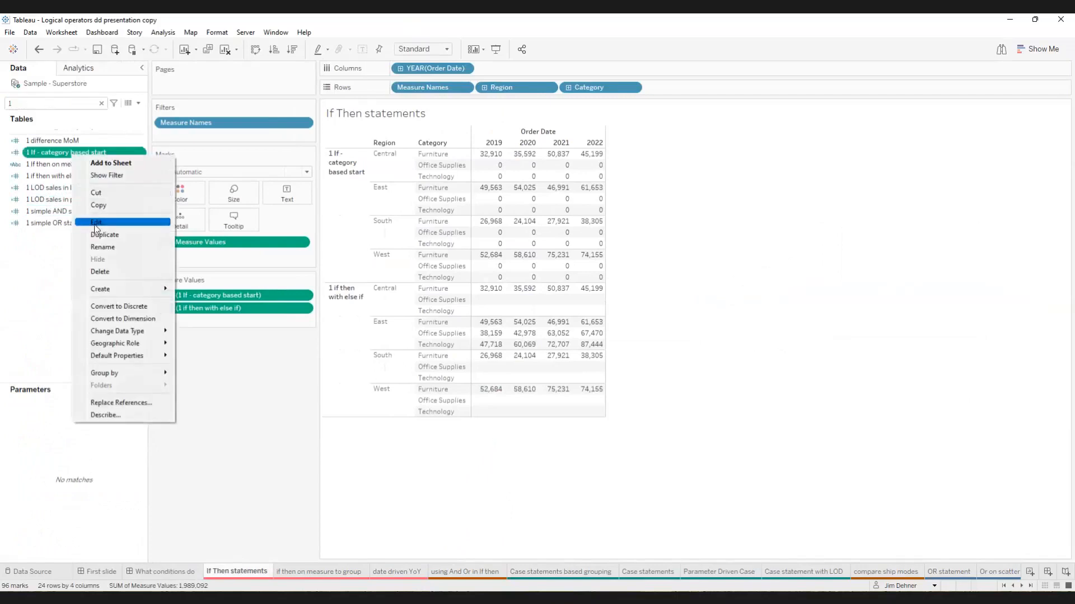
click(95, 221)
scroll(364, 328, up, 5)
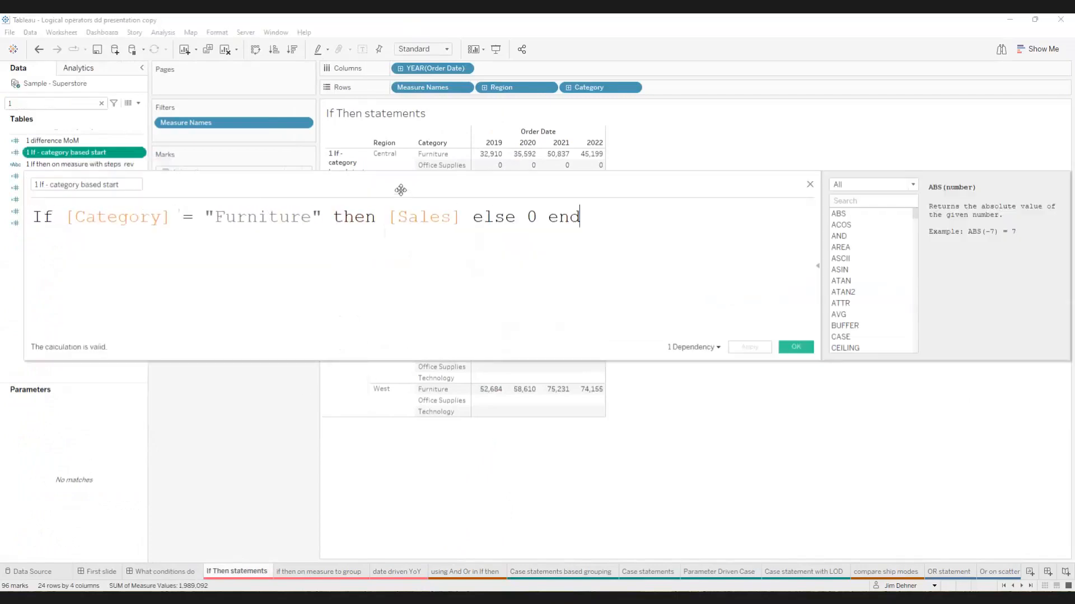
drag(401, 190, 681, 303)
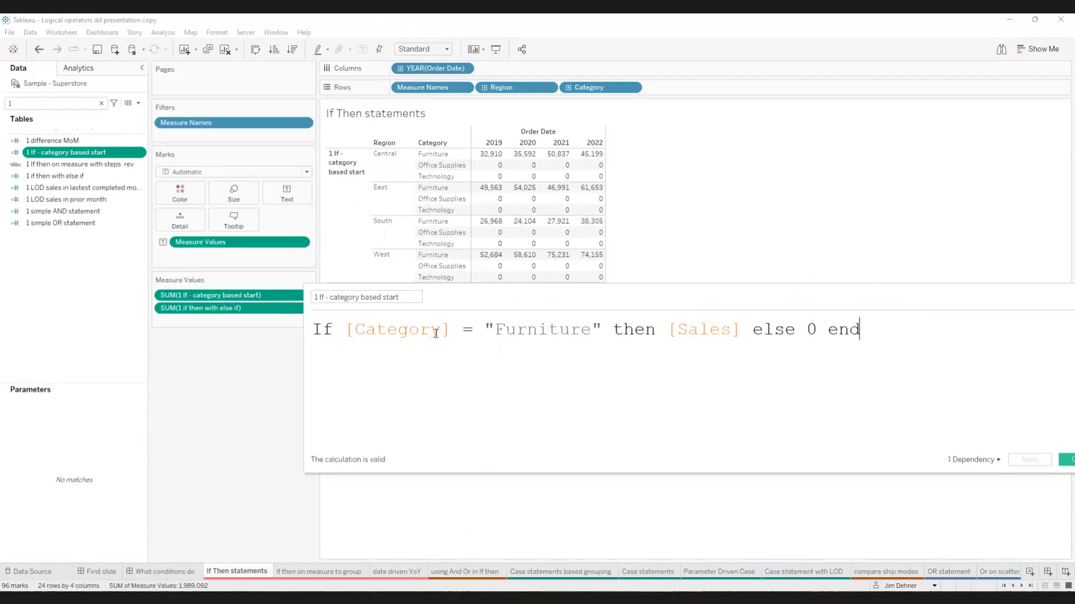
drag(346, 329, 742, 332)
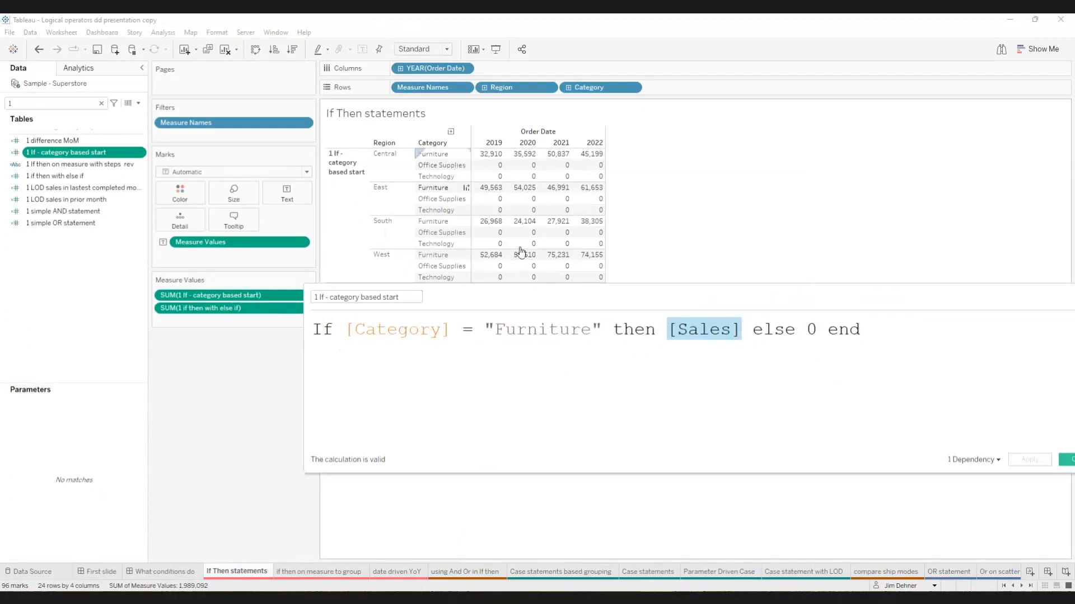
Step: Open the 1 if then with else if calculation, examine its elseif clause for the East region, and close the editor
right_click(66, 181)
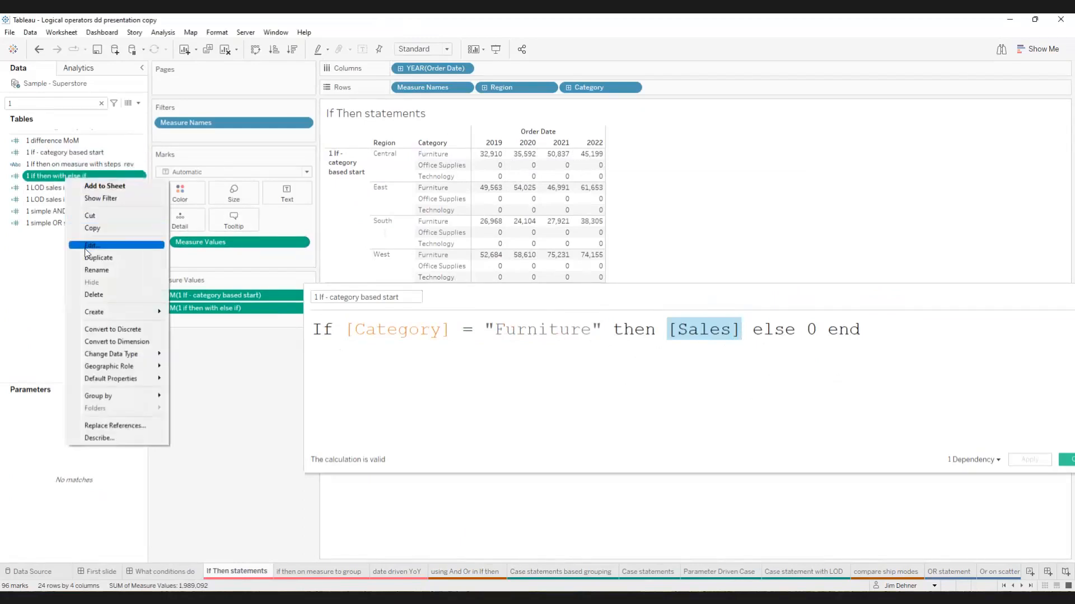
click(90, 242)
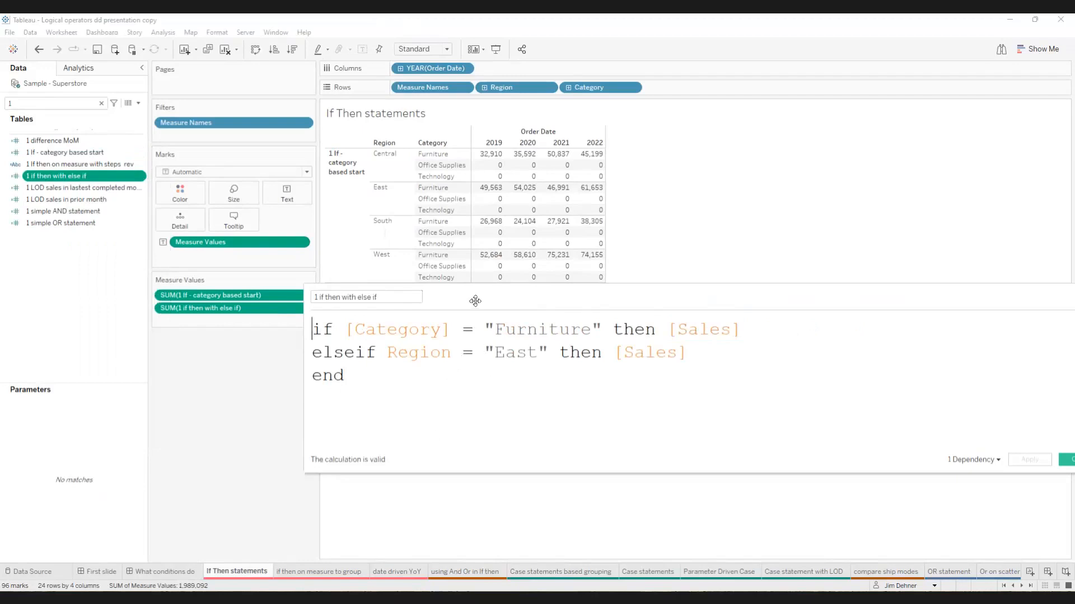
drag(475, 302, 791, 271)
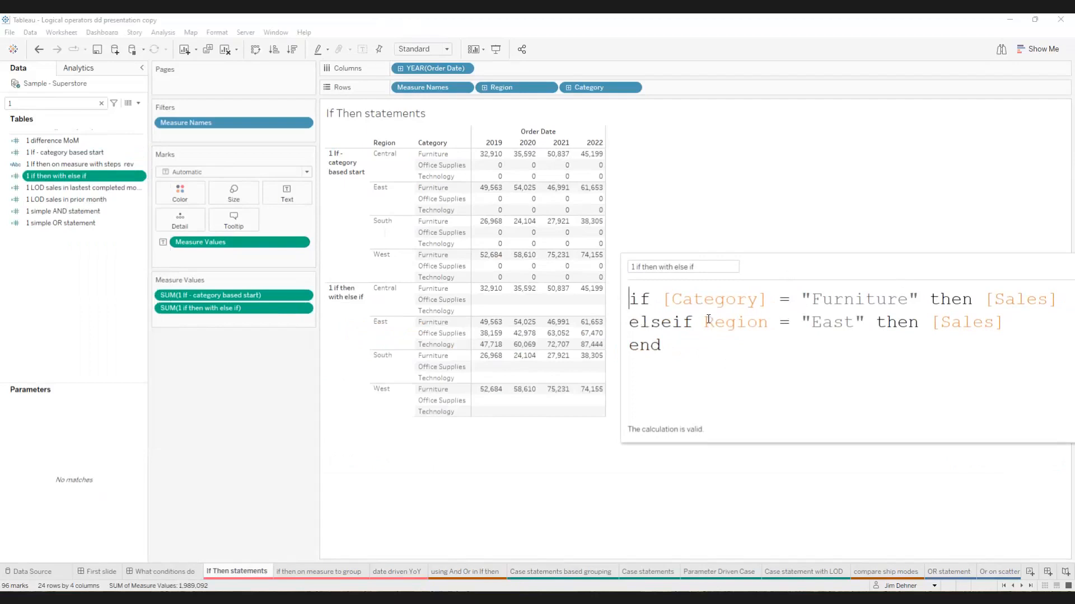
drag(691, 323, 623, 324)
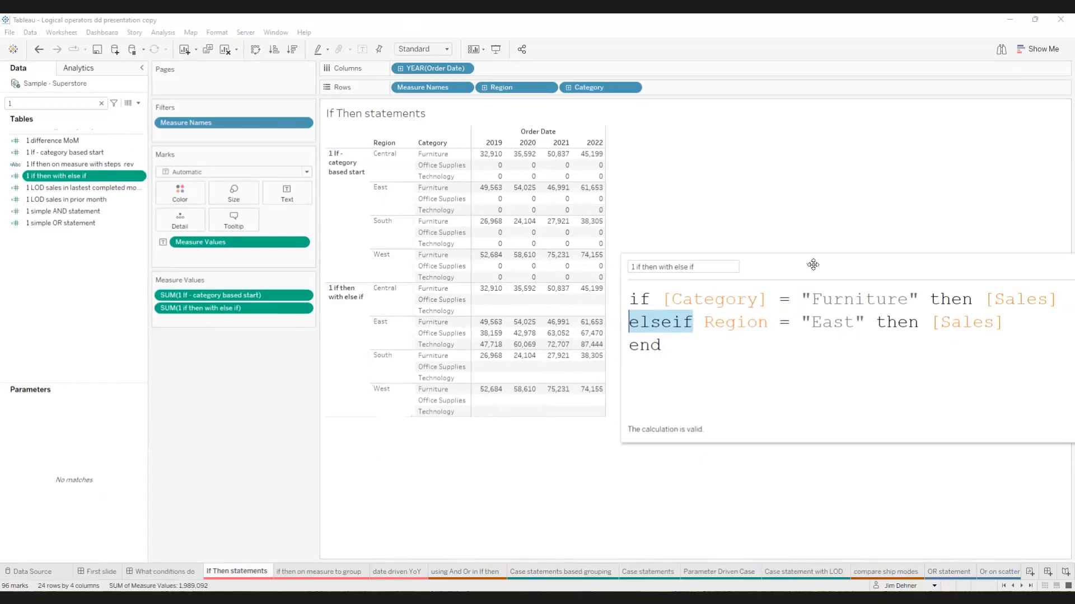
drag(812, 264, 540, 245)
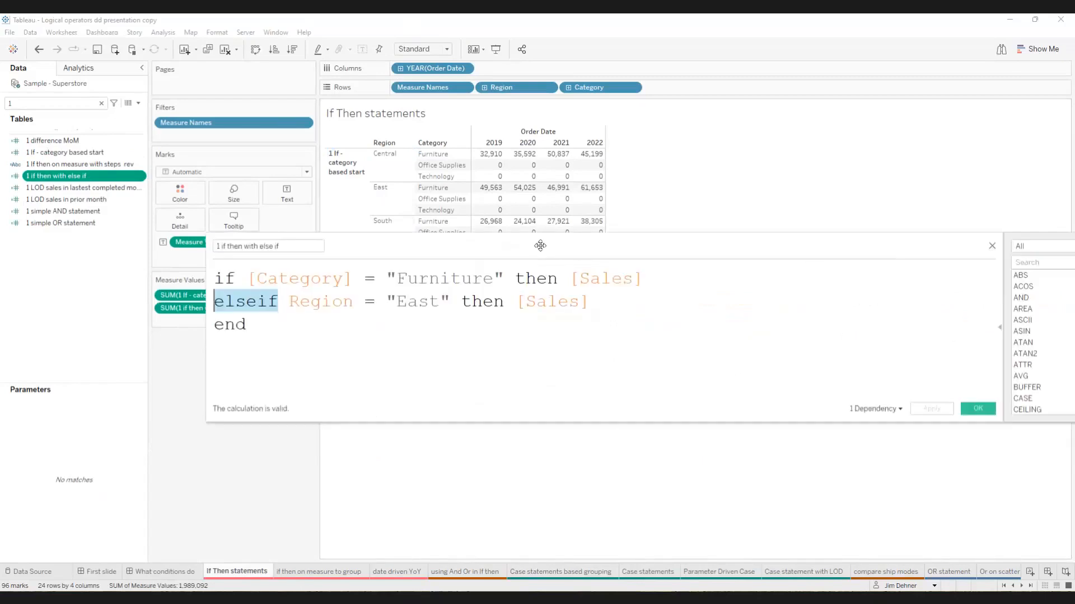
click(991, 248)
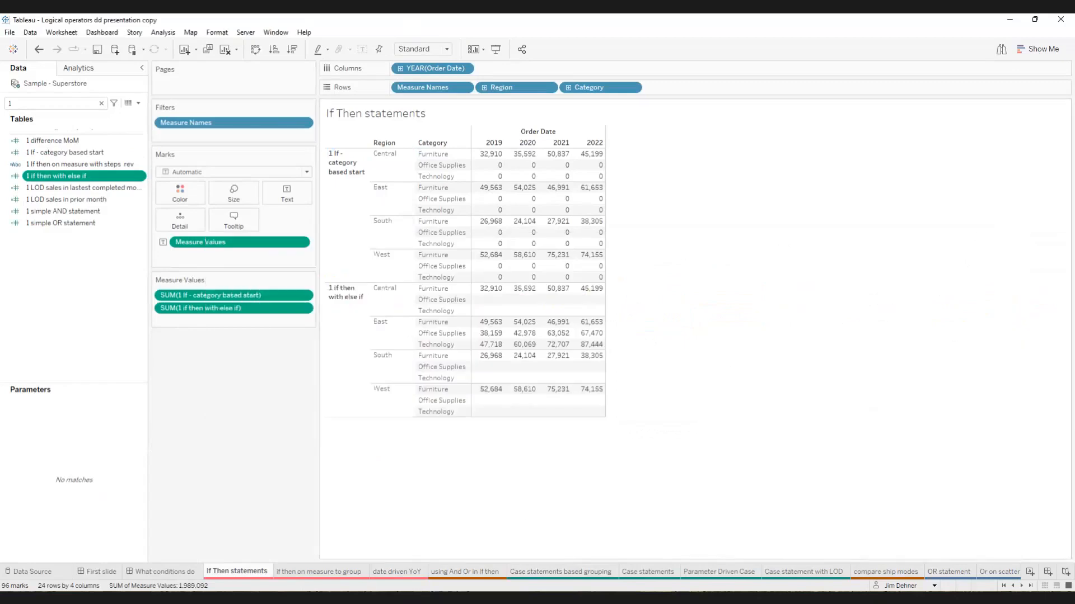
Step: On the if then on measure to group sheet, examine the sales tiers and else clause of 1 If then on measure with steps rev
click(322, 572)
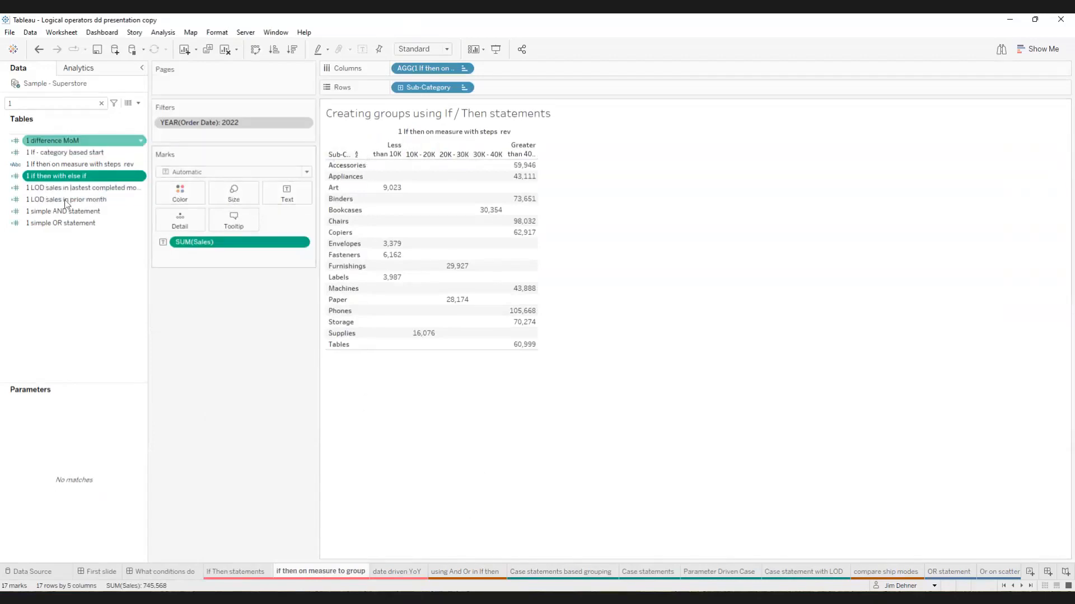
right_click(79, 165)
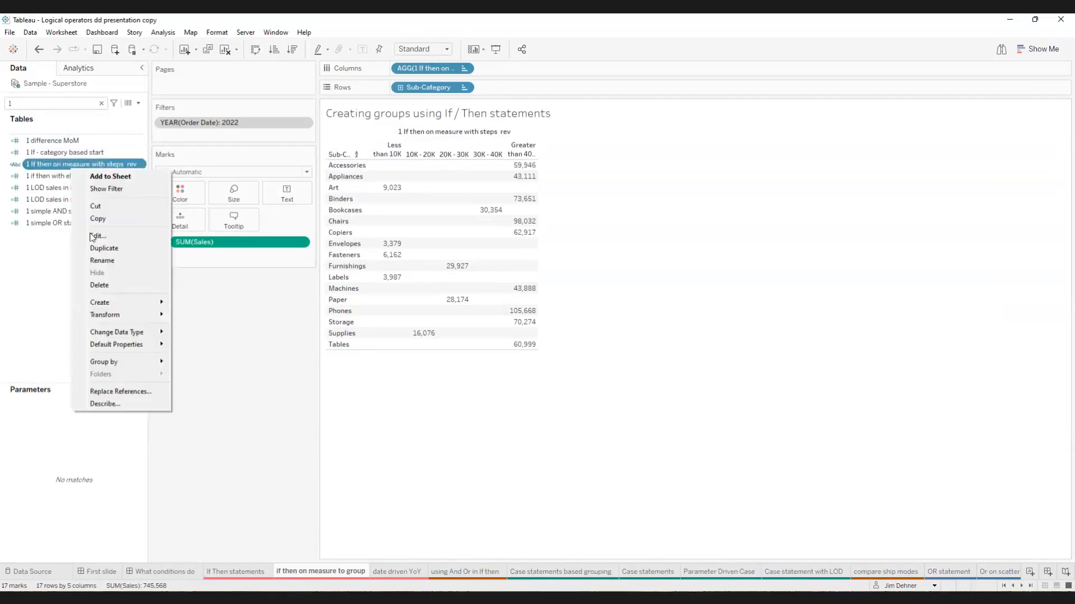
click(95, 233)
ctrl+scroll(319, 355, up, 5)
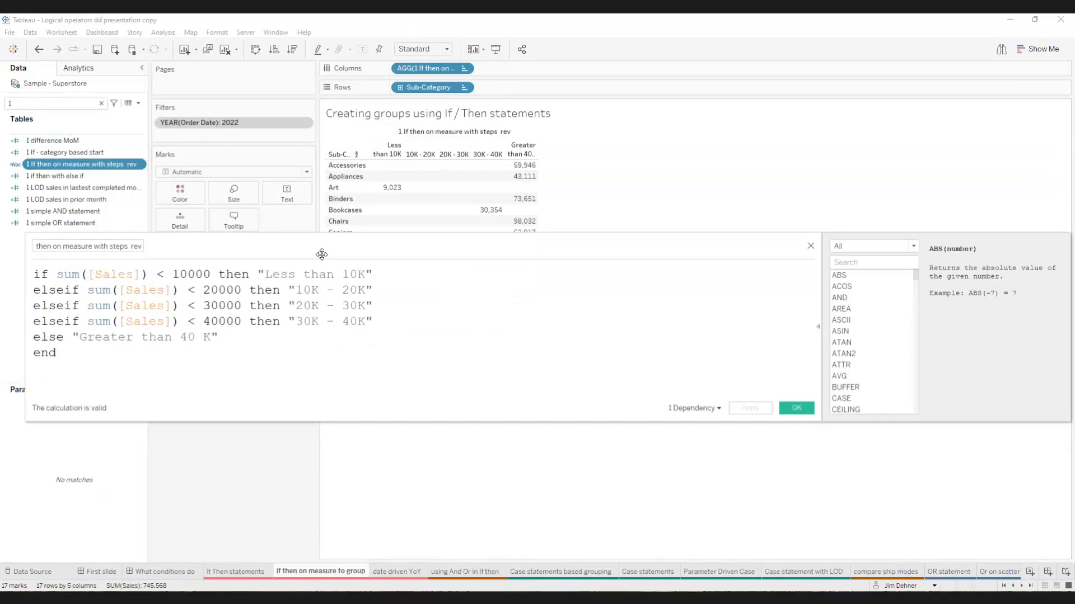
drag(322, 254, 854, 181)
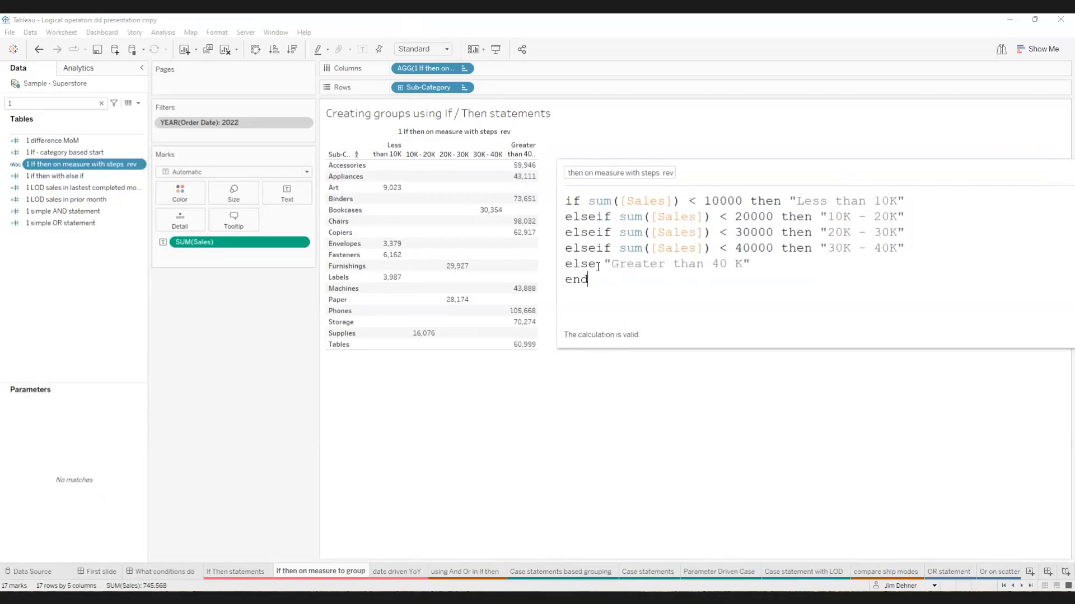
drag(596, 264, 565, 264)
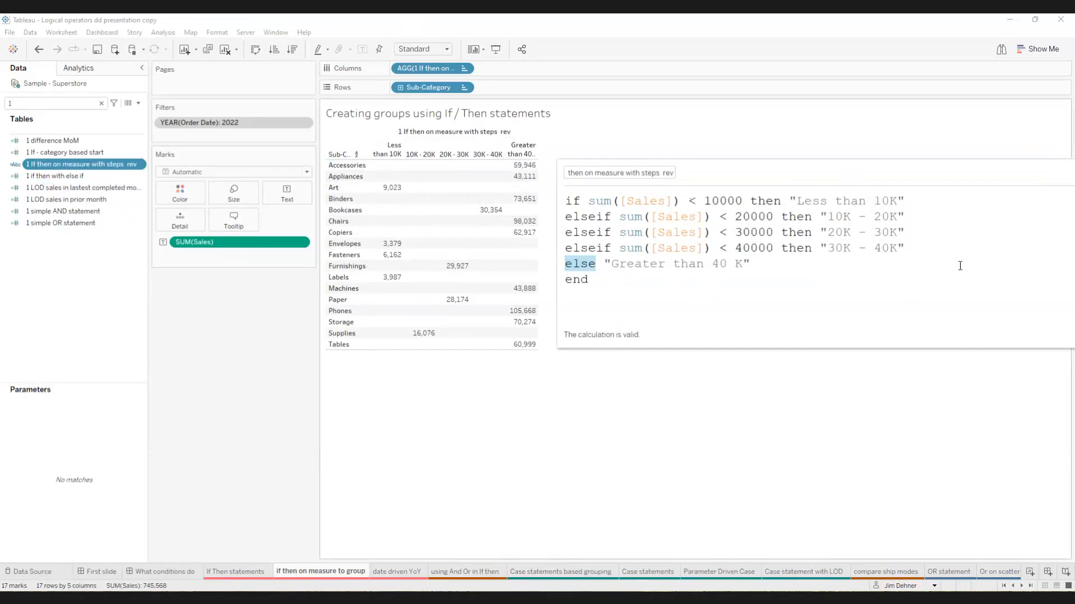
drag(925, 180, 725, 191)
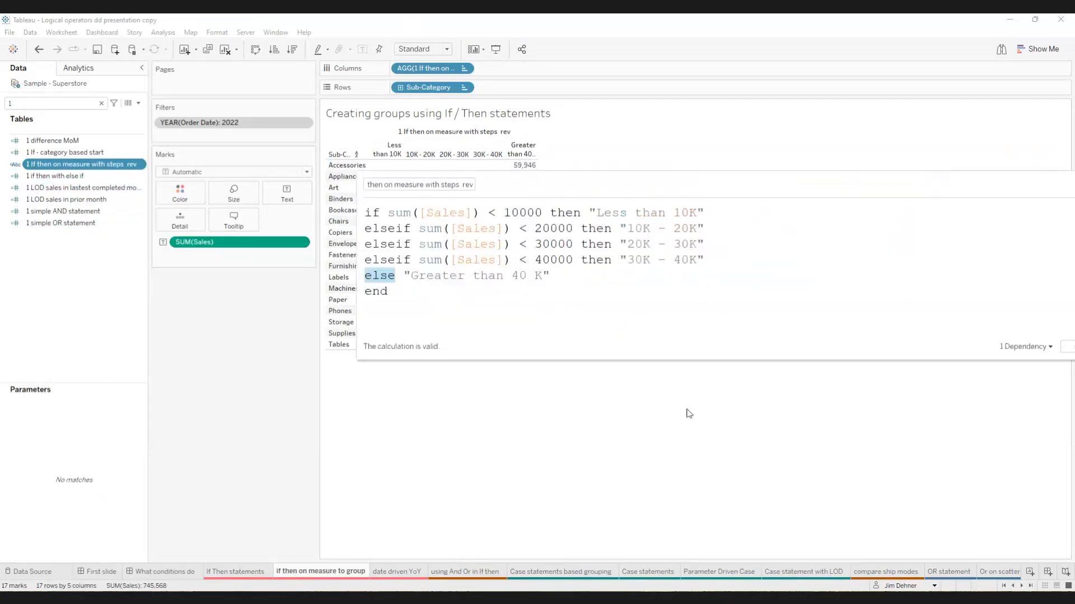
Step: Switch to the date driven YoY sheet and close the calculation editor covering its table
click(388, 570)
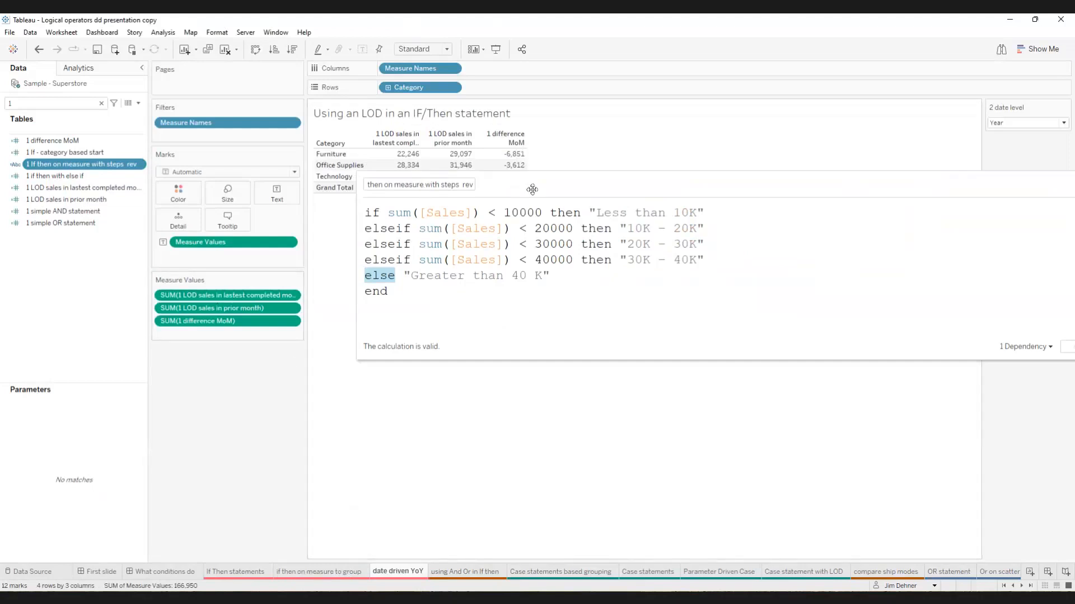
drag(532, 190, 591, 208)
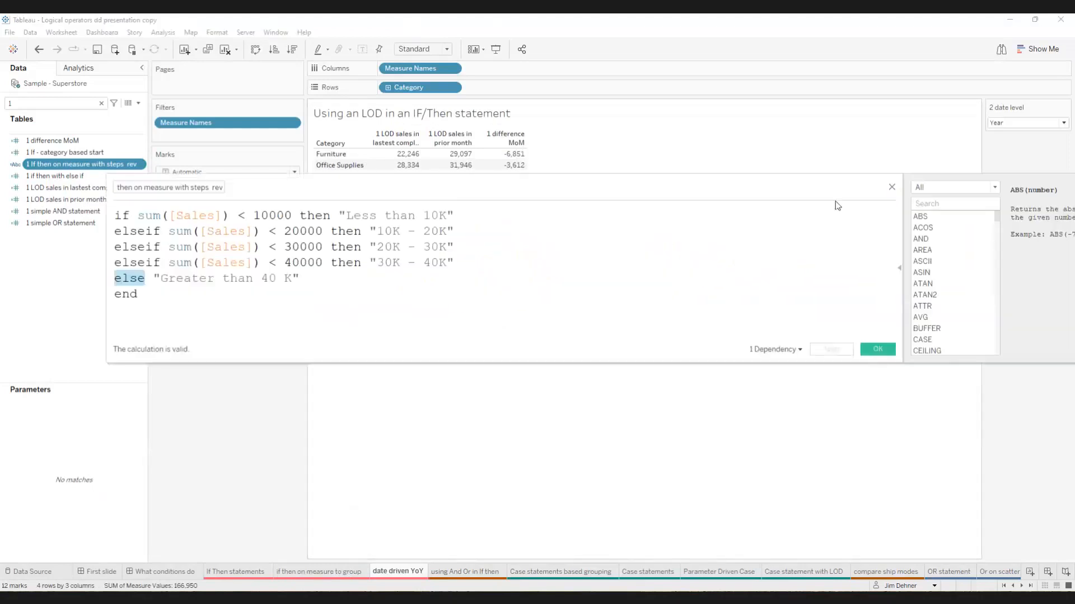
click(889, 186)
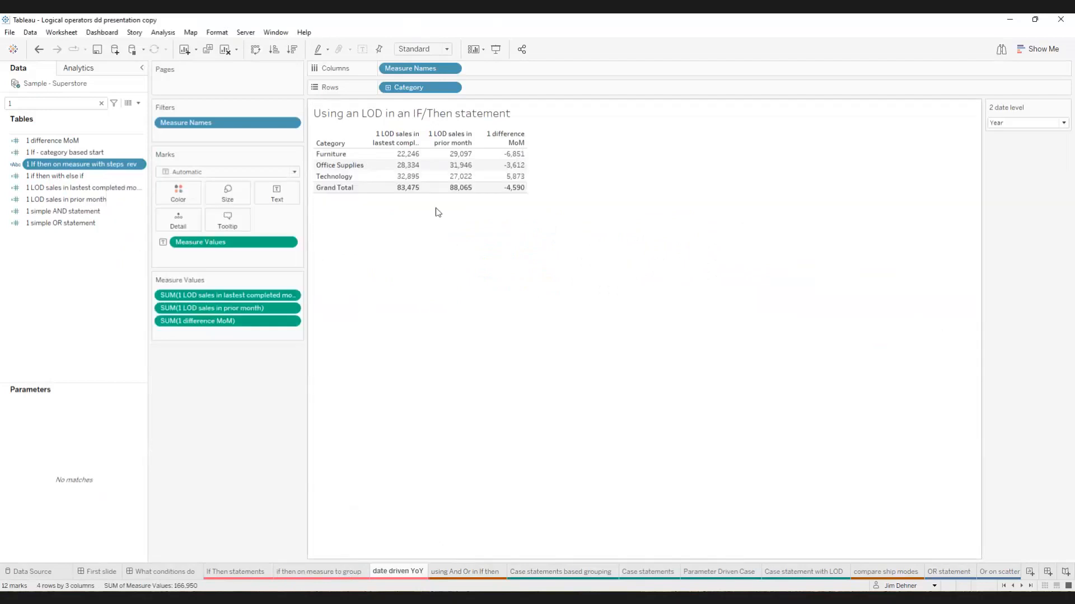
Step: Open the 1 LOD sales in lastest completed month calculation and move its THEN clause onto a new line
right_click(70, 188)
click(91, 255)
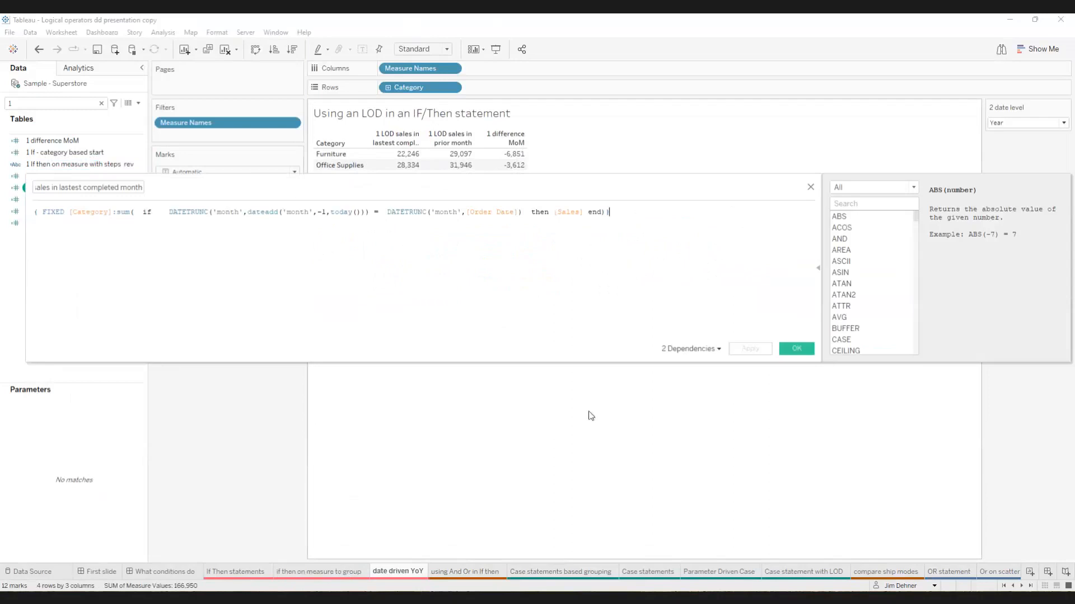
drag(305, 184, 583, 263)
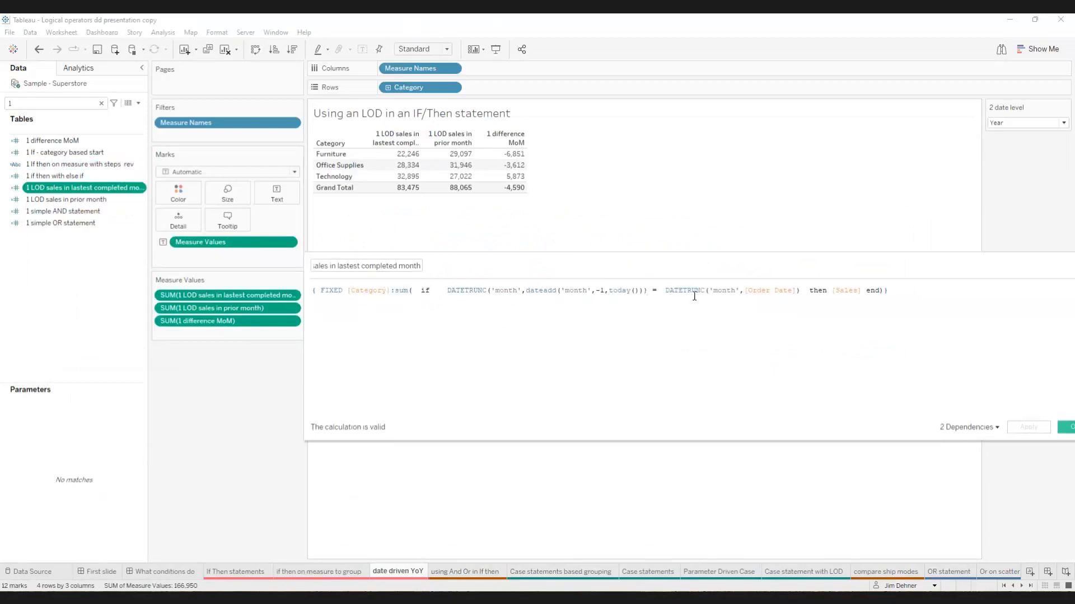
click(806, 291)
key(Return)
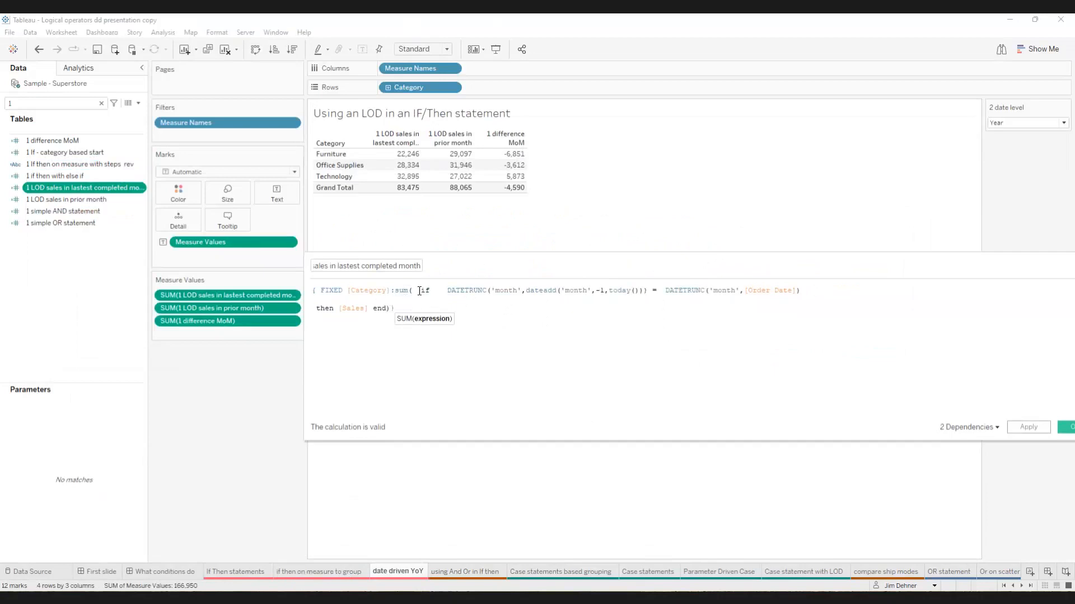
Step: Examine the DATETRUNC month condition in enlarged formula text, compare it with the sales table, and close the editor
drag(419, 291, 822, 281)
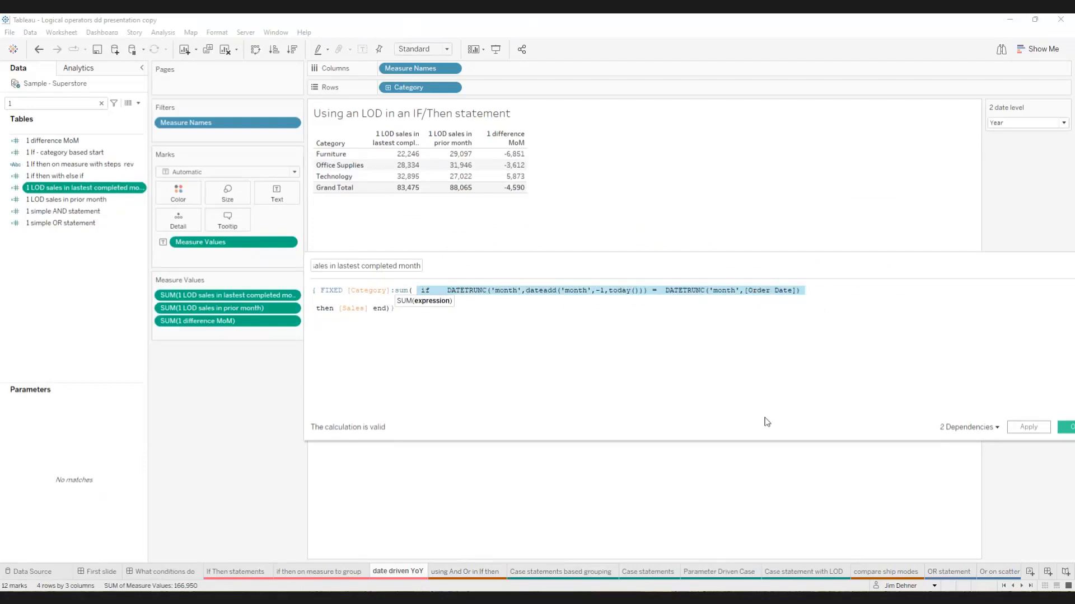
scroll(765, 410, up, 3)
scroll(765, 411, up, 1)
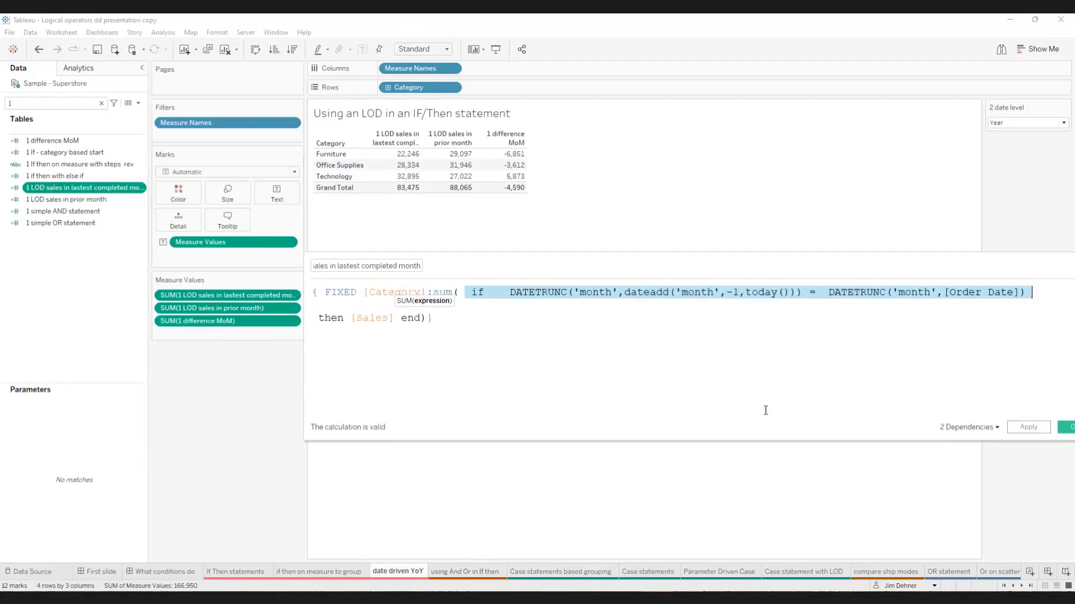
click(517, 384)
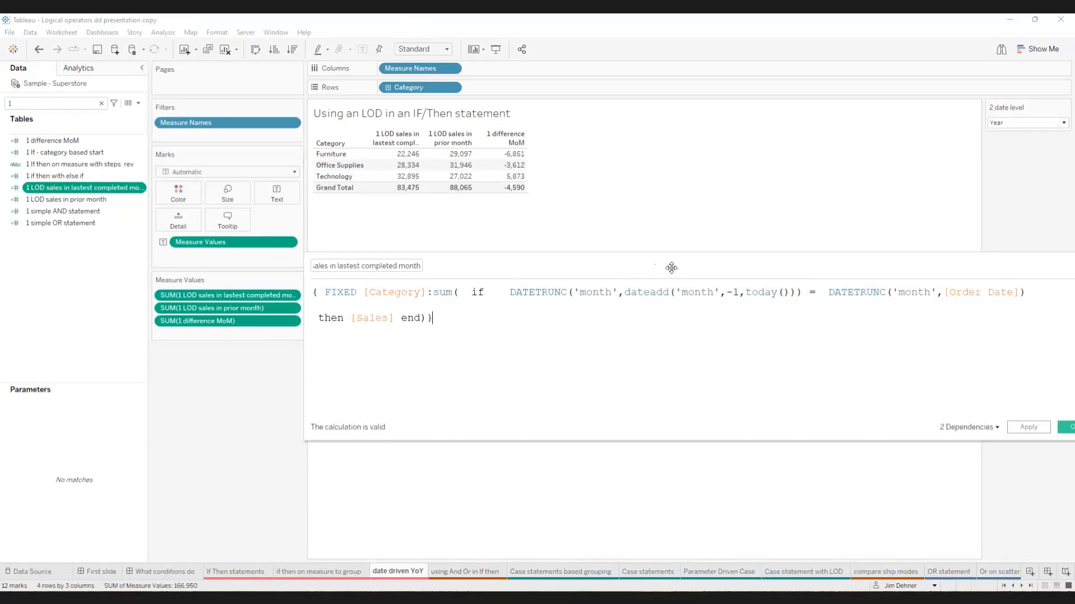
drag(671, 268, 511, 245)
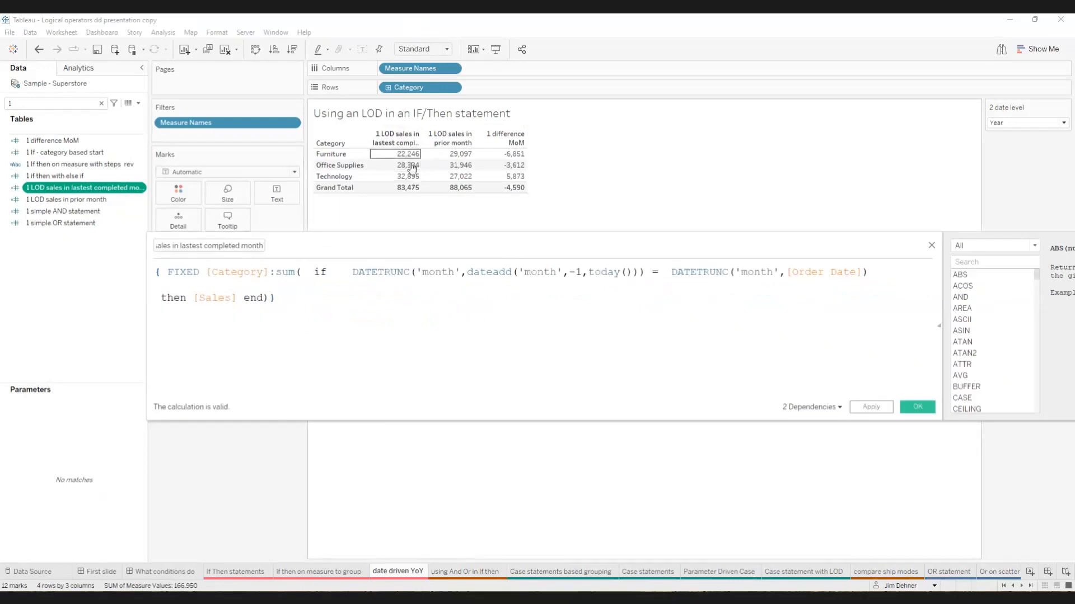
click(932, 247)
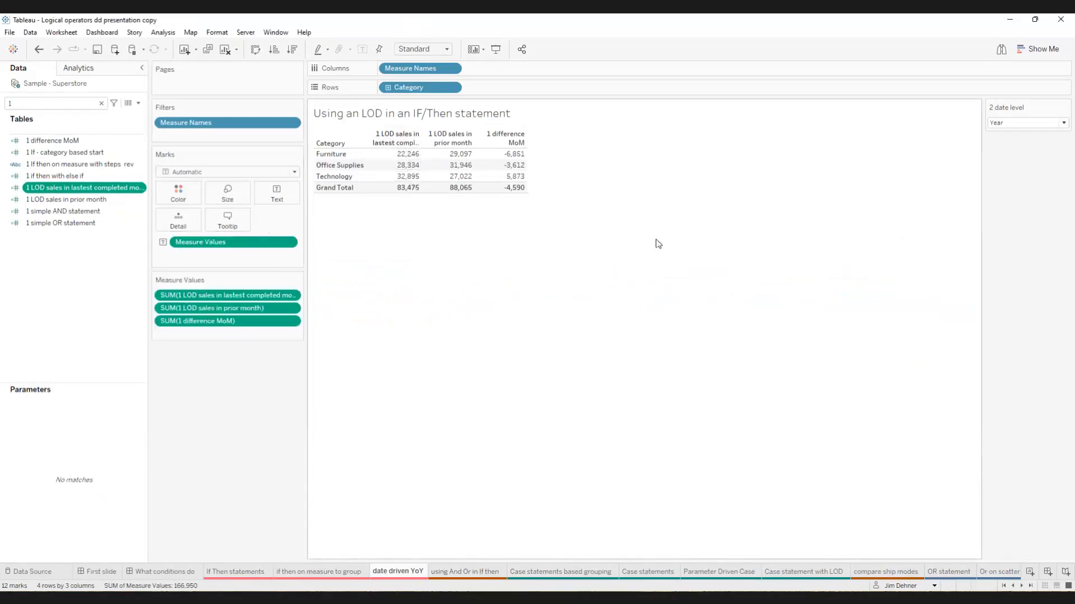
Step: Open the 1 LOD sales in prior month calculation and move its sum expression onto a new line
right_click(93, 202)
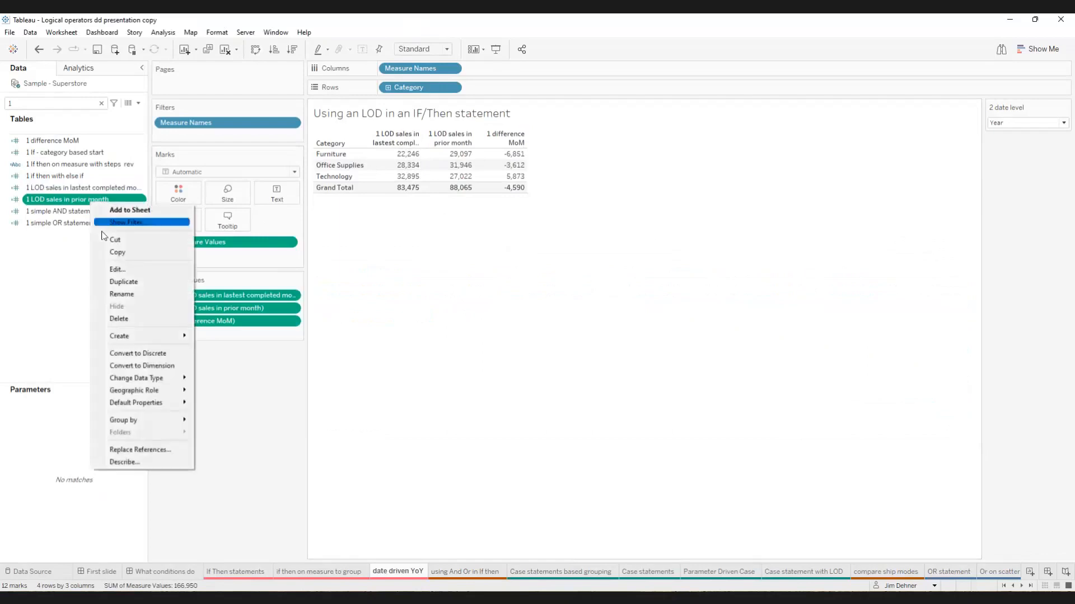
click(113, 270)
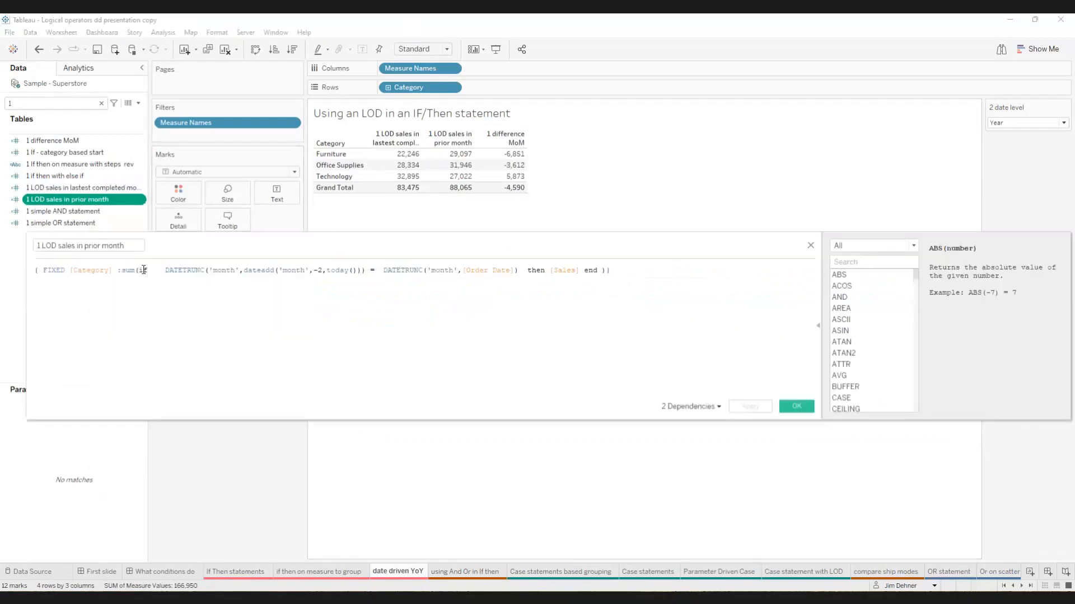
click(125, 271)
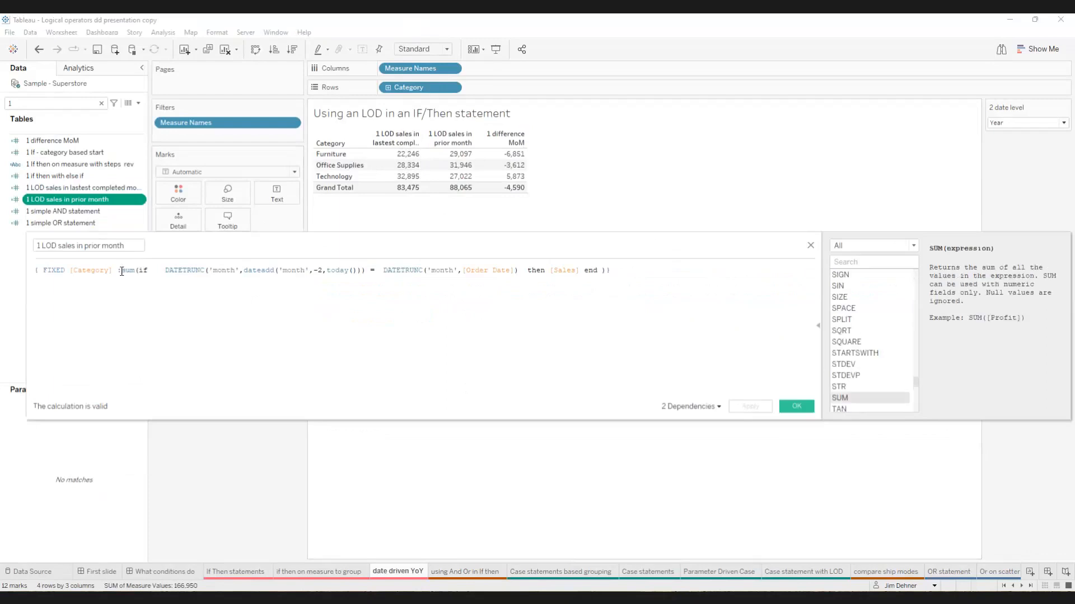
key(Return)
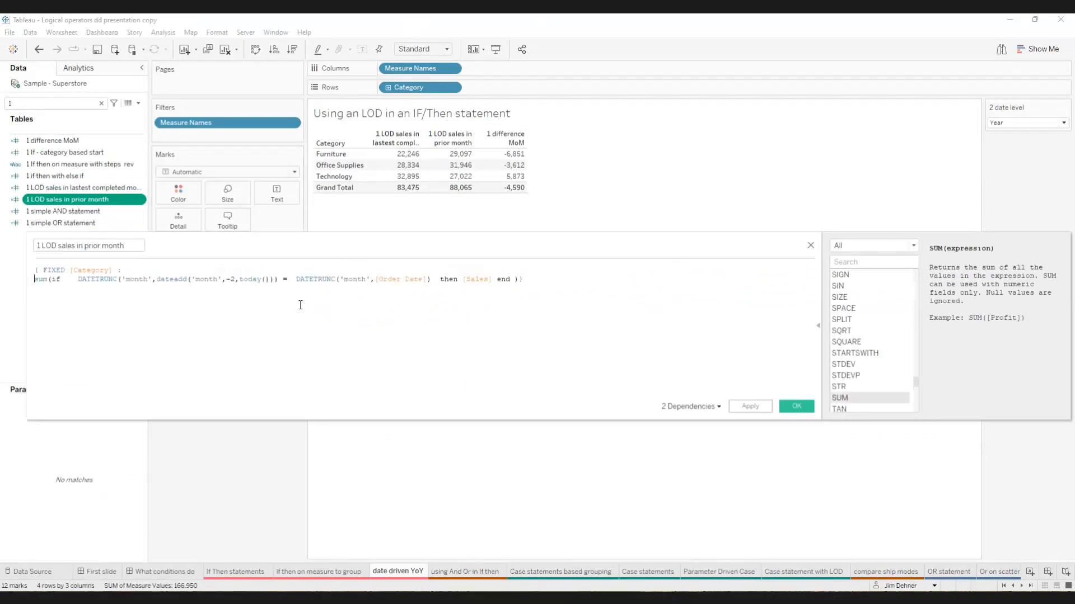
Step: Examine the 1 LOD sales in prior month formula in enlarged text, and close the calculation editor
scroll(358, 303, up, 3)
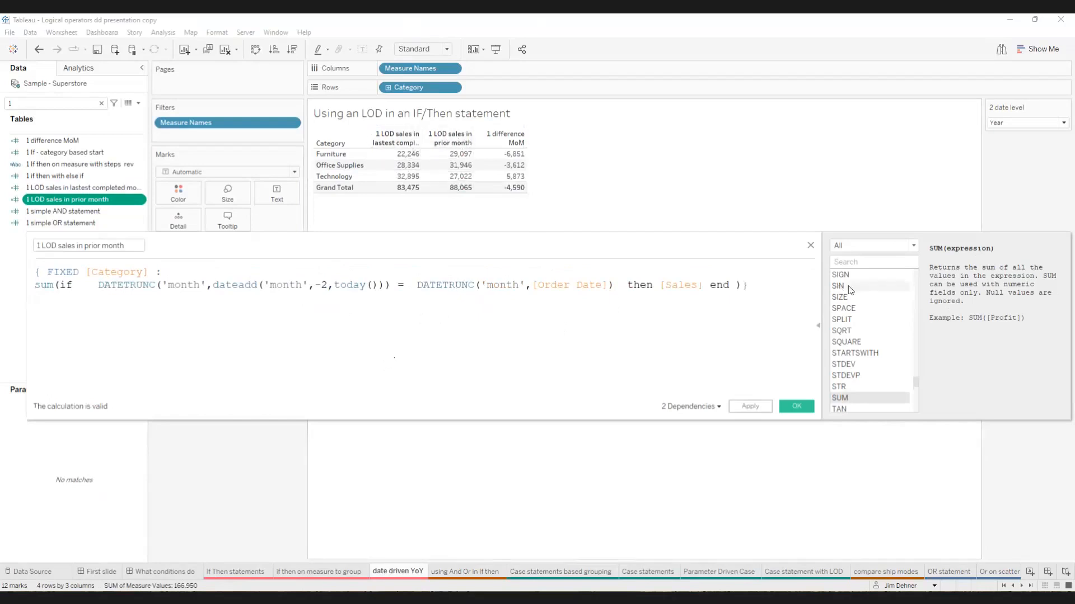
click(810, 245)
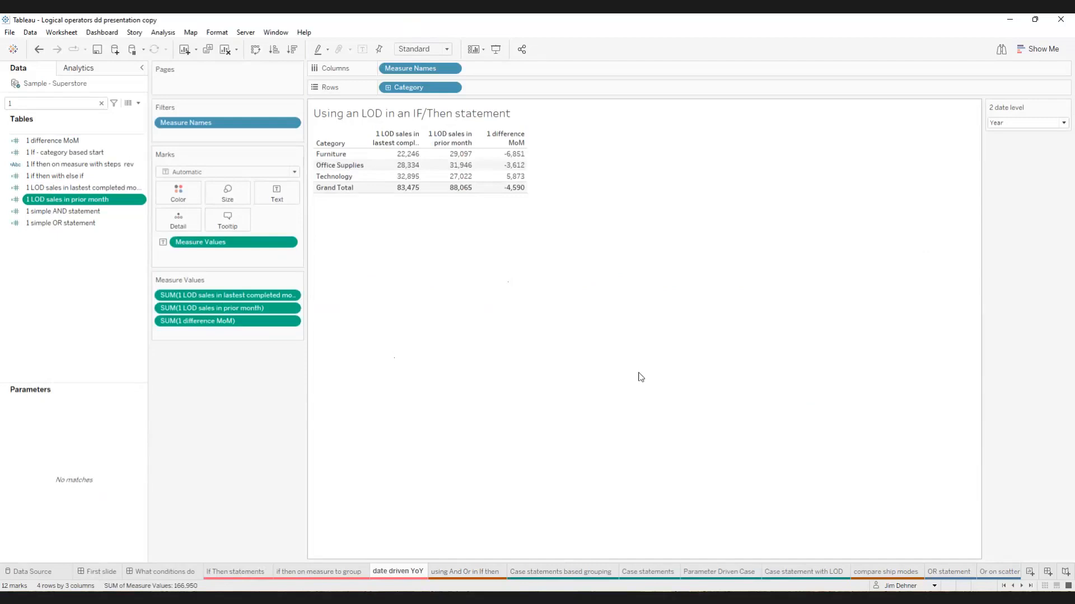
Step: Switch to the Case statements based grouping sheet and filter the field list by 2
click(533, 571)
click(47, 107)
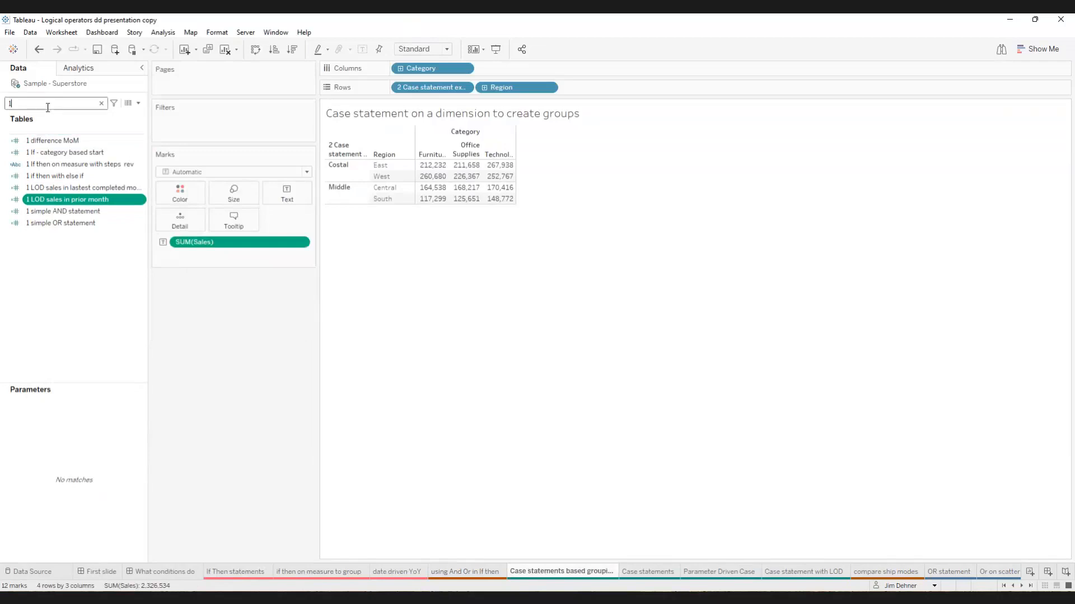
key(BackSpace)
text(2)
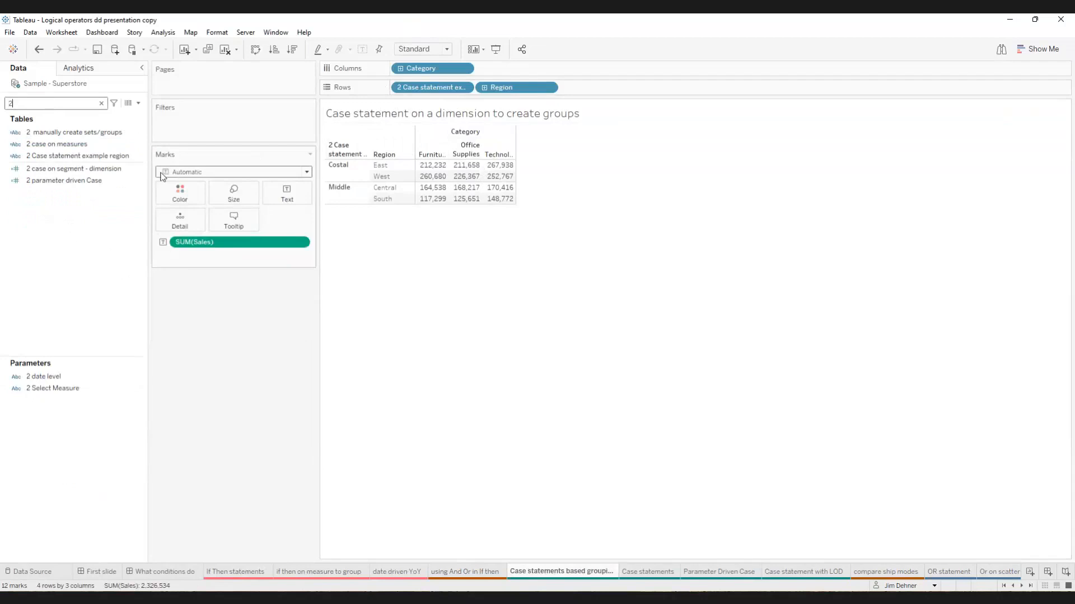
Step: Open the 2 Case statement example region calculation, enlarge its text, and narrow and reposition the editor clear of the table
right_click(87, 160)
click(105, 222)
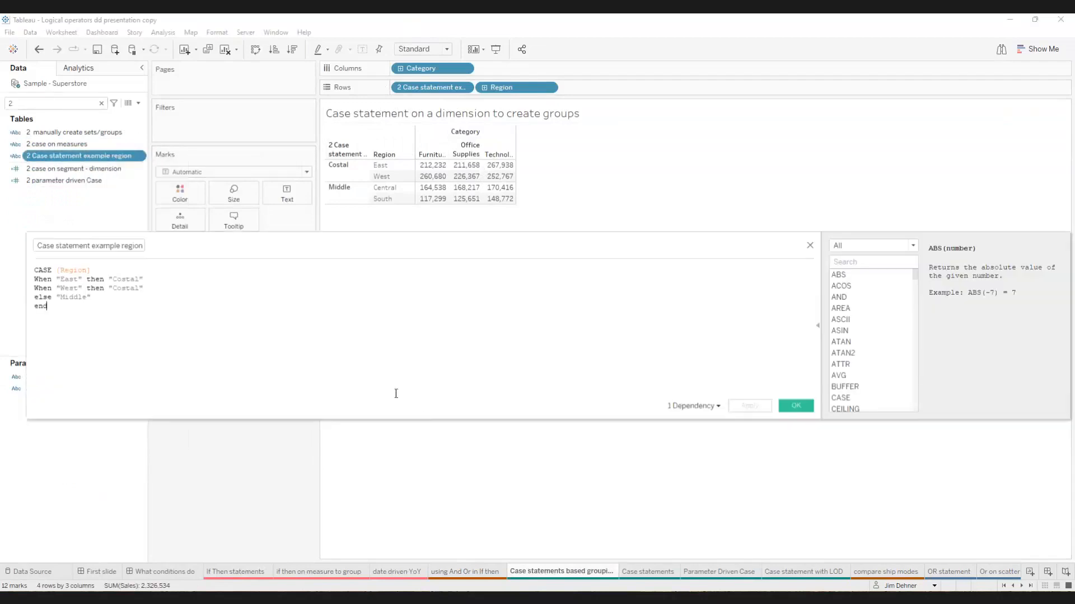
scroll(379, 367, up, 3)
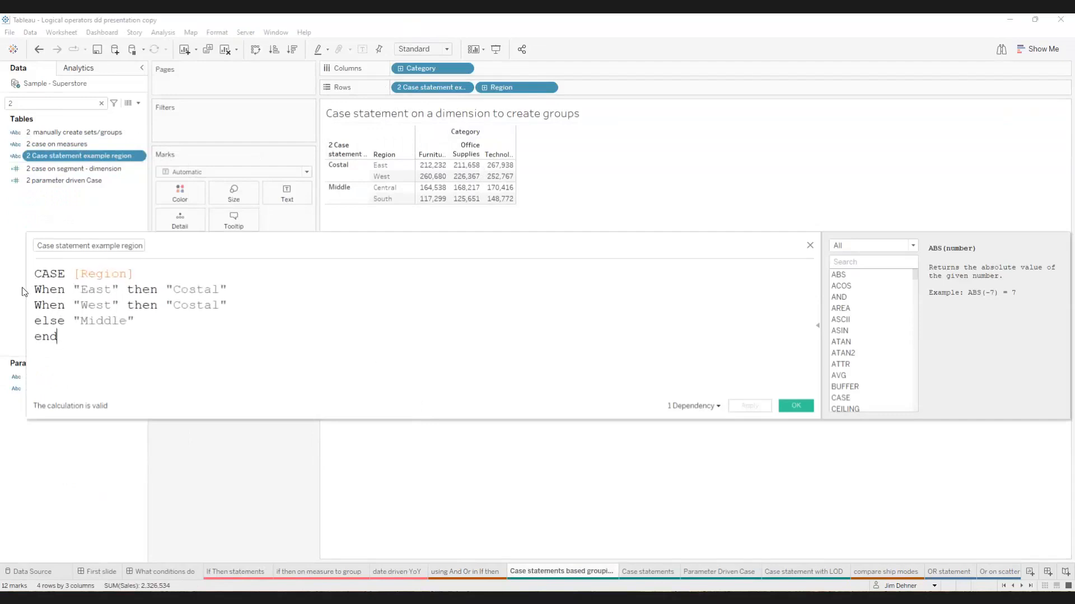
drag(49, 287, 436, 270)
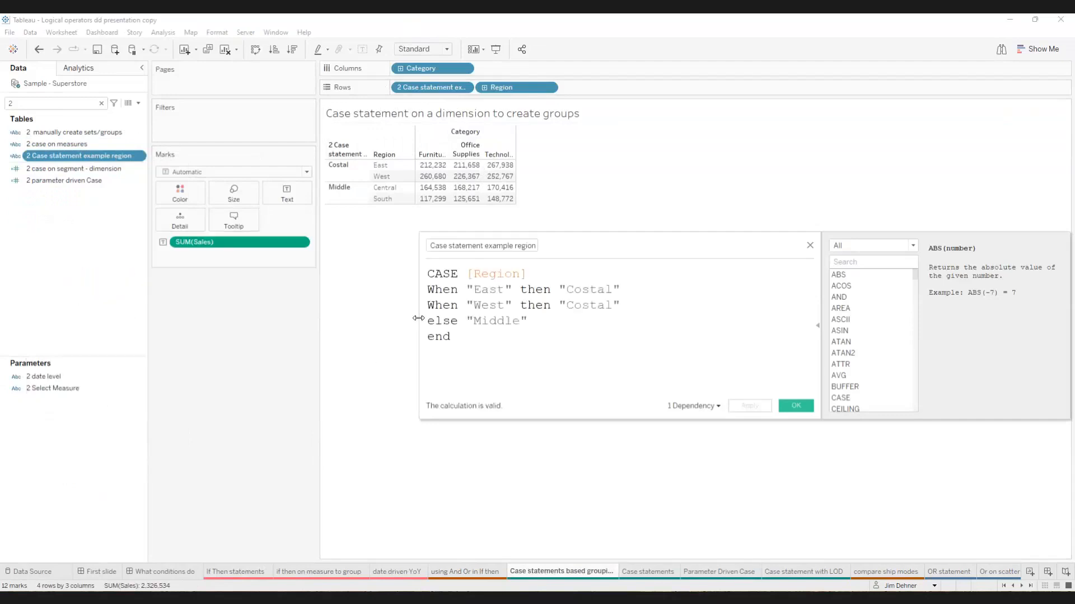
drag(624, 248, 620, 233)
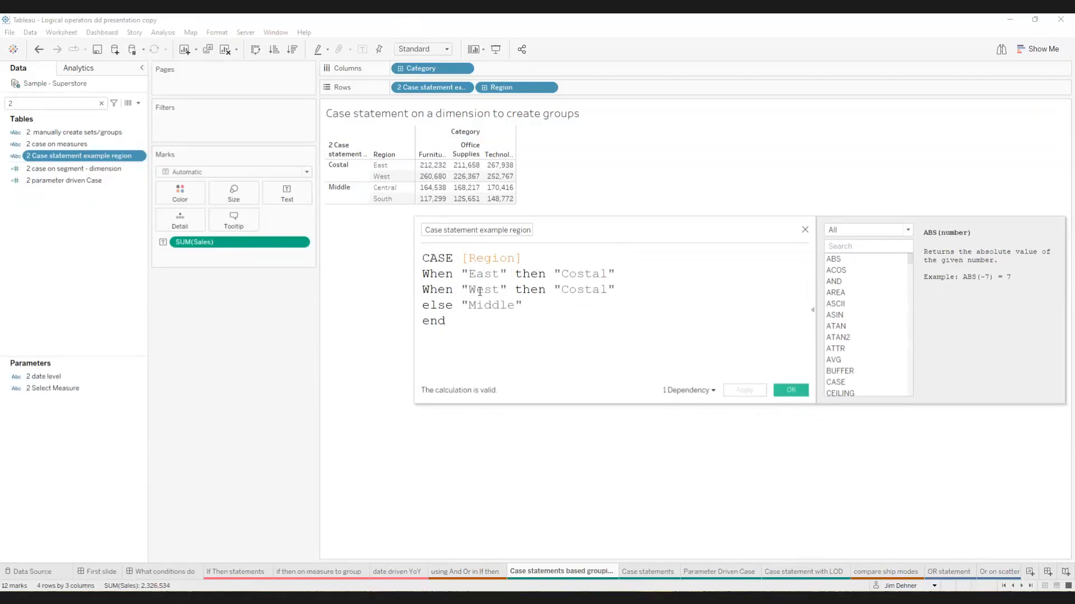
Step: Examine the East condition and the else "Middle" clause of the region CASE formula, and close the editor
double_click(425, 306)
click(522, 317)
drag(497, 274, 468, 274)
click(805, 231)
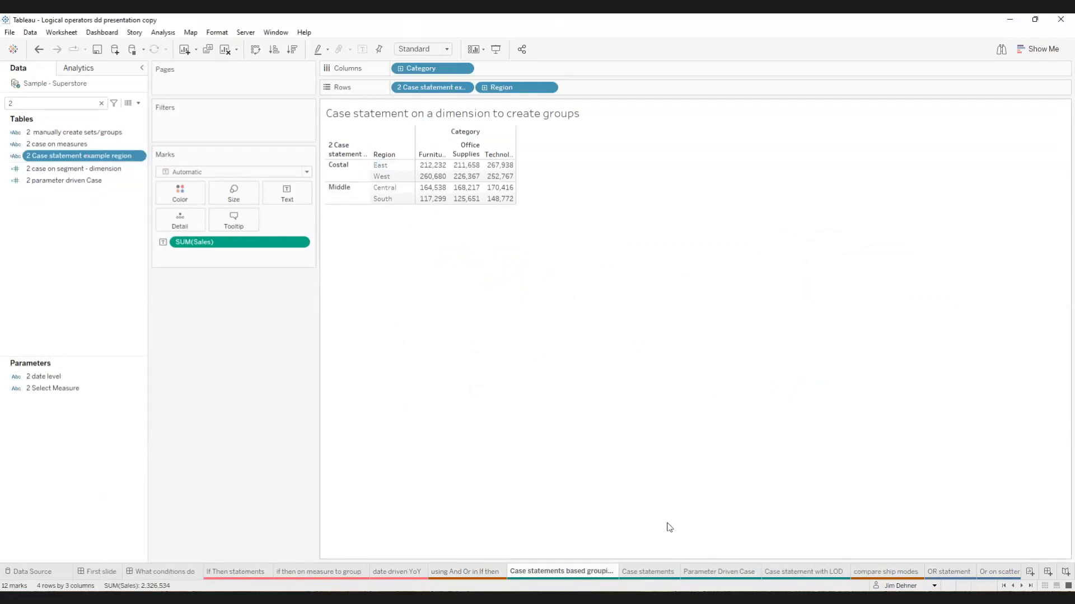
Step: On the Case statements sheet, review the 2 case on segment - dimension formula in enlarged text and close it
click(643, 572)
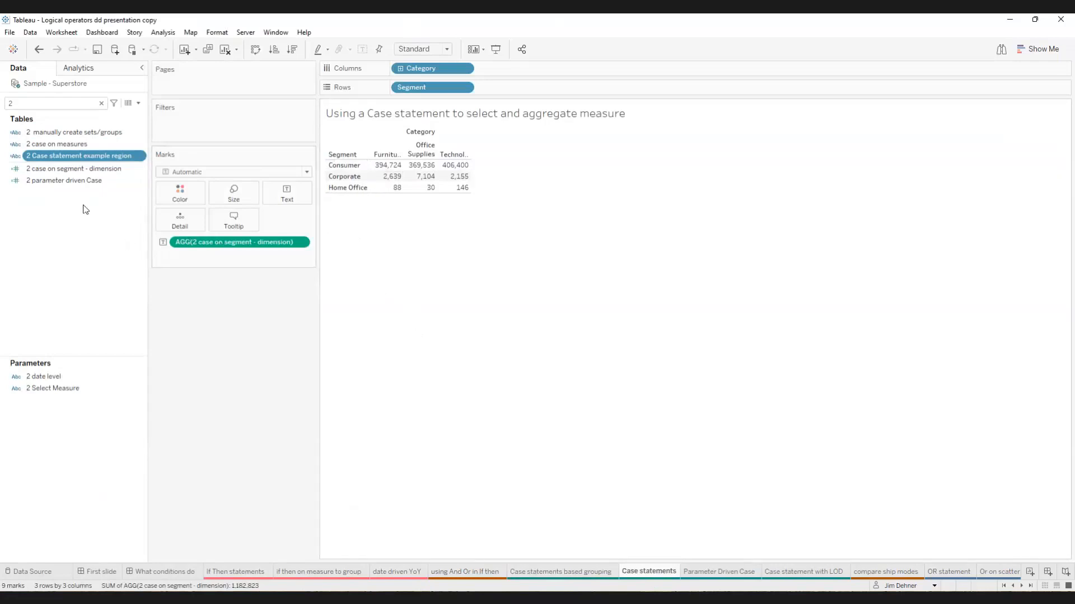
right_click(76, 172)
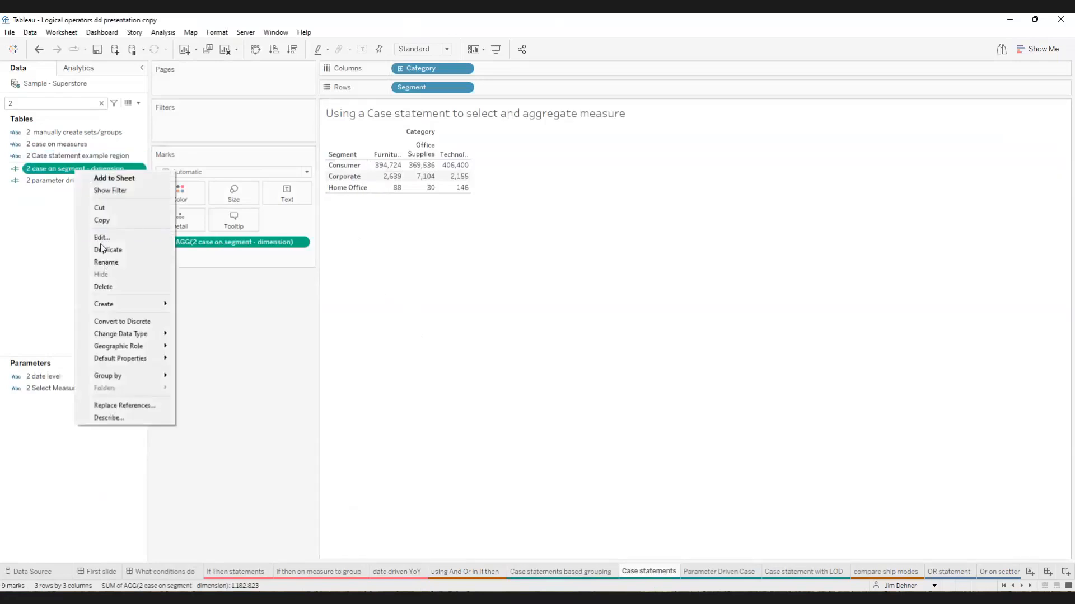
click(101, 238)
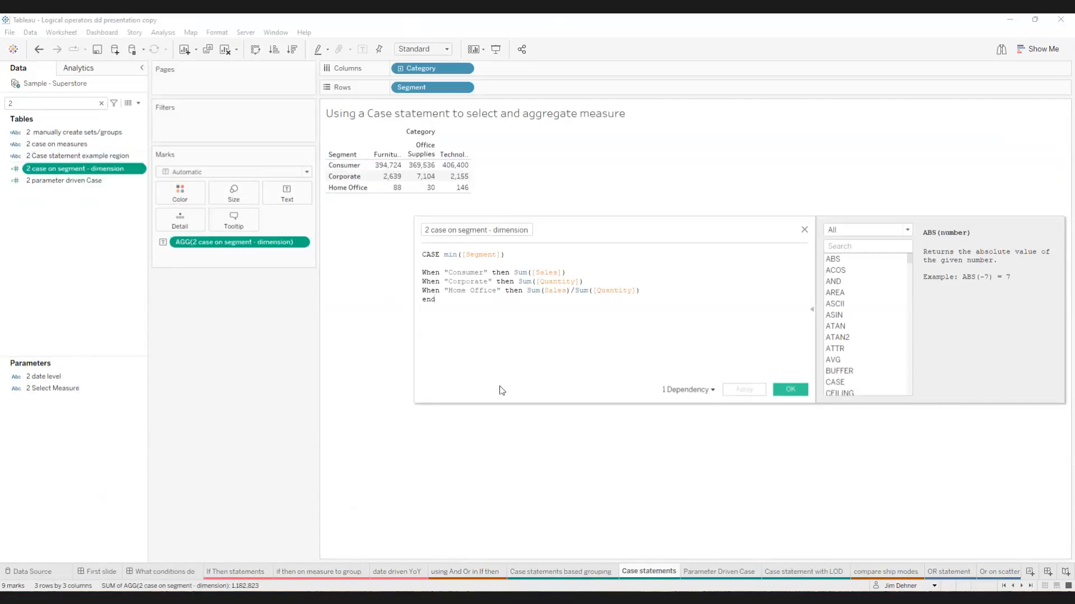
ctrl+scroll(612, 333, up, 2)
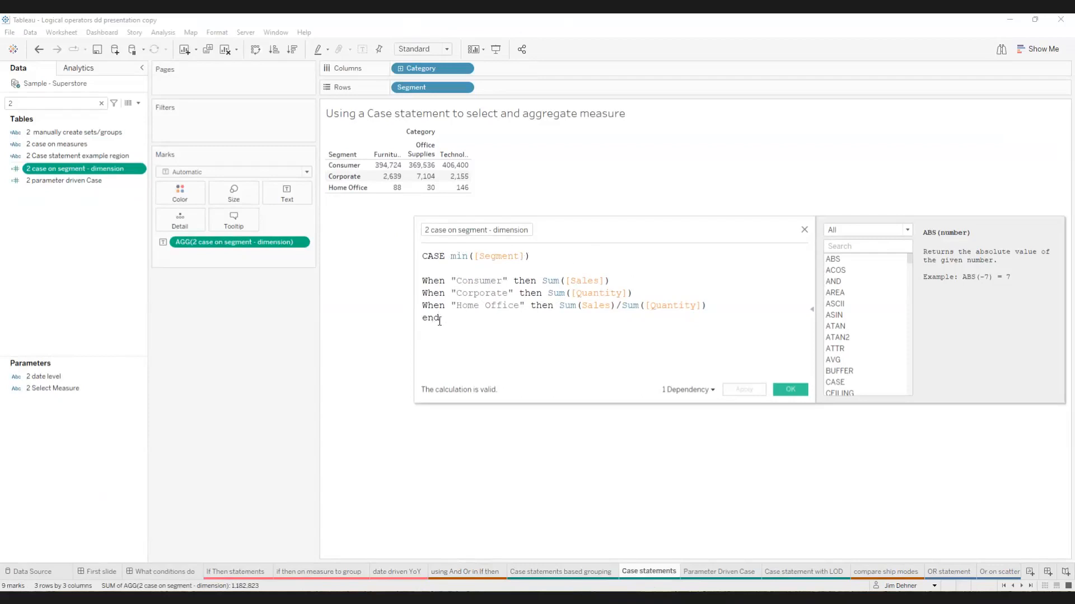
click(804, 231)
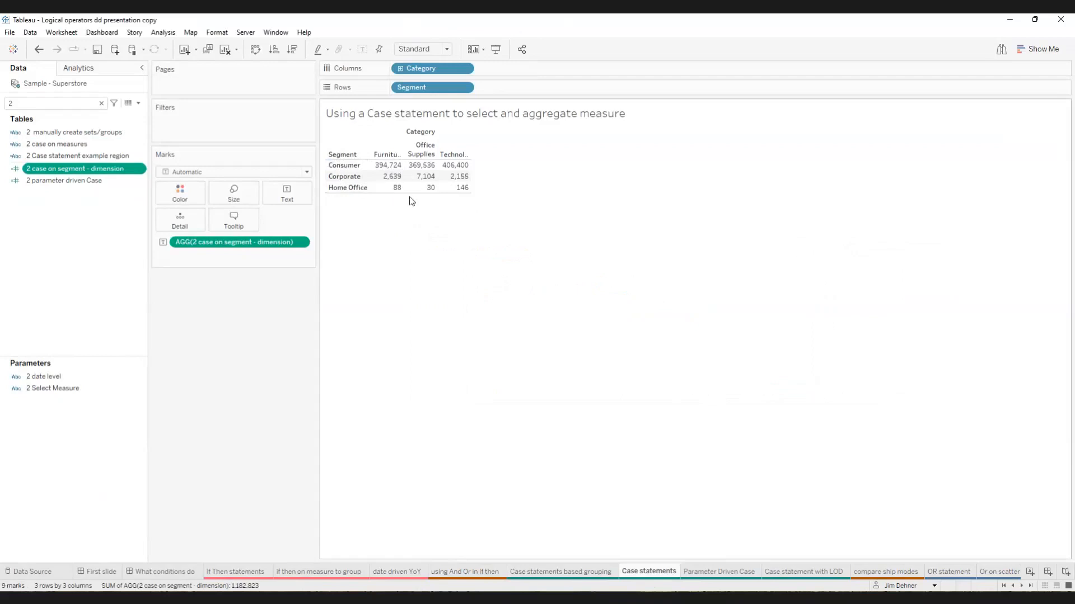
Step: On the Parameter Driven Case sheet, open the 2 parameter driven Case calculation and enlarge its formula text
click(700, 570)
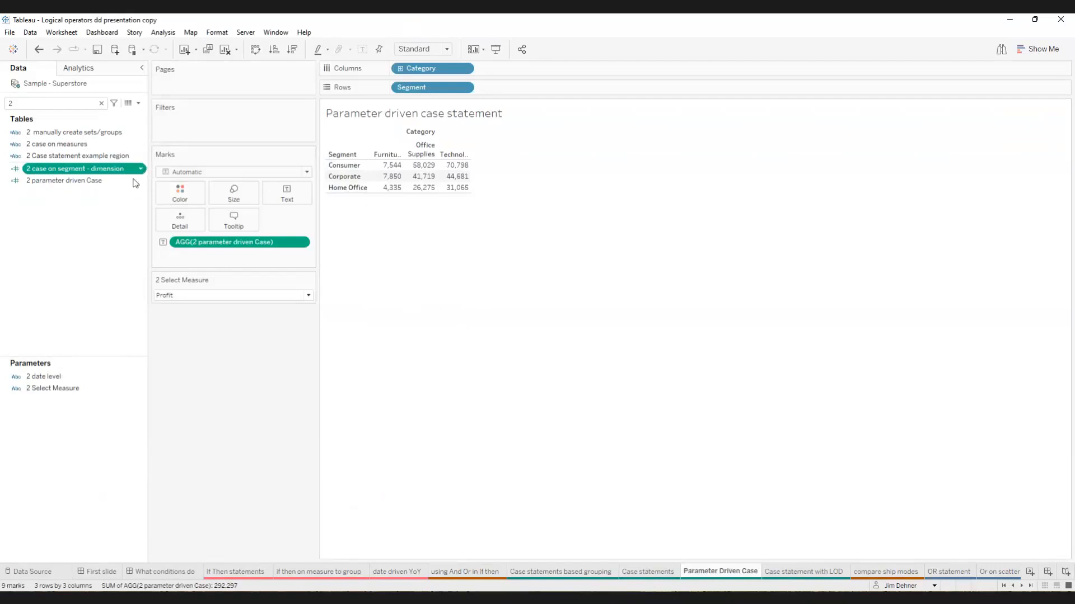
click(88, 180)
right_click(85, 181)
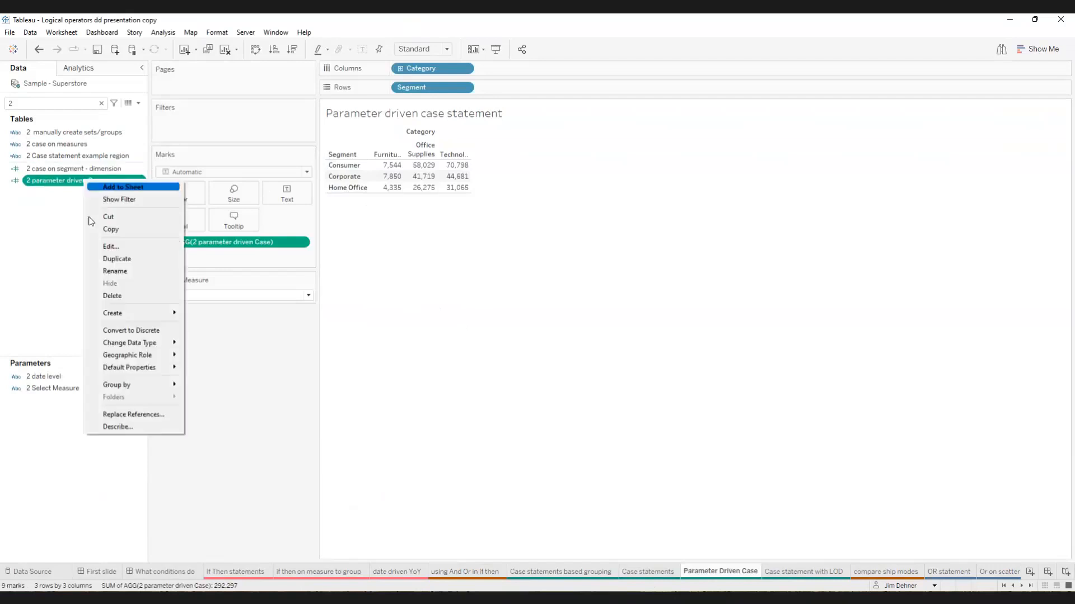
click(107, 247)
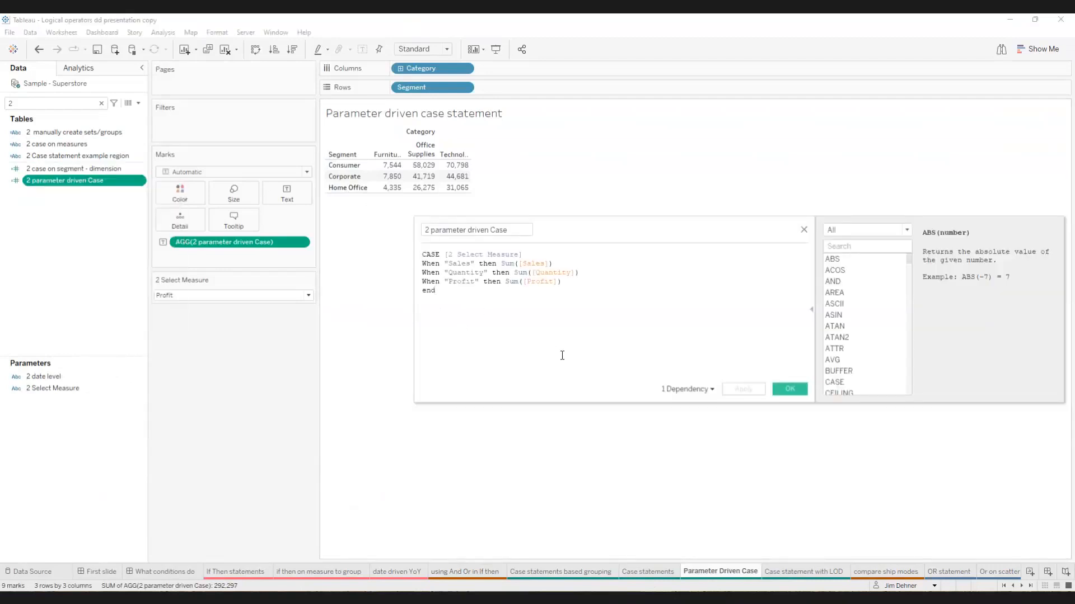
scroll(572, 358, up, 3)
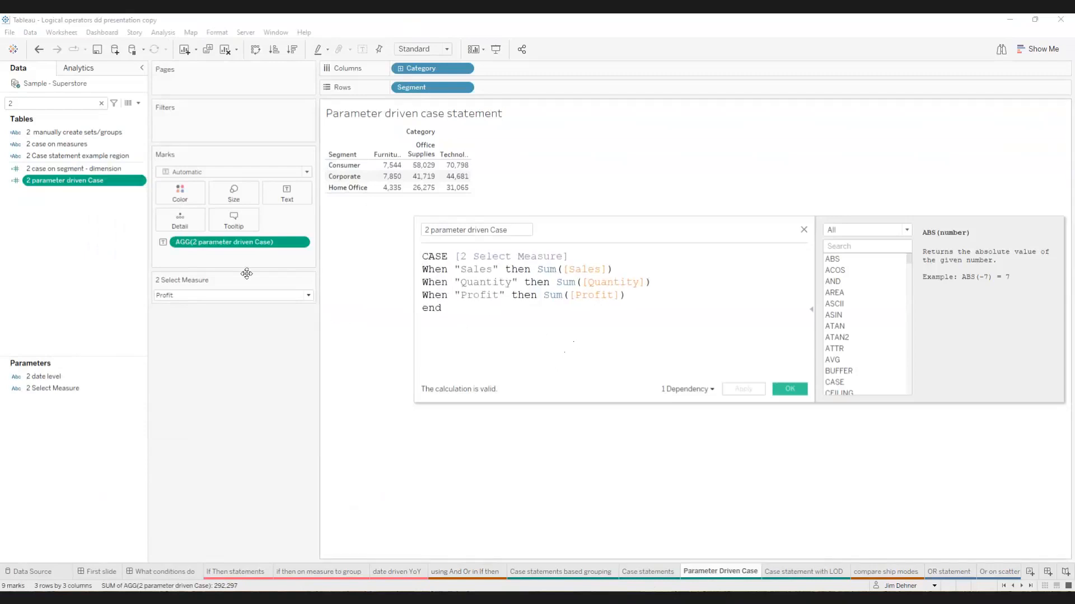
Step: View the choices of the 2 Select Measure parameter and open its definition for review
click(309, 296)
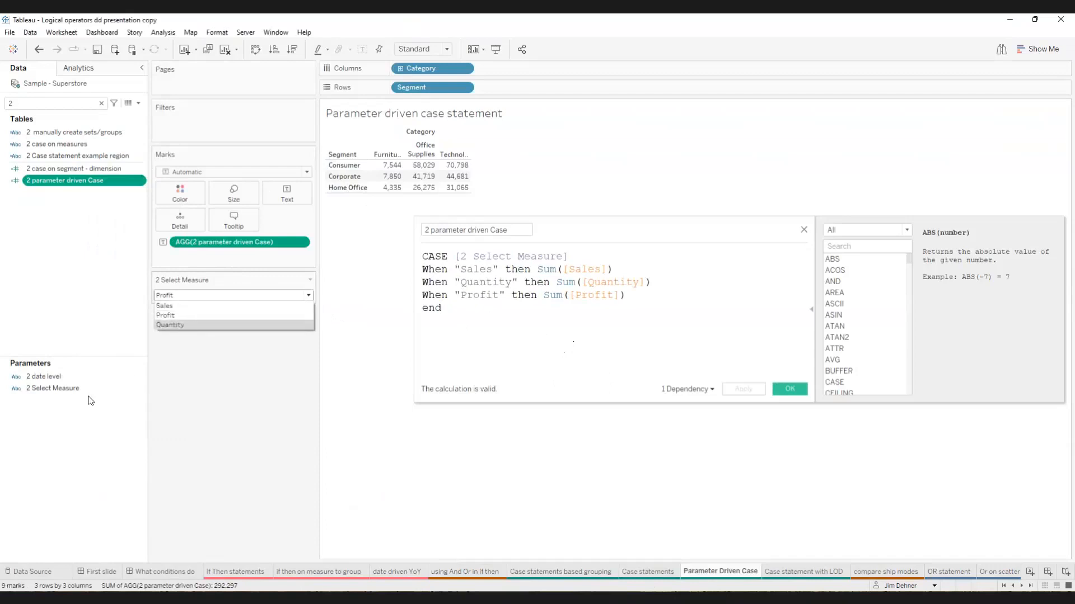
right_click(53, 392)
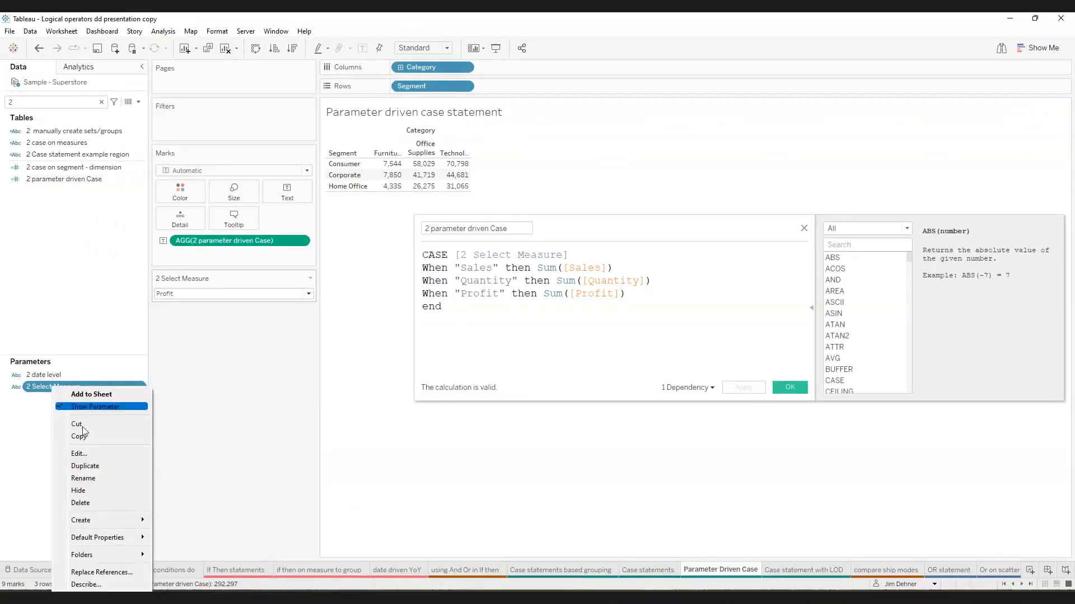
click(78, 456)
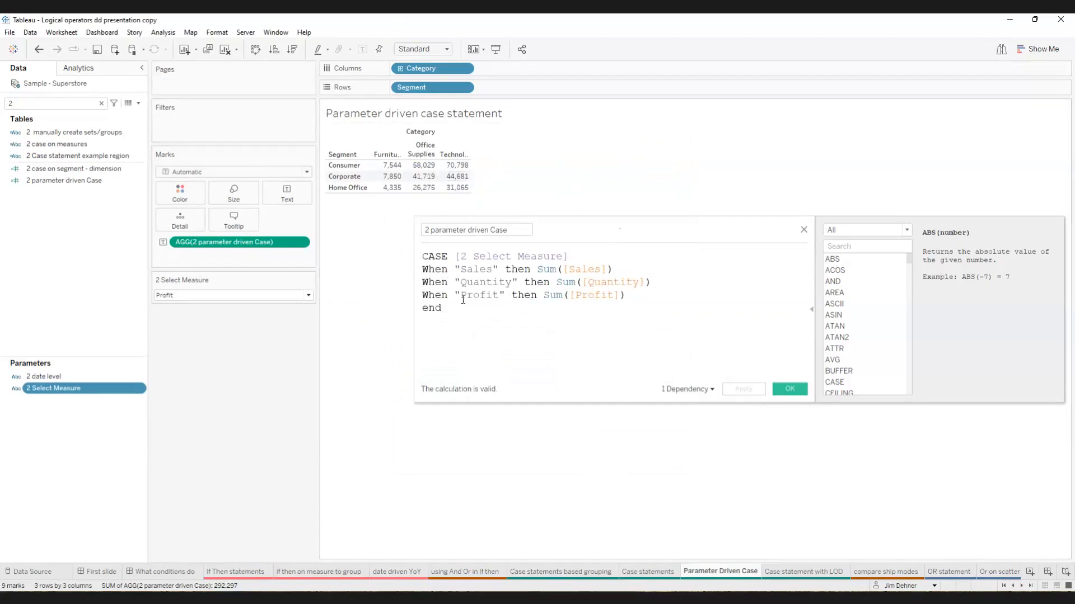
Step: Set the 2 Select Measure parameter to Quantity and then to Sales, and close the calculation editor
click(308, 296)
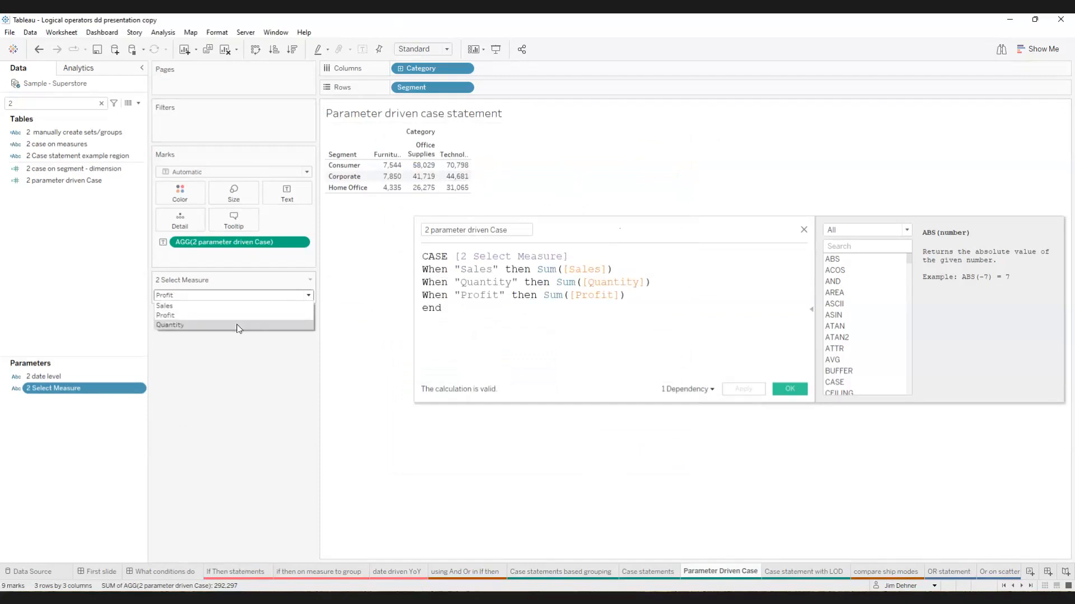
click(240, 326)
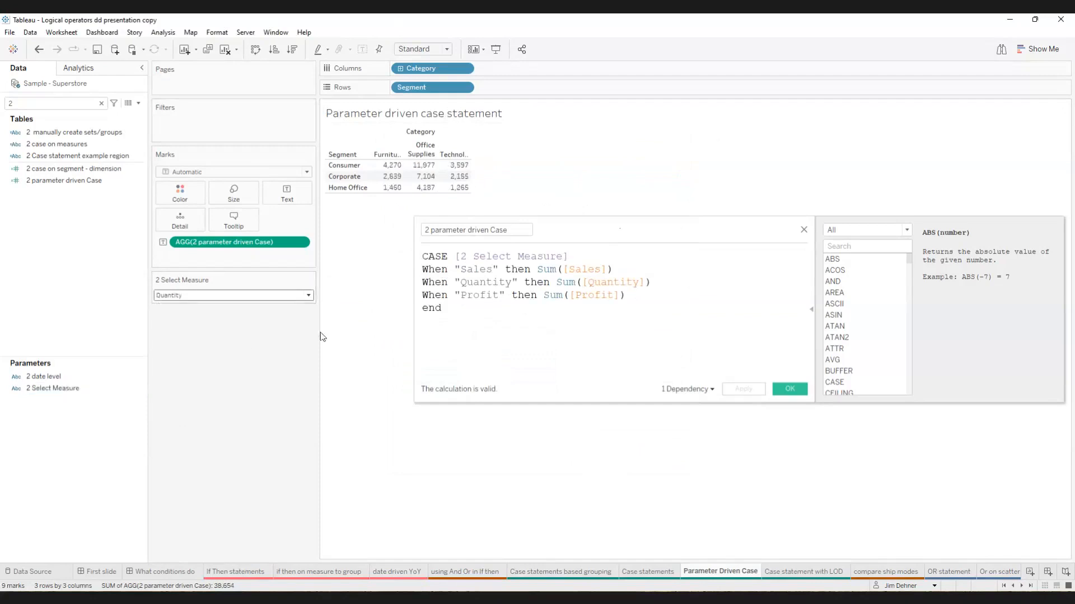
click(308, 295)
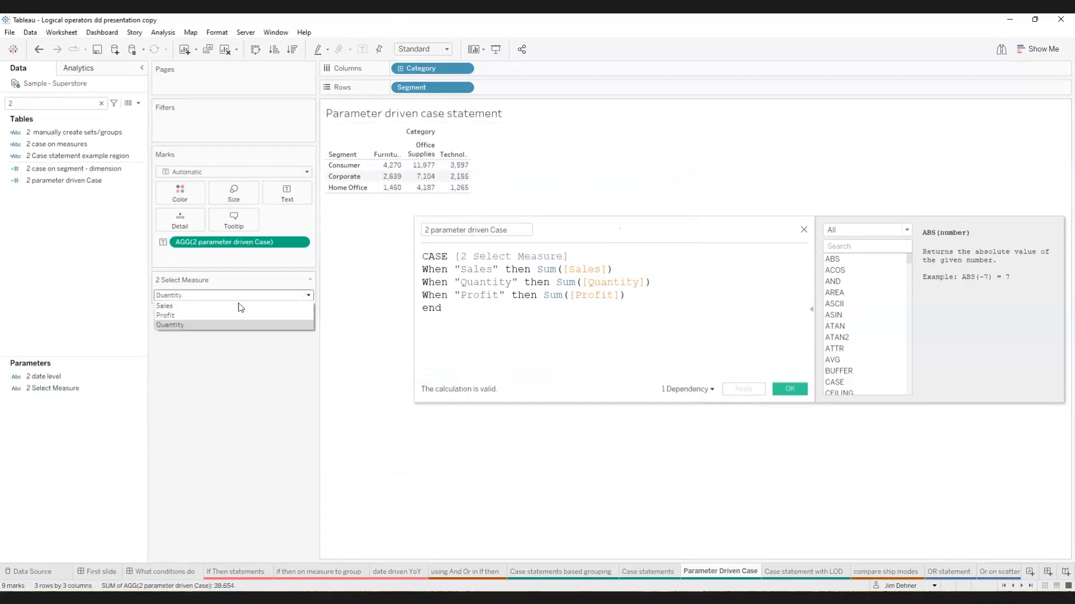
click(237, 307)
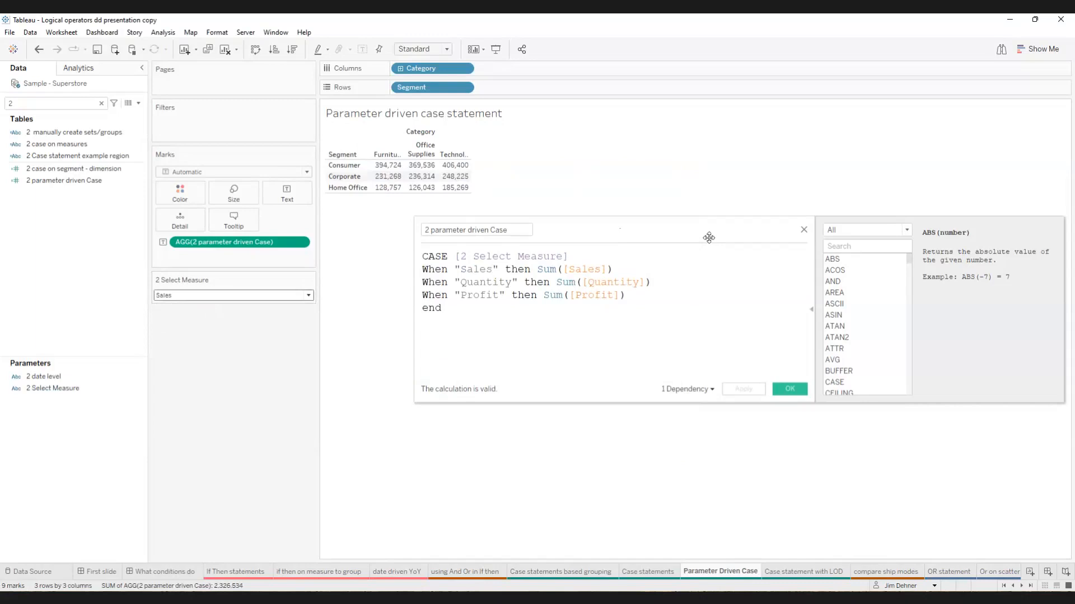
click(804, 231)
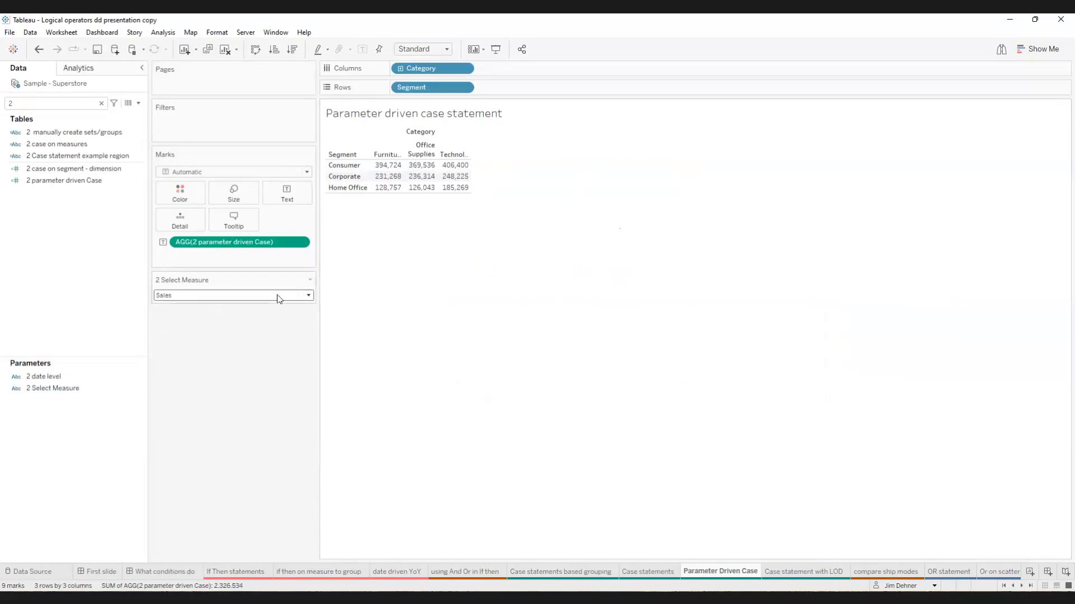
Step: Switch to the Case statement with LOD sheet and open the 2 case on measures calculation
click(786, 572)
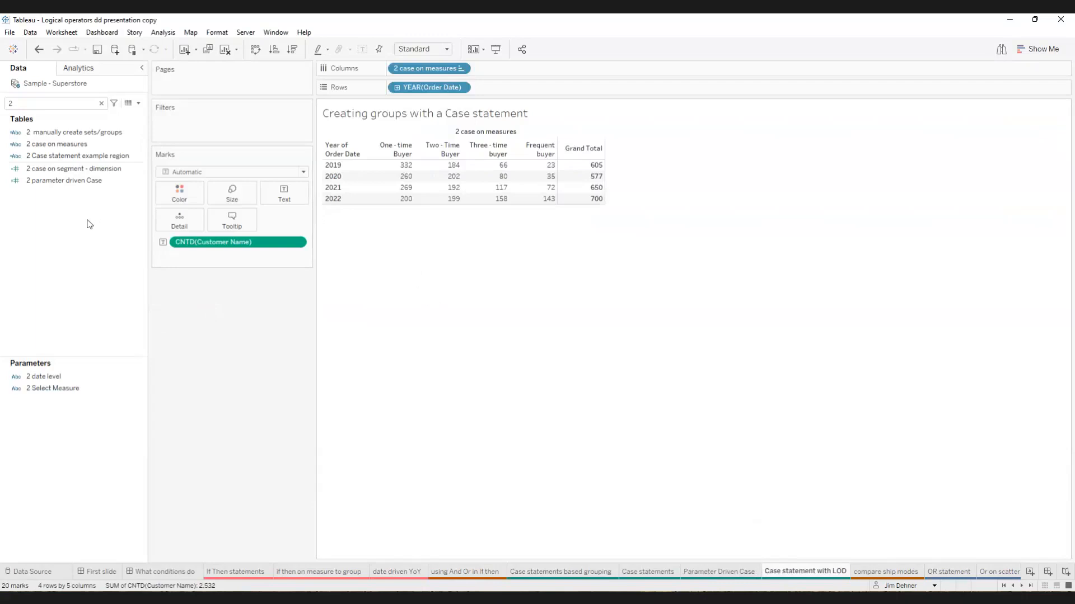
click(109, 183)
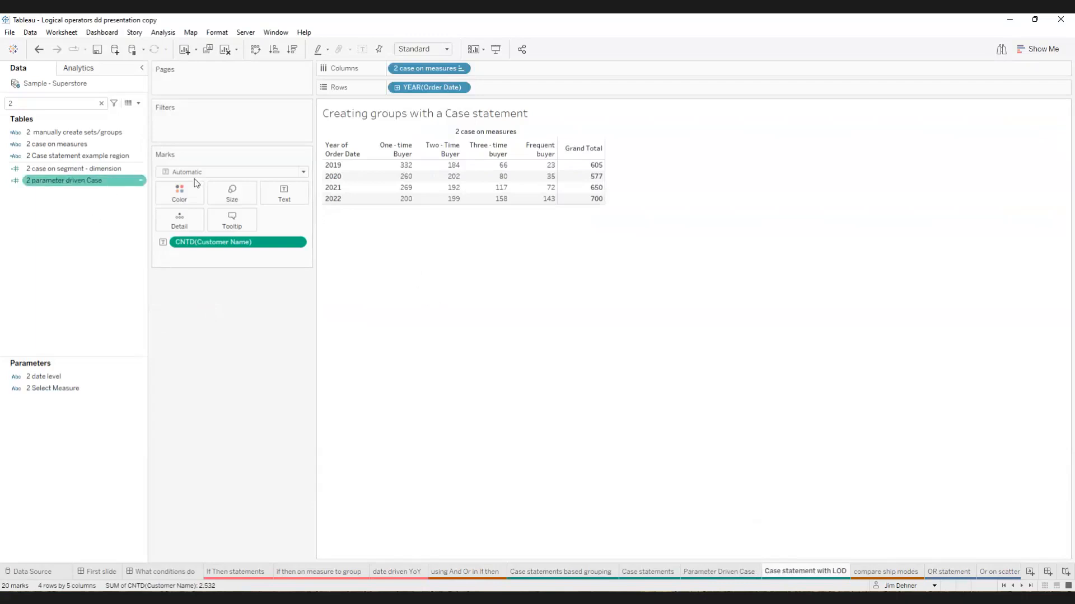
click(116, 169)
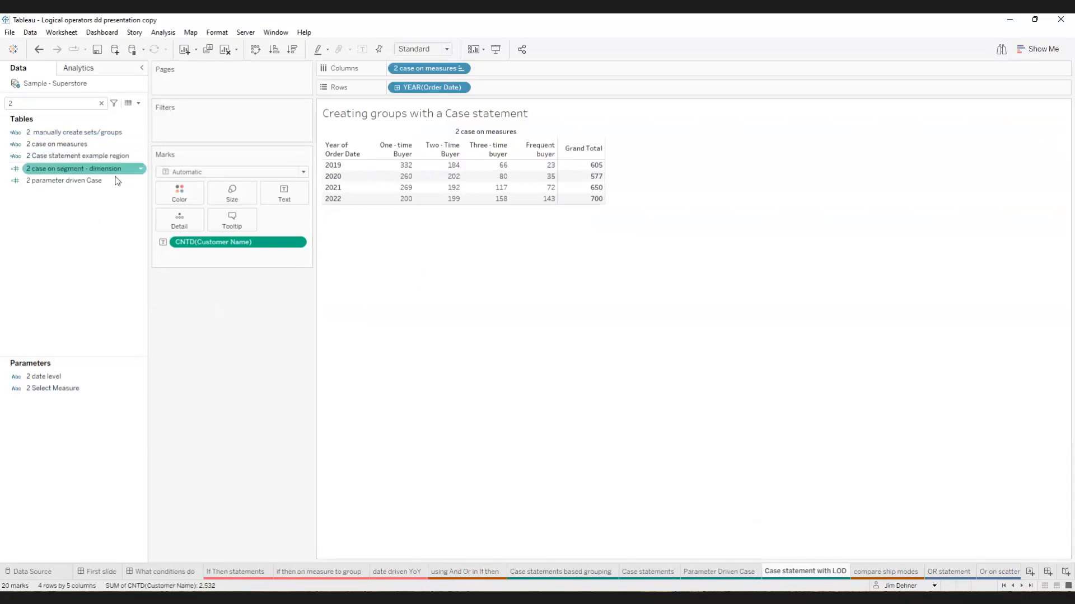
right_click(79, 146)
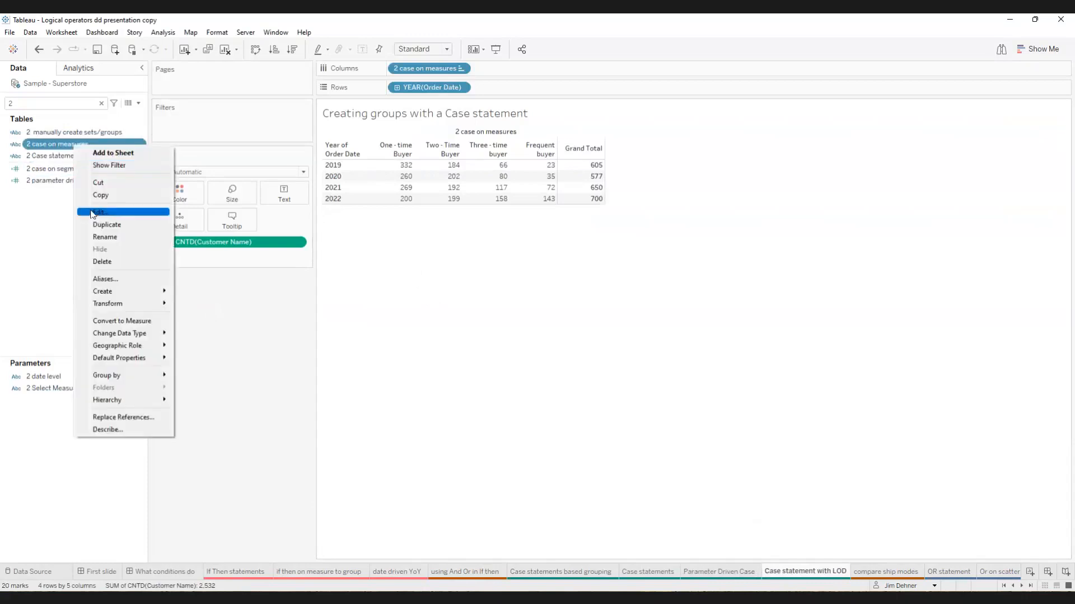
click(95, 213)
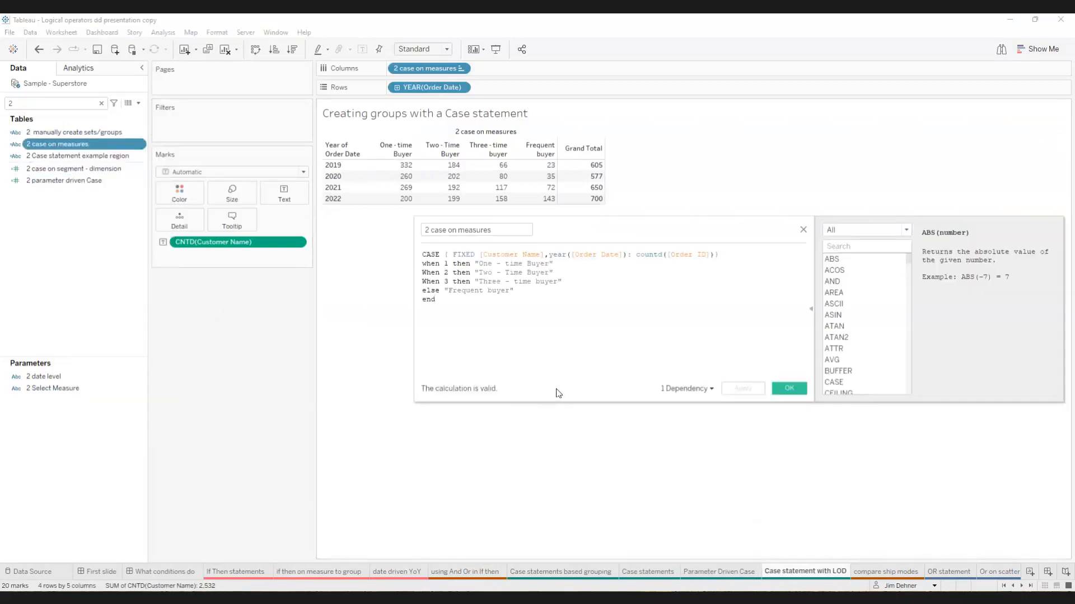
Step: Examine the CASE formula built on the FIXED expression in enlarged text and a widened editor, and close it
scroll(629, 327, up, 3)
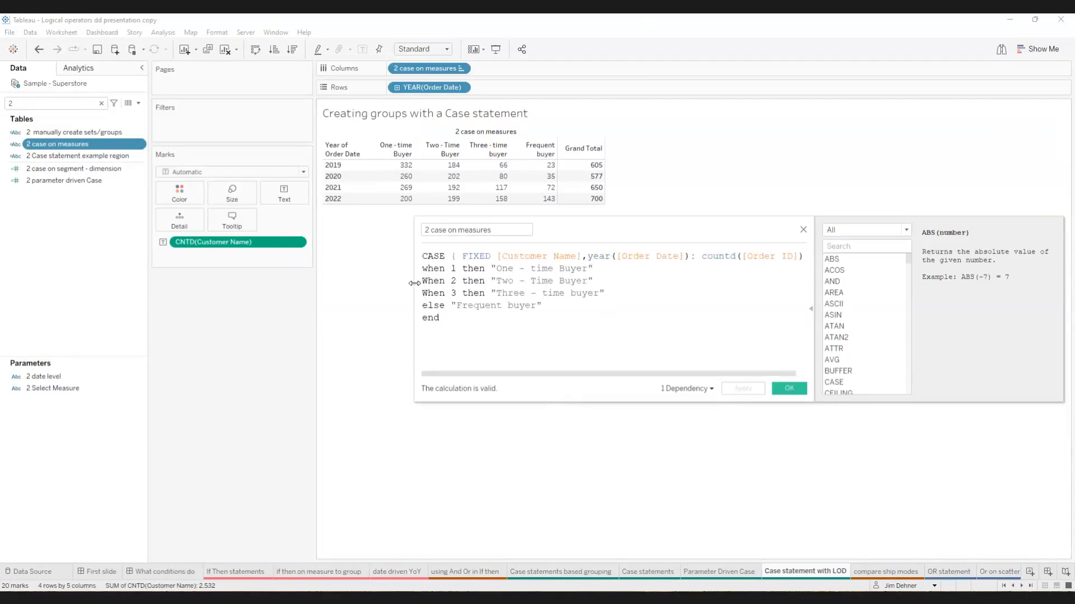
drag(414, 283, 253, 283)
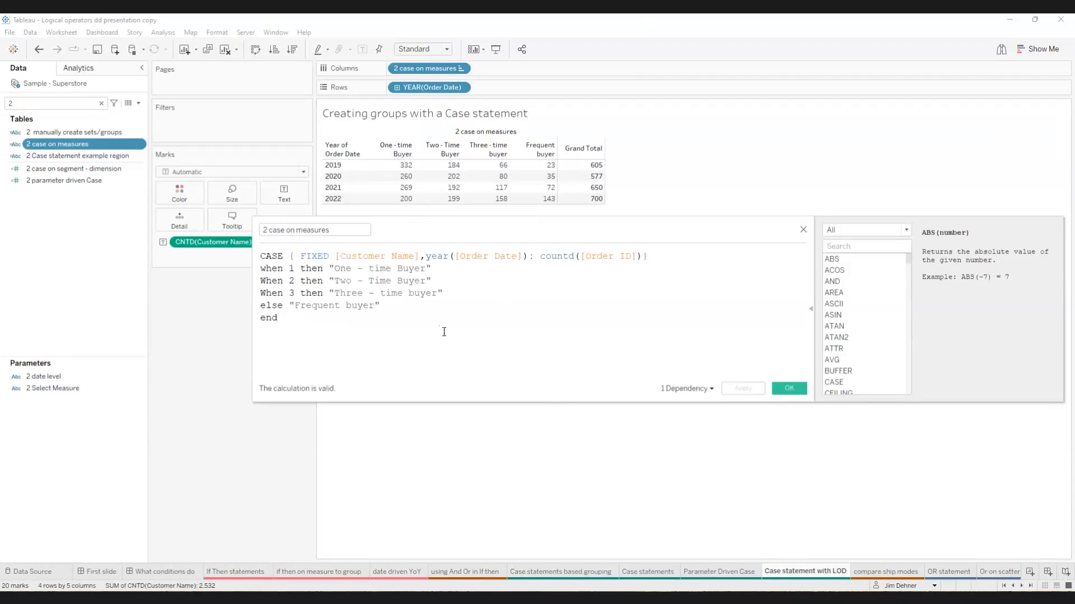
click(803, 230)
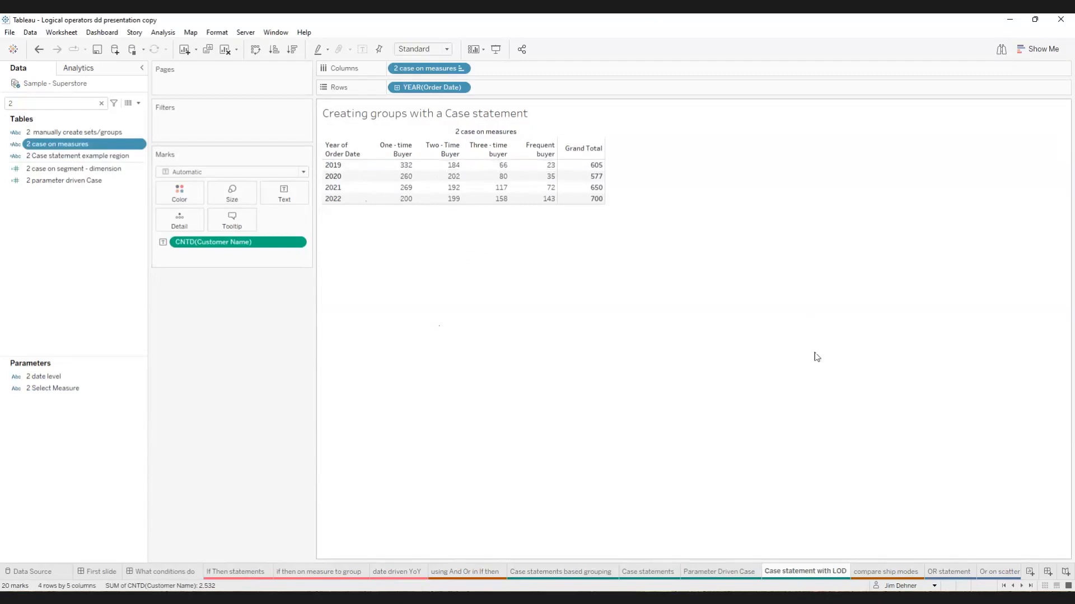
click(992, 511)
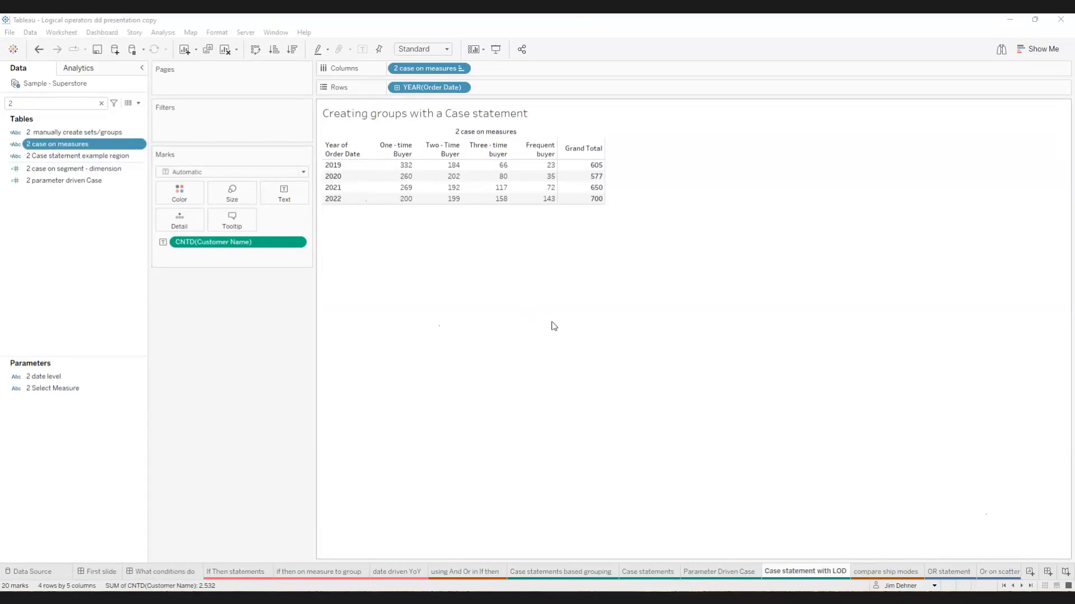
Step: Switch to the OR statement sheet and filter the data fields by 5
click(1022, 586)
click(1022, 586)
click(1022, 586)
click(1022, 586)
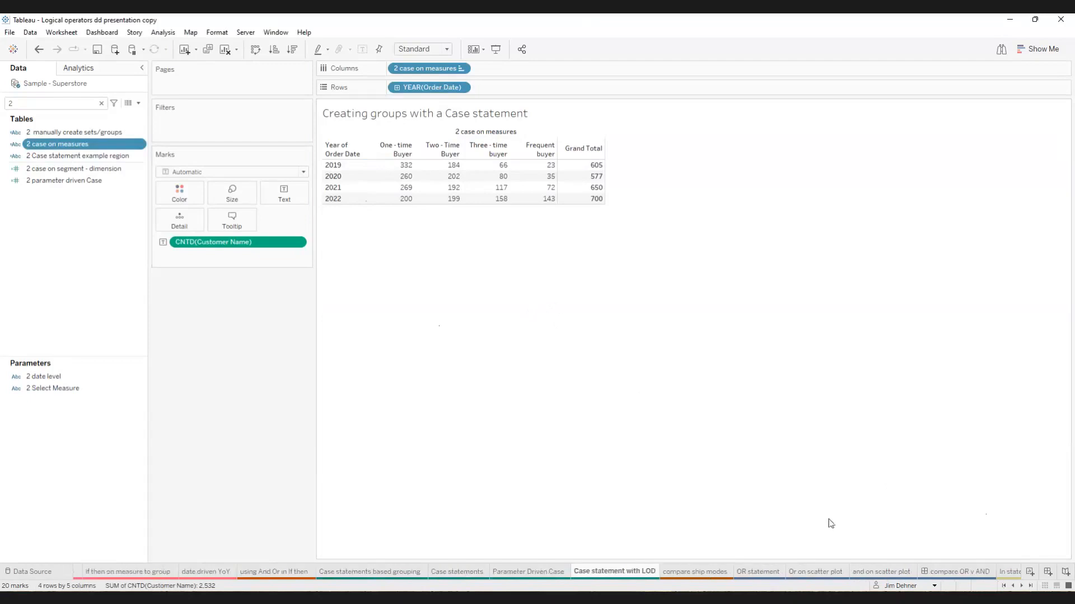
click(756, 572)
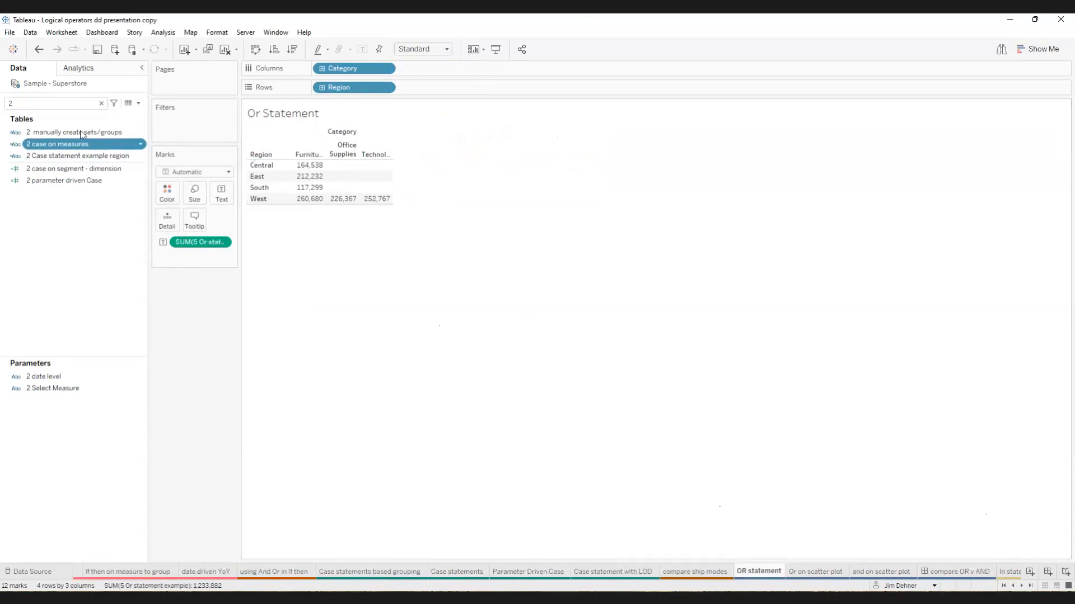
click(63, 106)
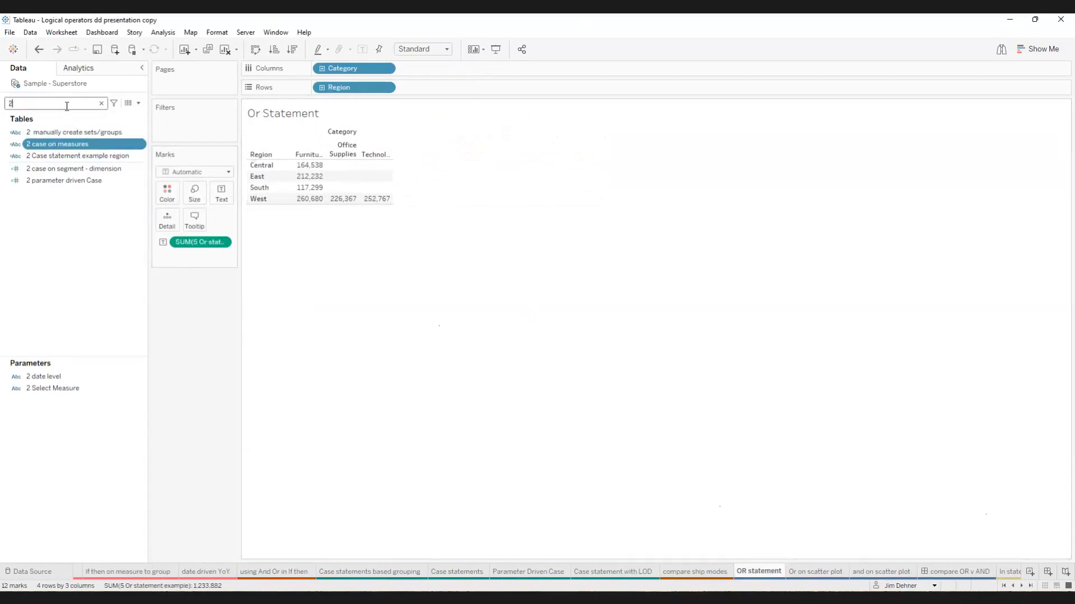
key(BackSpace)
text(5)
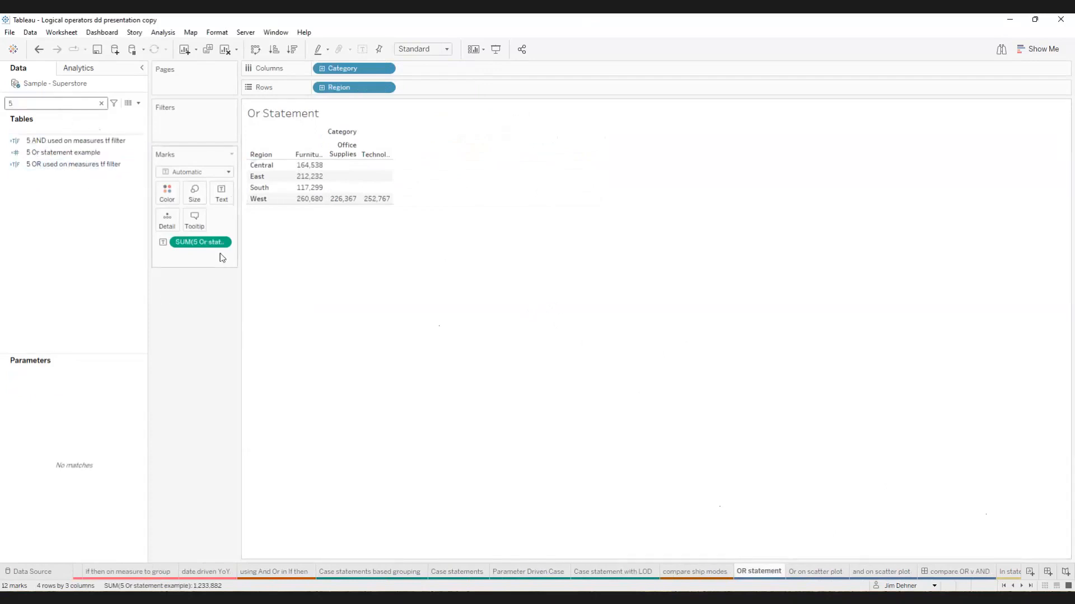
Step: Widen the Marks card, open the 5 Or statement example calculation, and place the enlarged formula below the table
drag(239, 256, 324, 256)
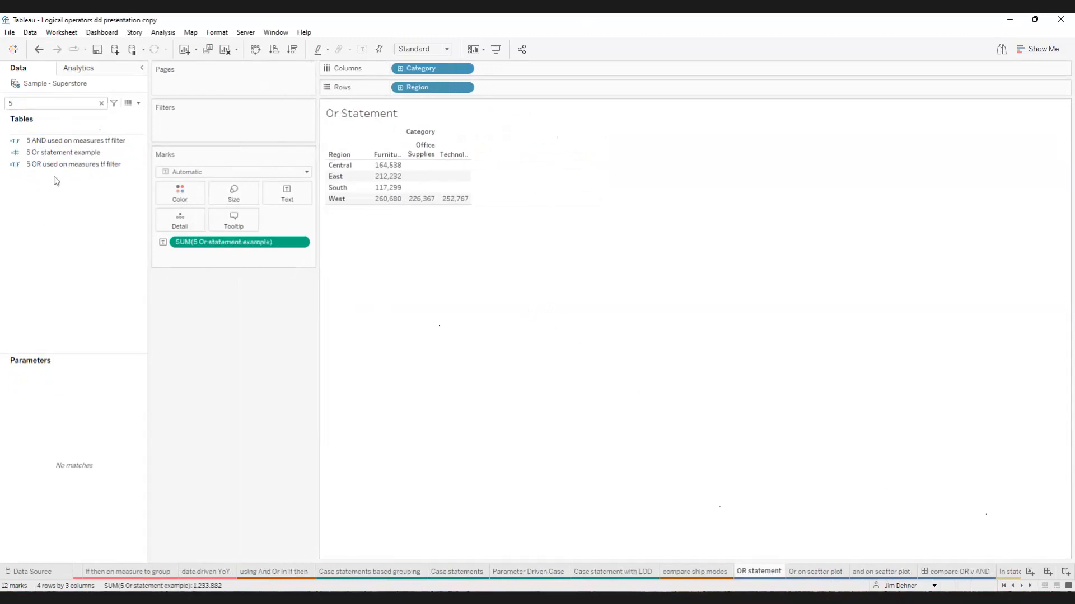
click(66, 152)
right_click(67, 150)
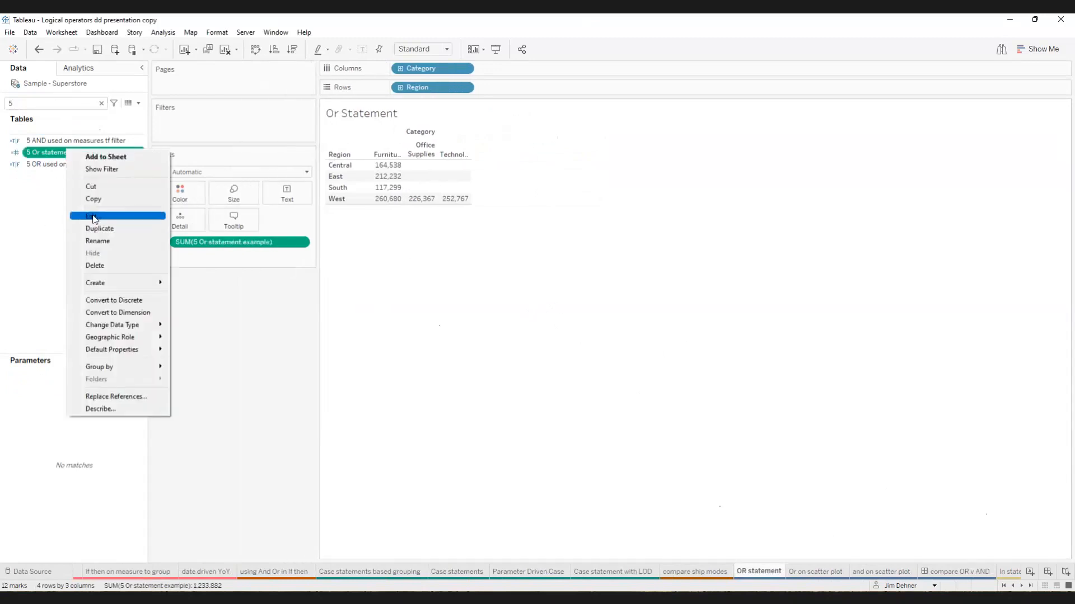
click(94, 217)
scroll(379, 342, up, 3)
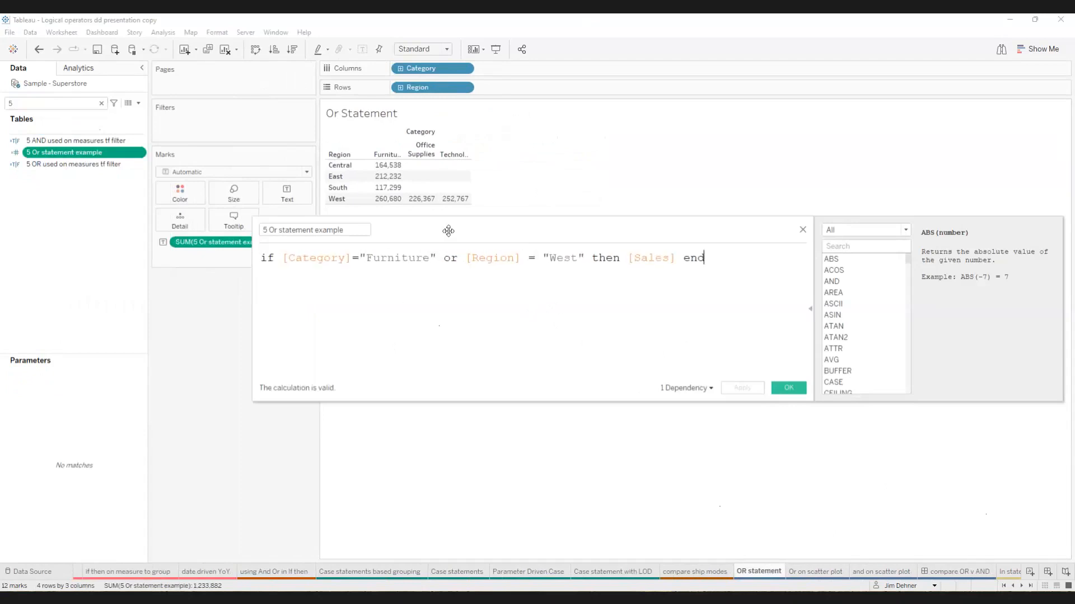
drag(448, 228, 455, 286)
Step: Highlight the Category = "Furniture" condition, the or operator and the Region field in turn within the formula
drag(289, 315, 443, 319)
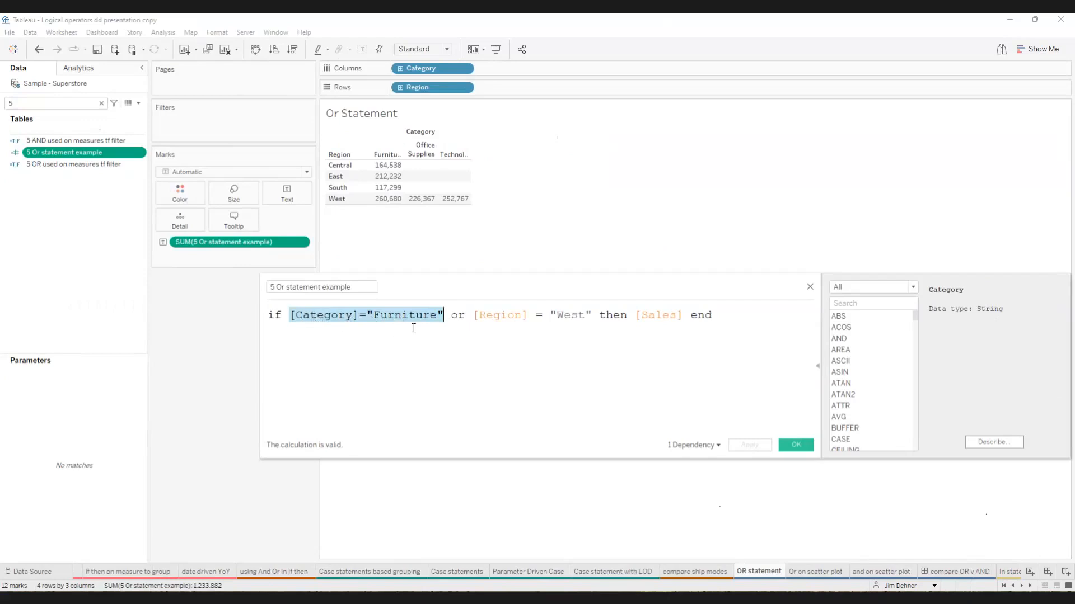
drag(466, 315, 454, 313)
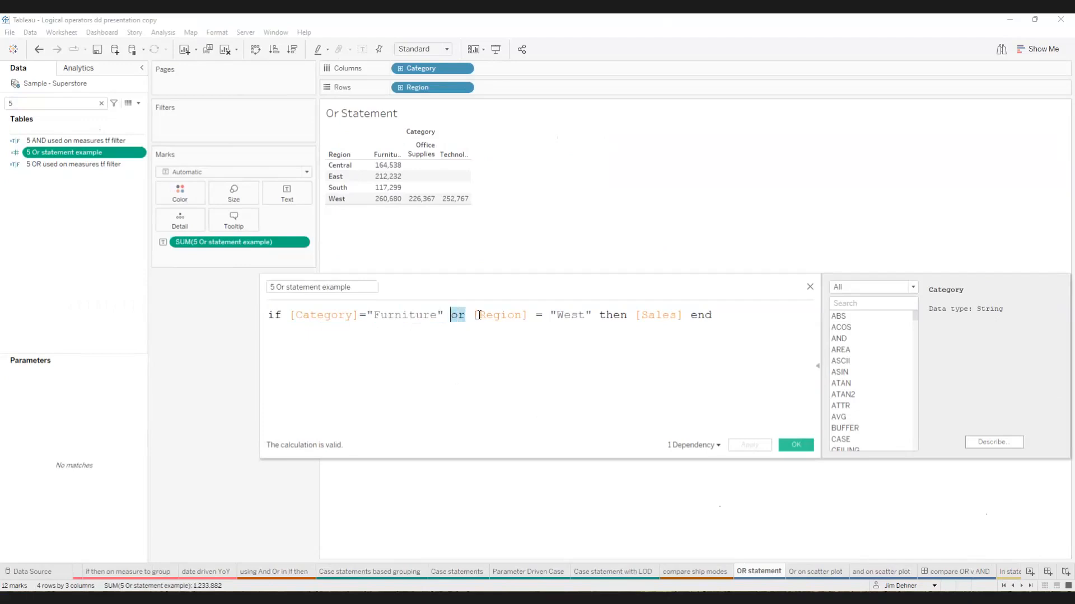
drag(474, 314, 526, 312)
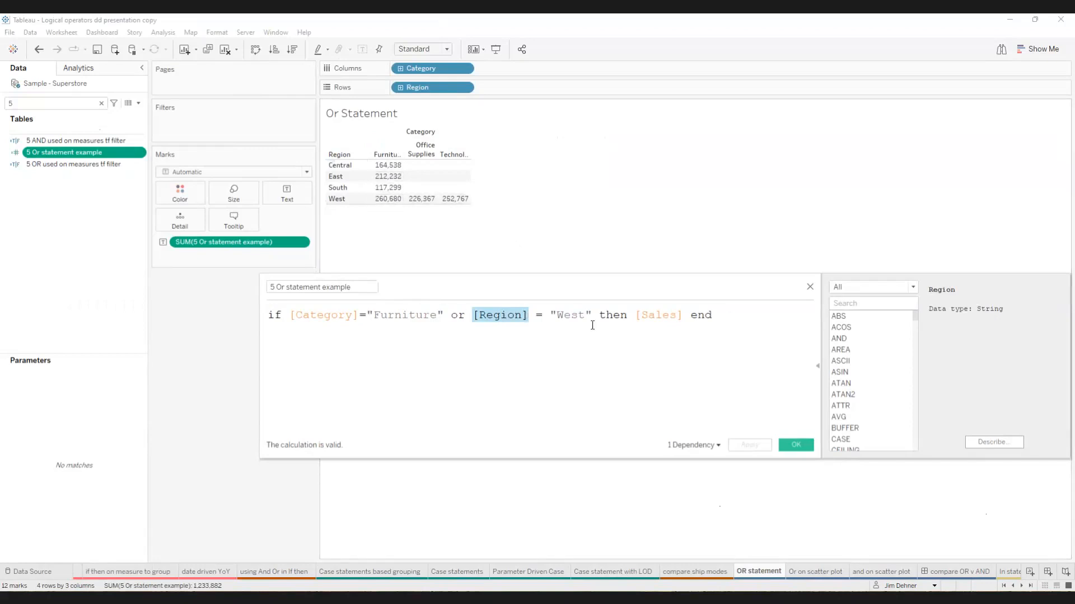
Step: Replace or with and in the 5 Or statement example formula, apply it, highlight the Category condition and close the editor
drag(464, 315, 449, 317)
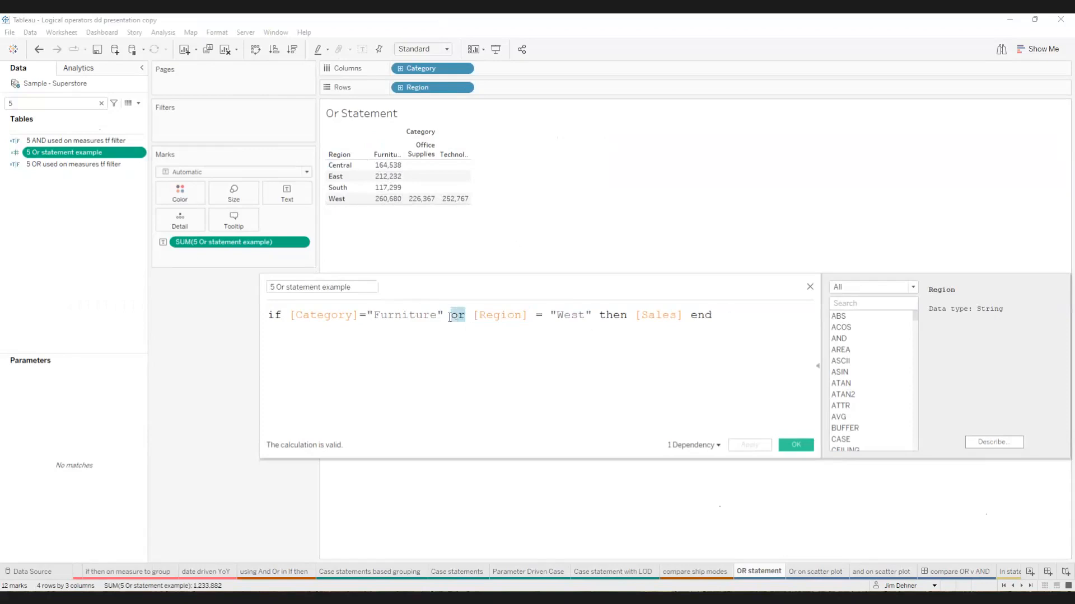
text(and)
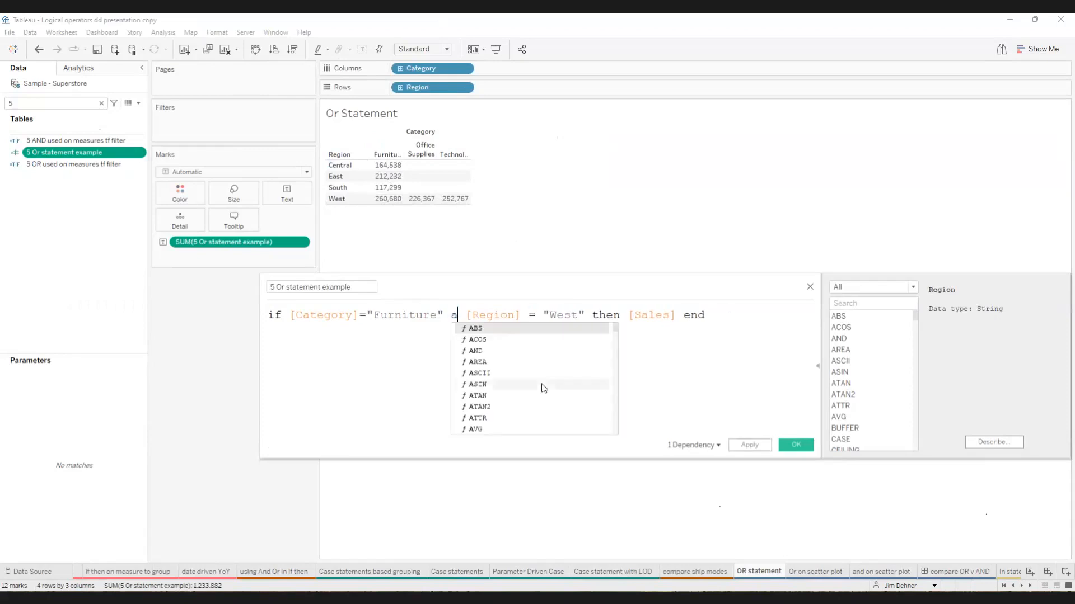
click(749, 445)
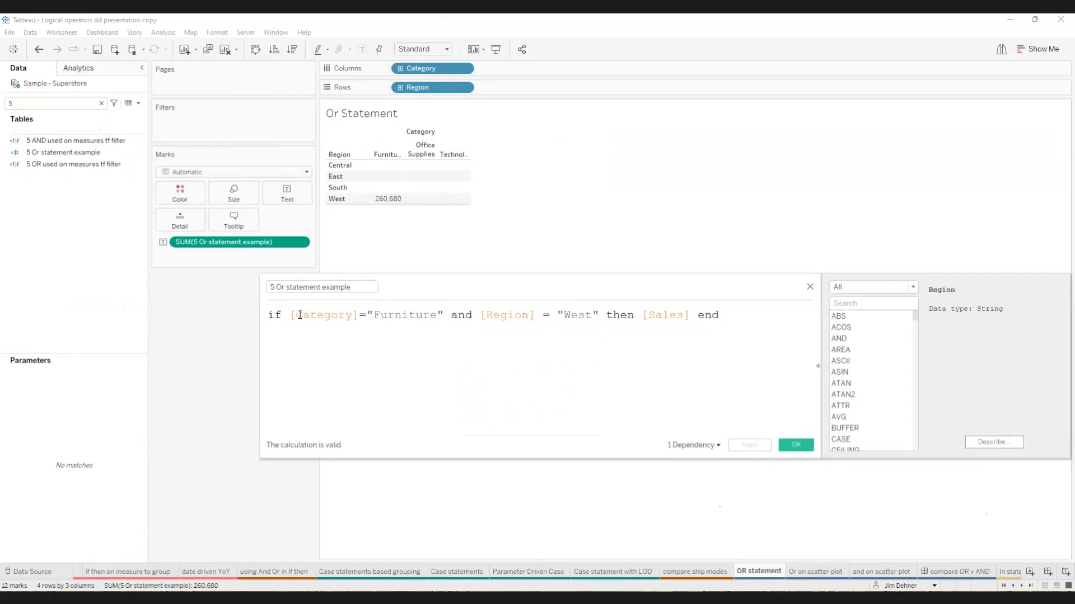
drag(290, 315, 444, 320)
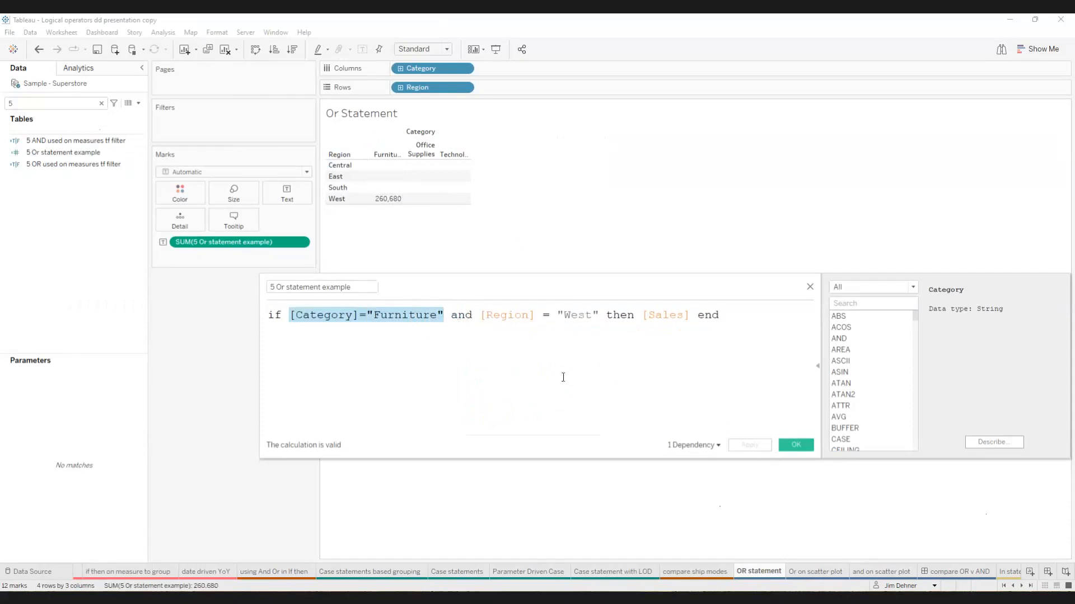
click(810, 288)
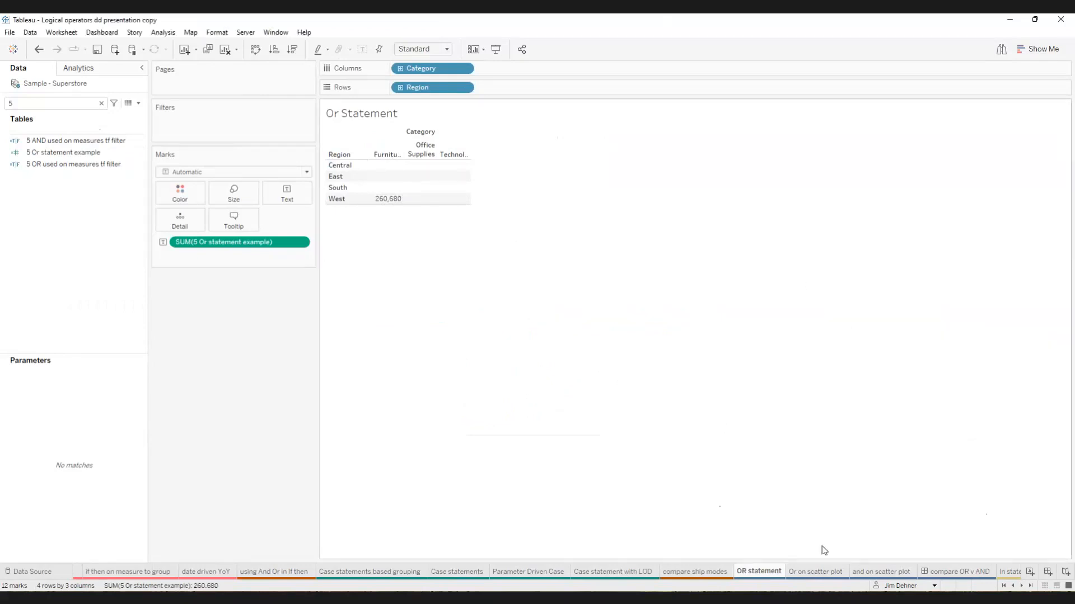
Step: Switch to the Or on scatter plot sheet and examine the 5 OR used on measures tf filter formula in enlarged text beside the plot
click(820, 576)
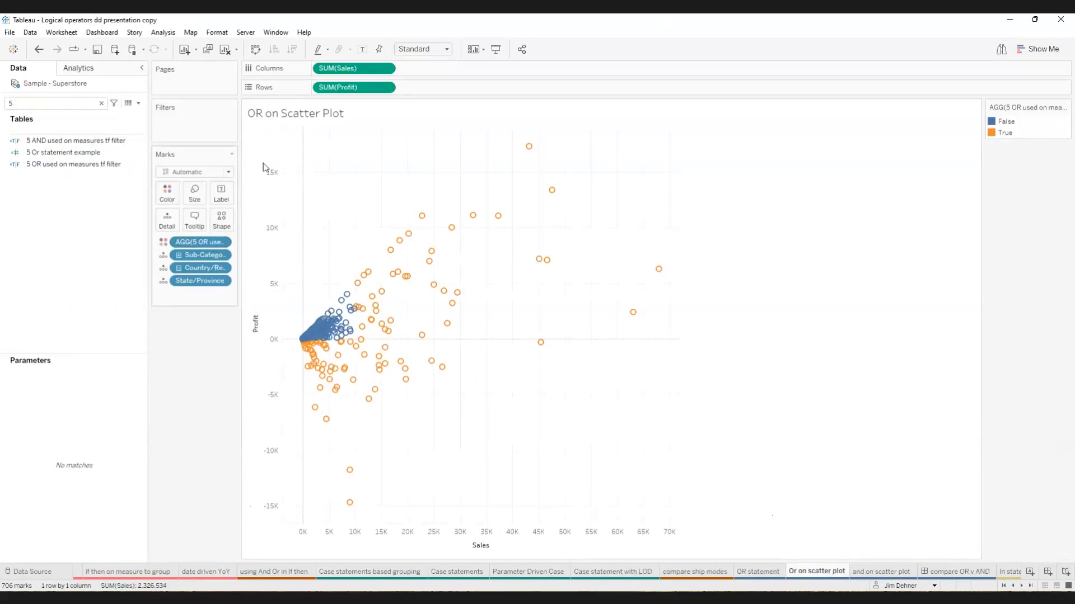
click(63, 166)
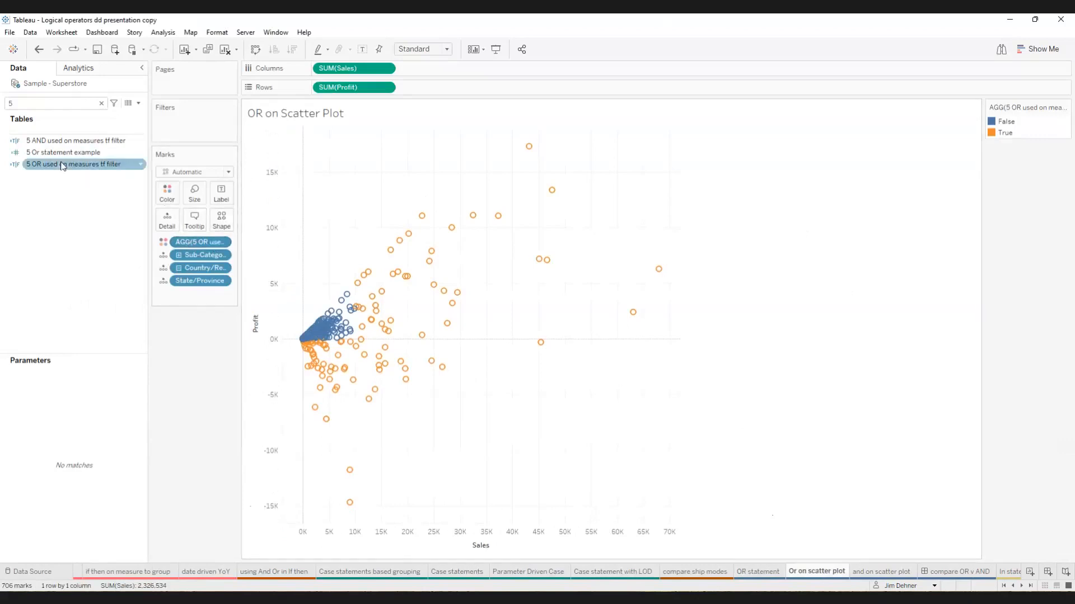
right_click(101, 167)
click(120, 230)
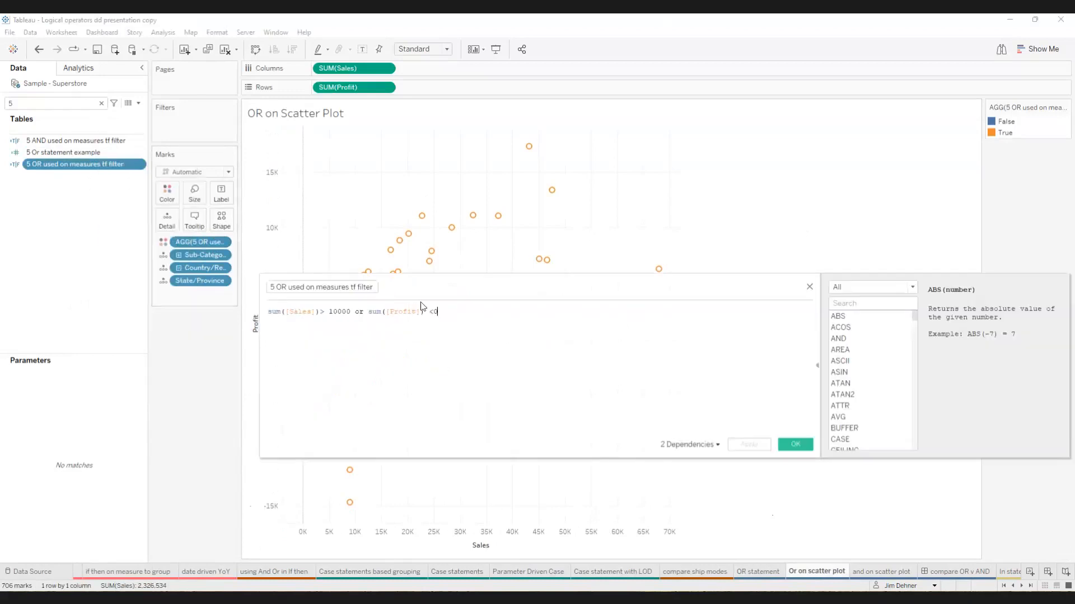
drag(432, 283, 791, 306)
scroll(813, 364, up, 5)
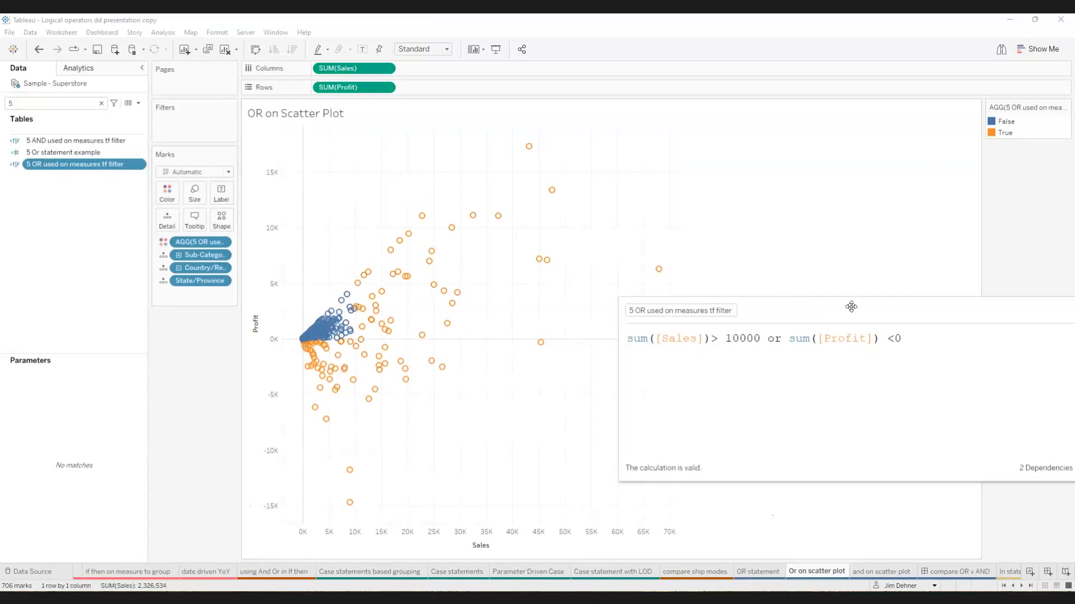
drag(851, 307, 752, 188)
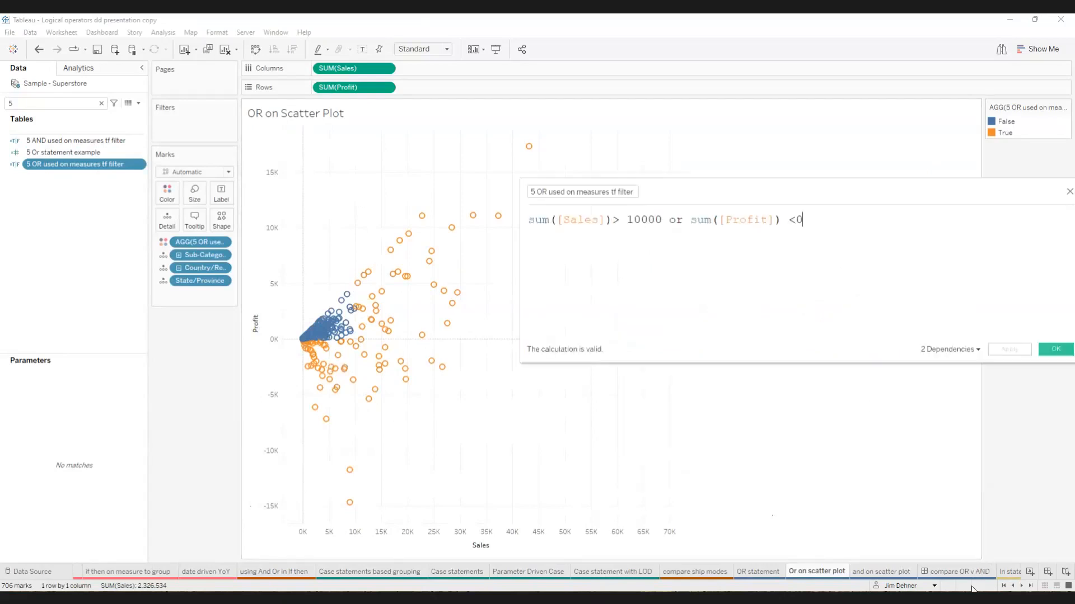
Step: Switch to the and on scatter plot sheet and examine the 5 AND used on measures tf filter formula in enlarged text
click(876, 571)
click(62, 142)
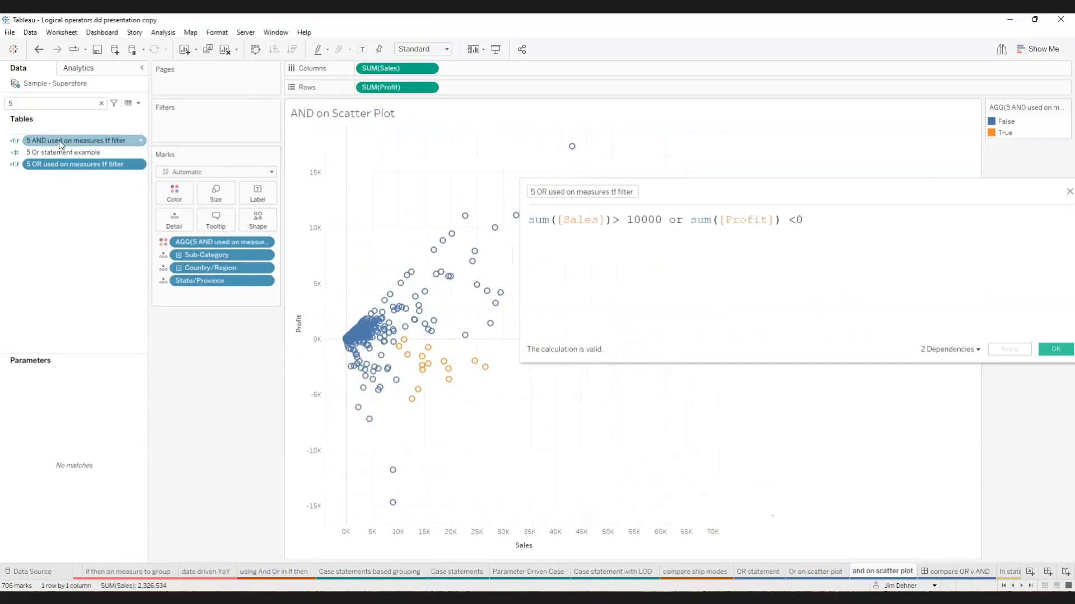
right_click(61, 142)
click(78, 208)
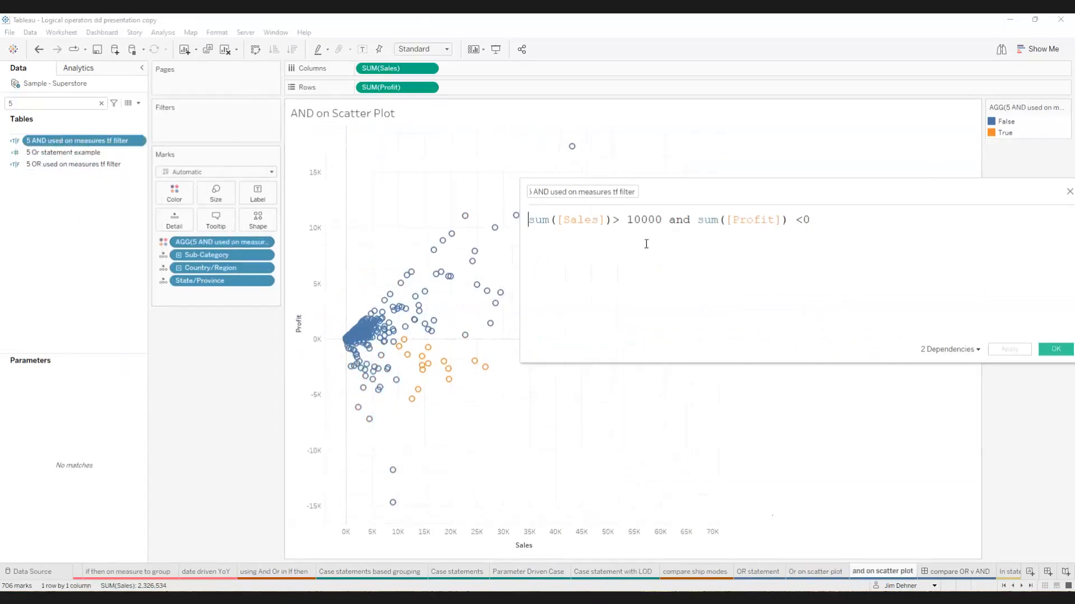
drag(677, 192, 753, 315)
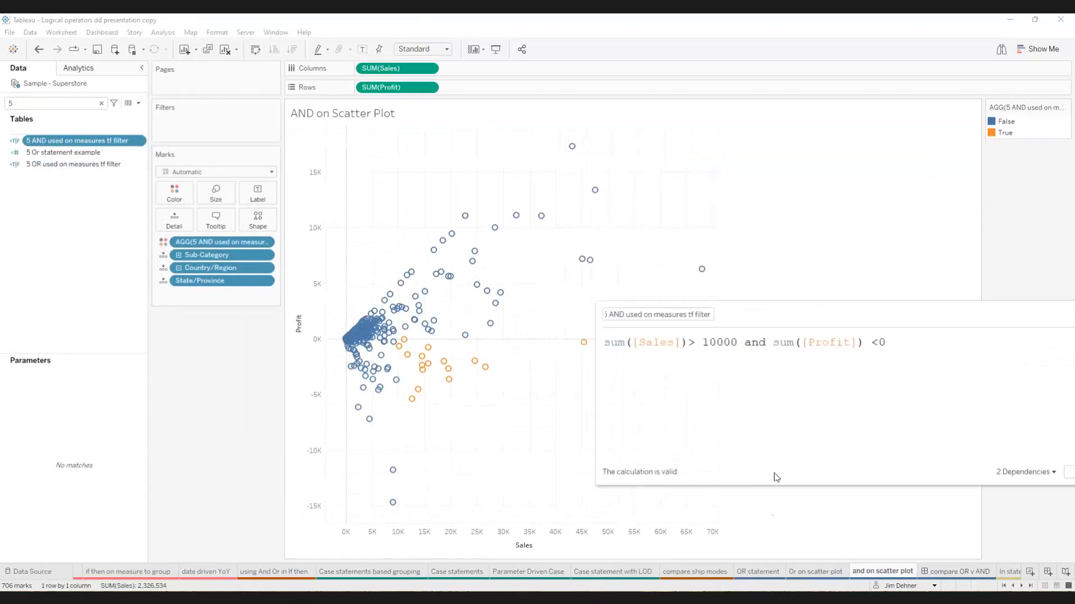
scroll(784, 447, up, 1)
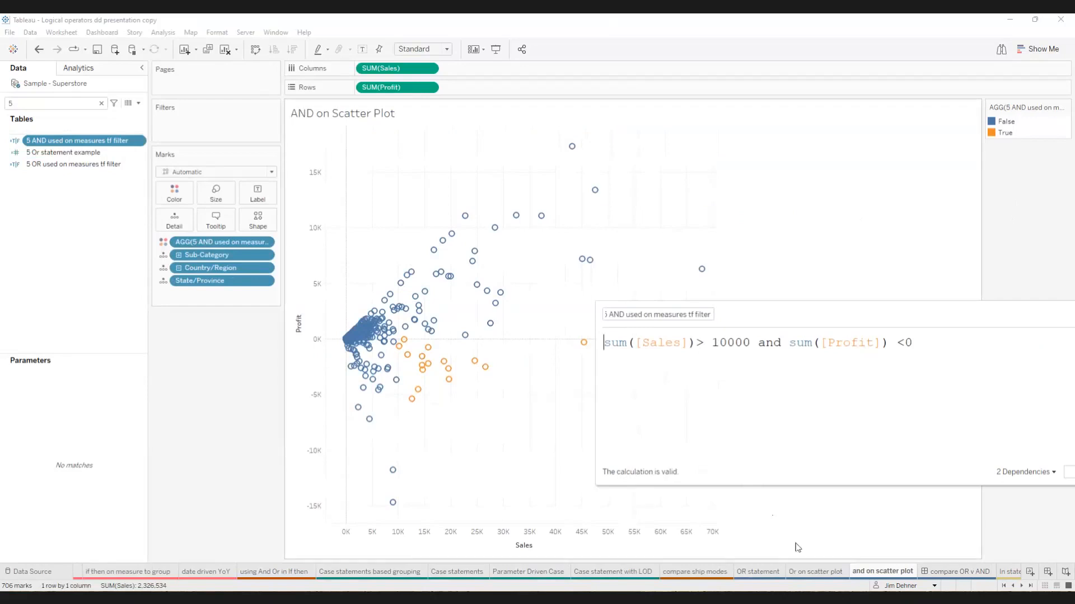
Step: Switch to the compare OR v AND dashboard and move the calculation editor clear of both scatter plots
click(951, 571)
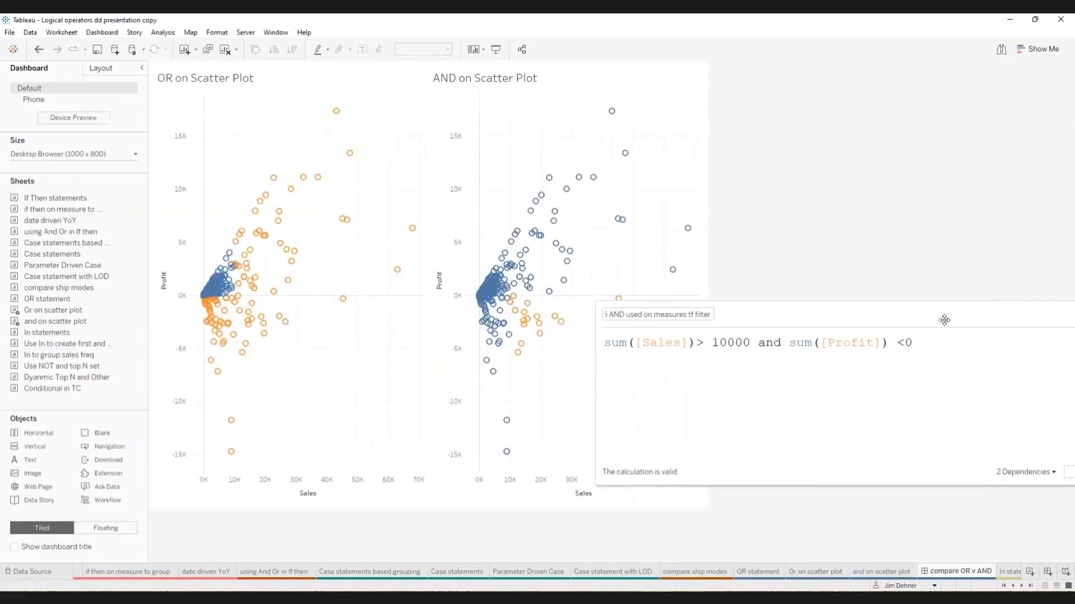
drag(943, 314, 732, 311)
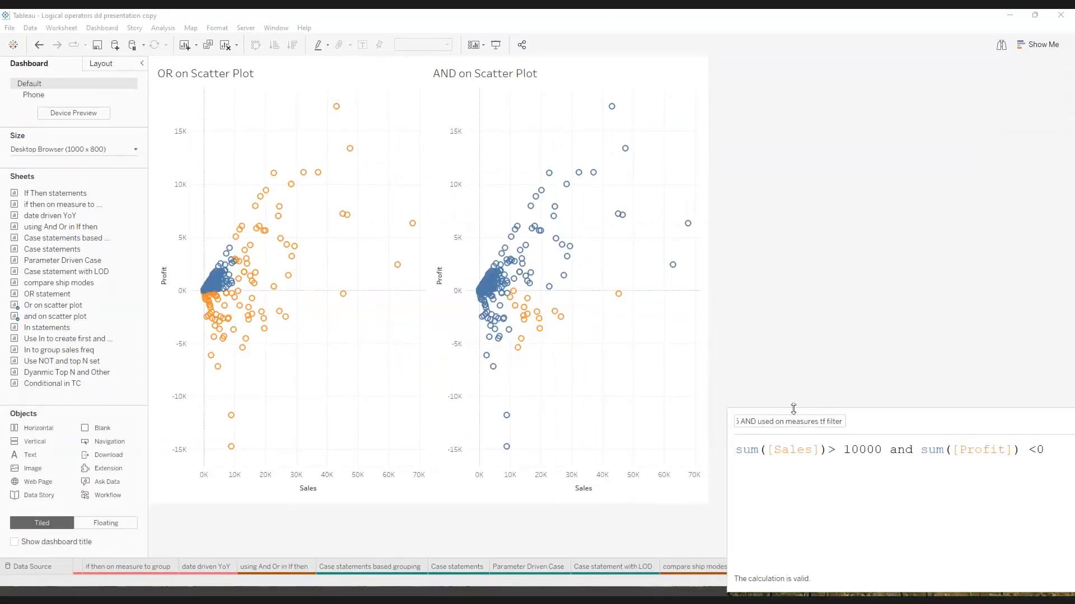
drag(890, 422, 917, 317)
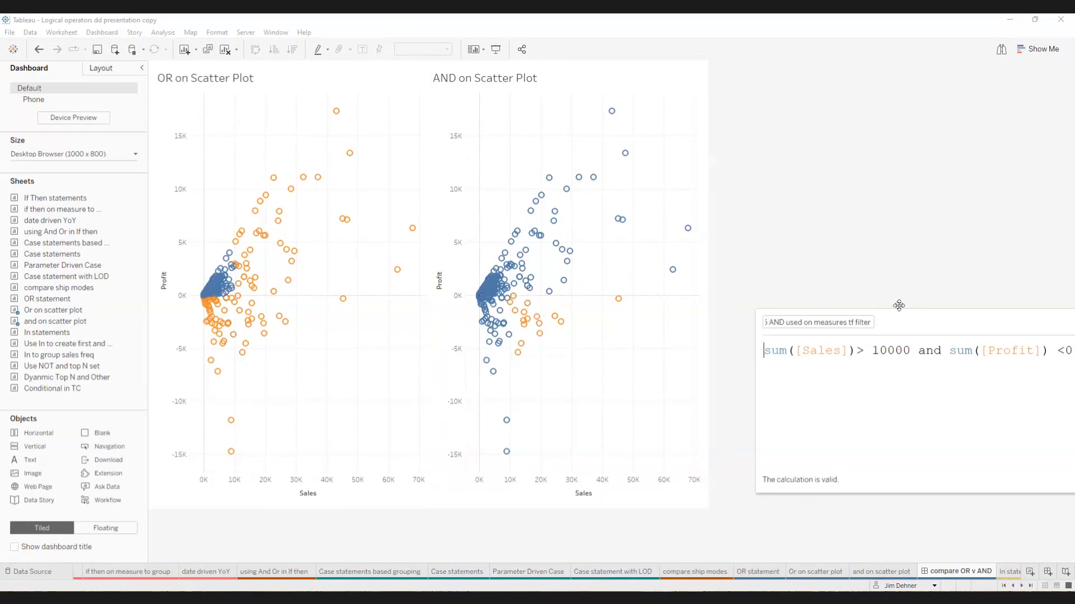
drag(898, 305, 860, 193)
Step: Switch to the In statements sheet, and move and narrow the open calculation editor below the bar chart
click(1022, 586)
click(1021, 586)
click(1021, 586)
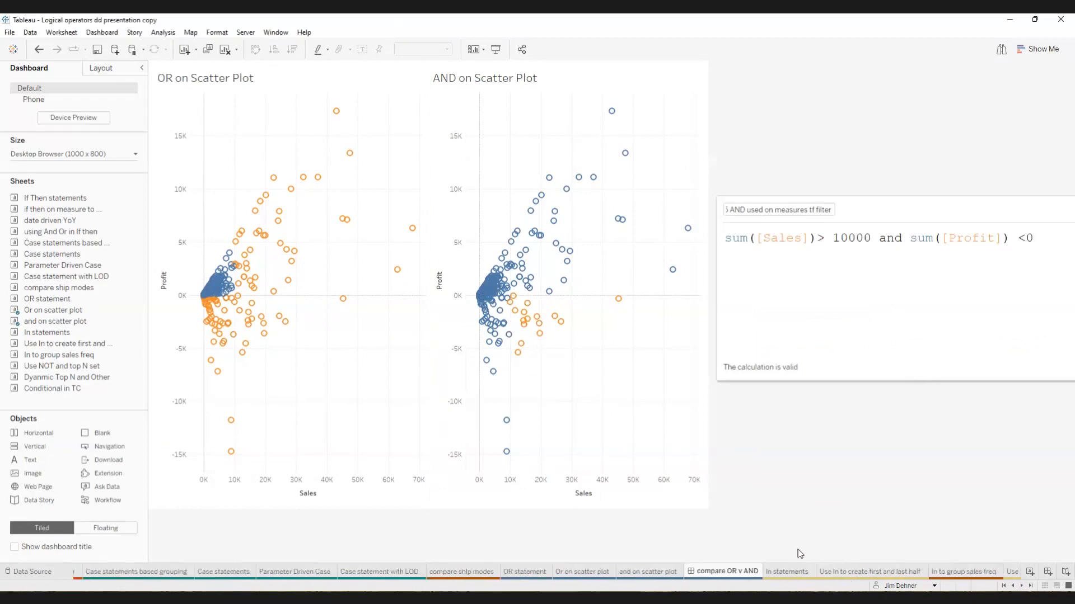
click(797, 571)
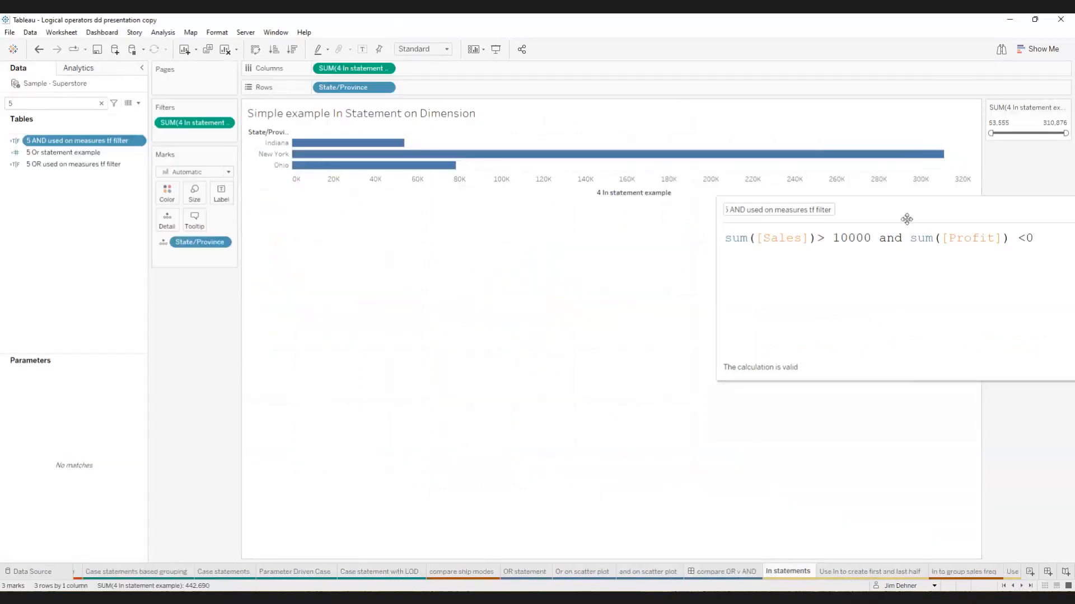
drag(909, 206, 586, 299)
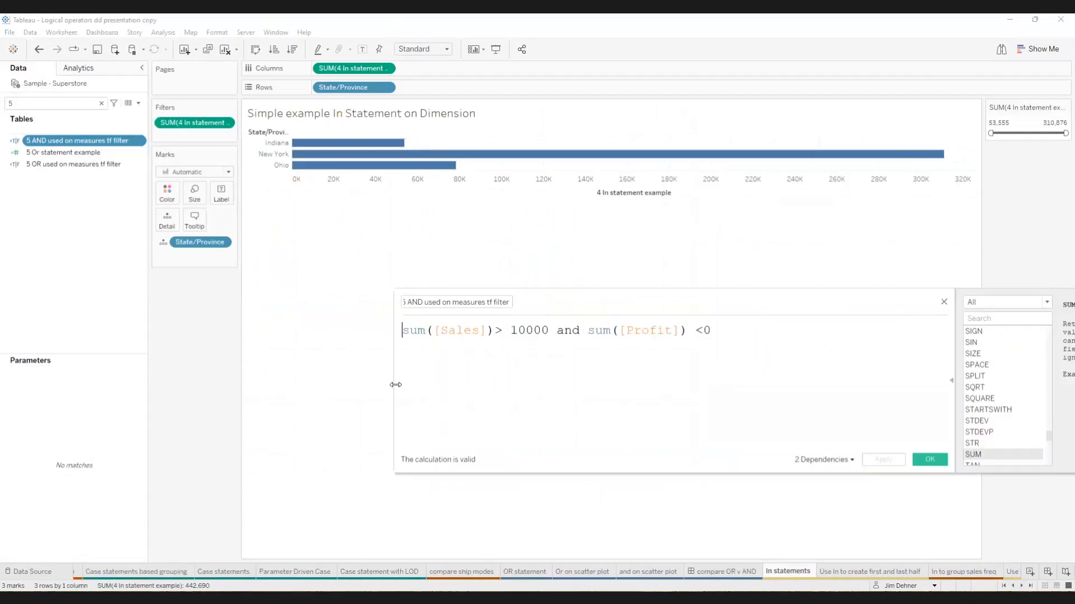
drag(395, 384, 571, 385)
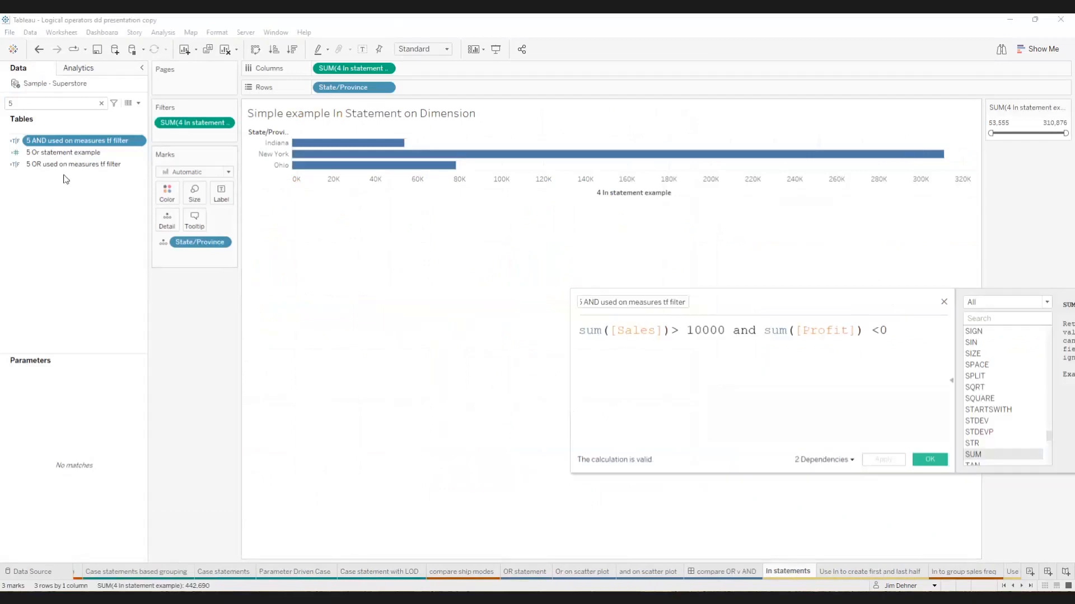
Step: Filter the data fields by 4
click(18, 103)
click(28, 104)
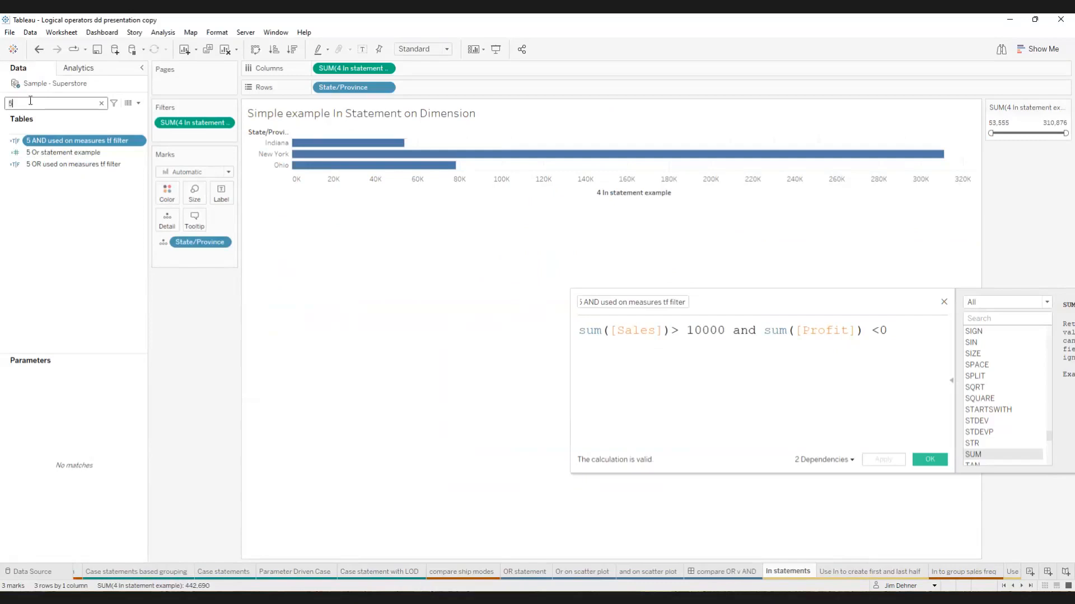
key(BackSpace)
text(4)
click(49, 220)
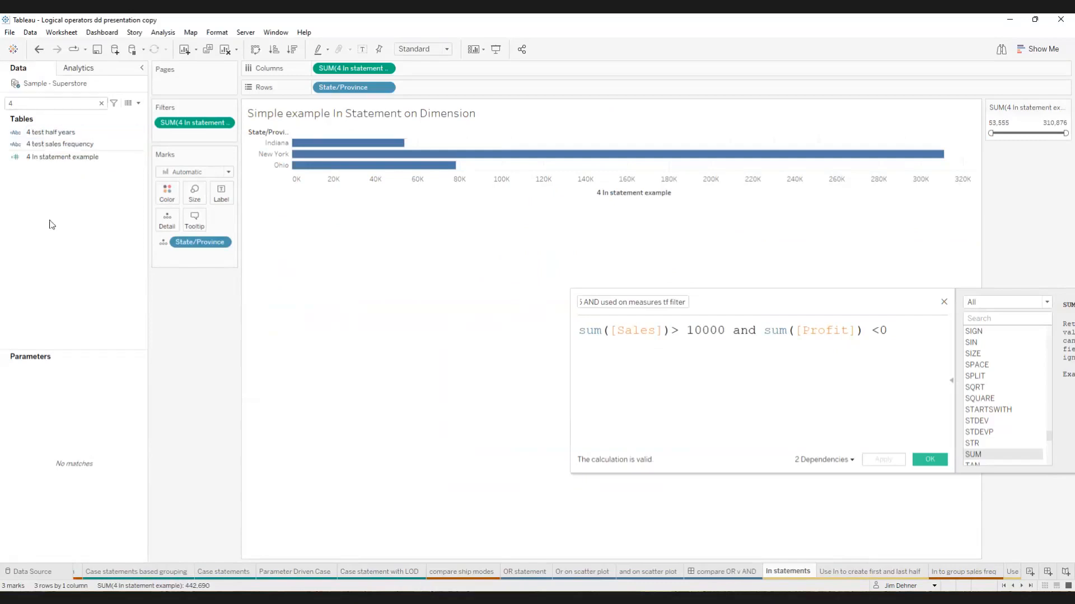
Step: Open the 4 In statement example calculation, widen its editor to show the full formula, and examine the State/Province IN condition
click(762, 304)
drag(761, 303, 551, 310)
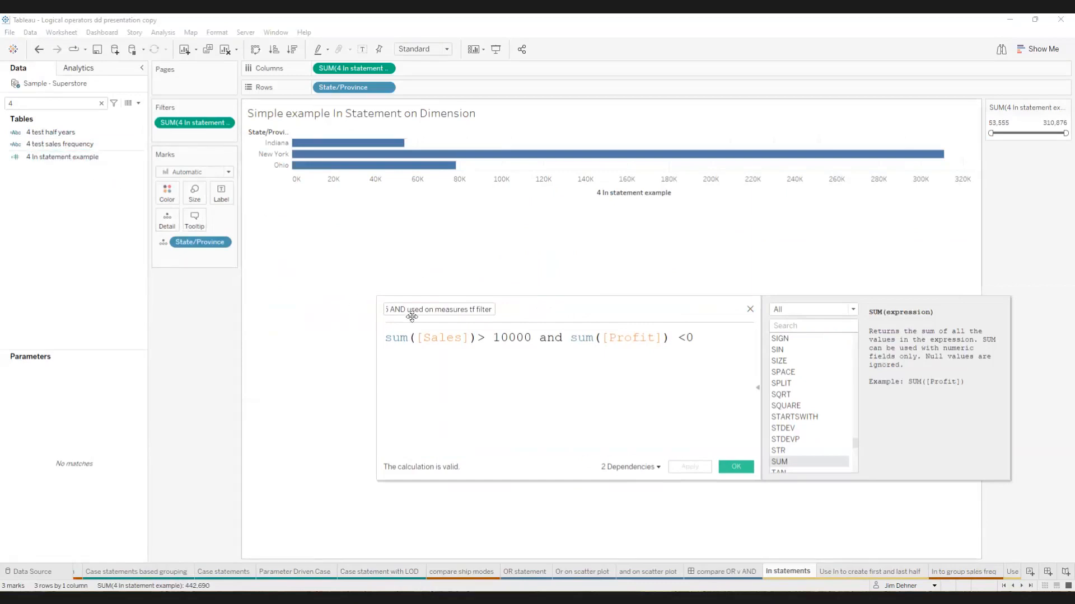
click(70, 145)
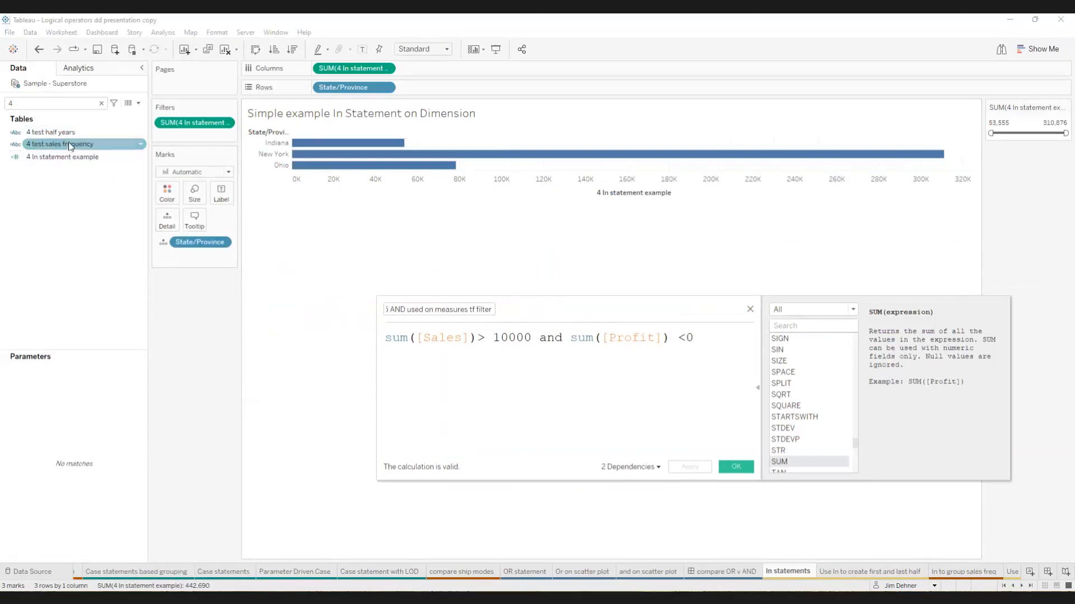
click(77, 159)
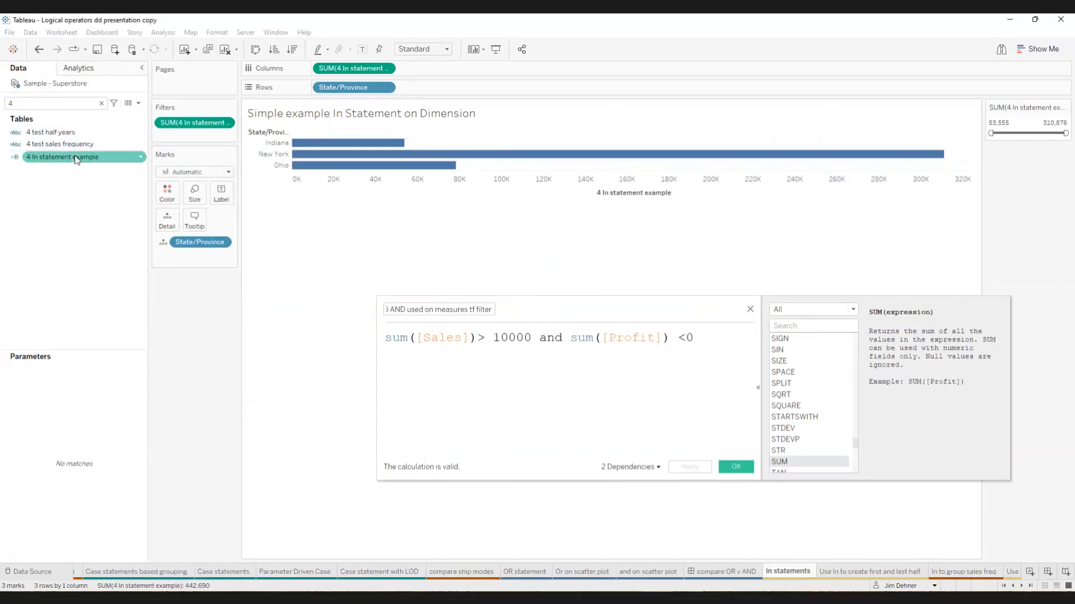
right_click(77, 159)
click(106, 227)
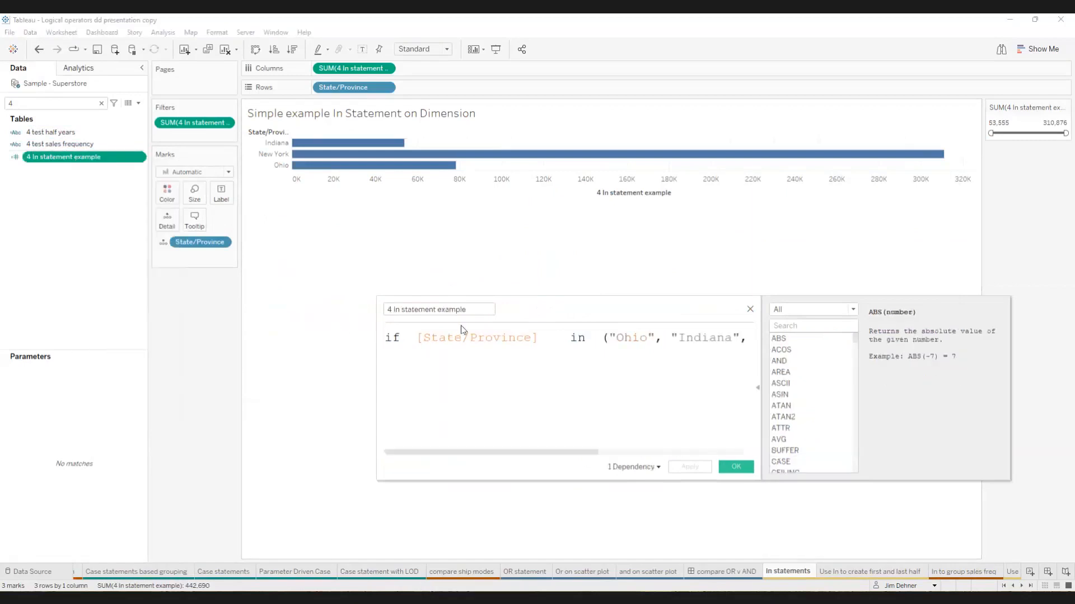
drag(377, 379, 115, 378)
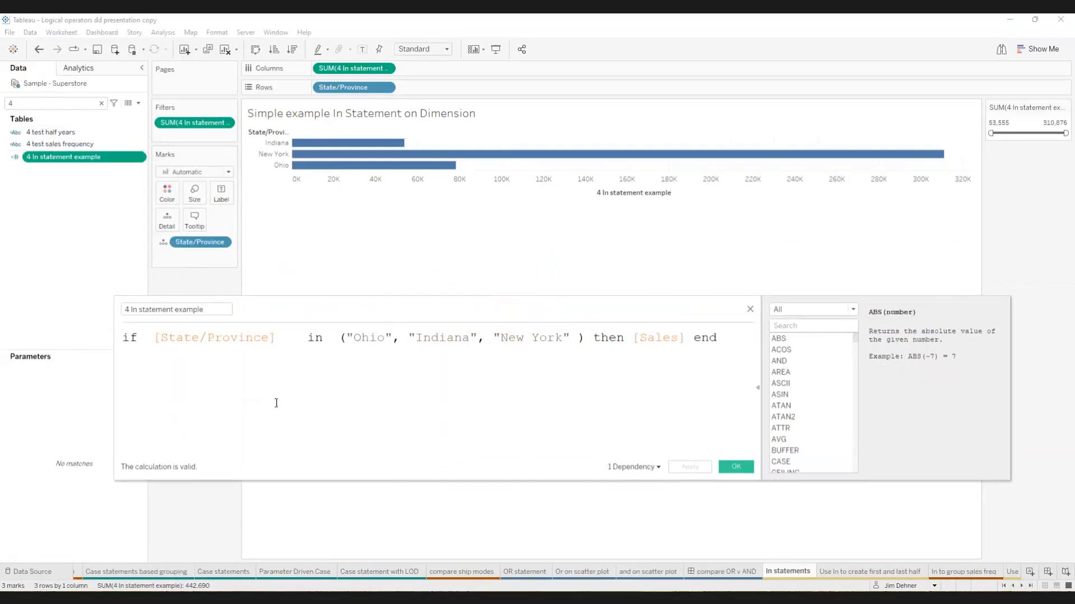
drag(155, 338, 583, 339)
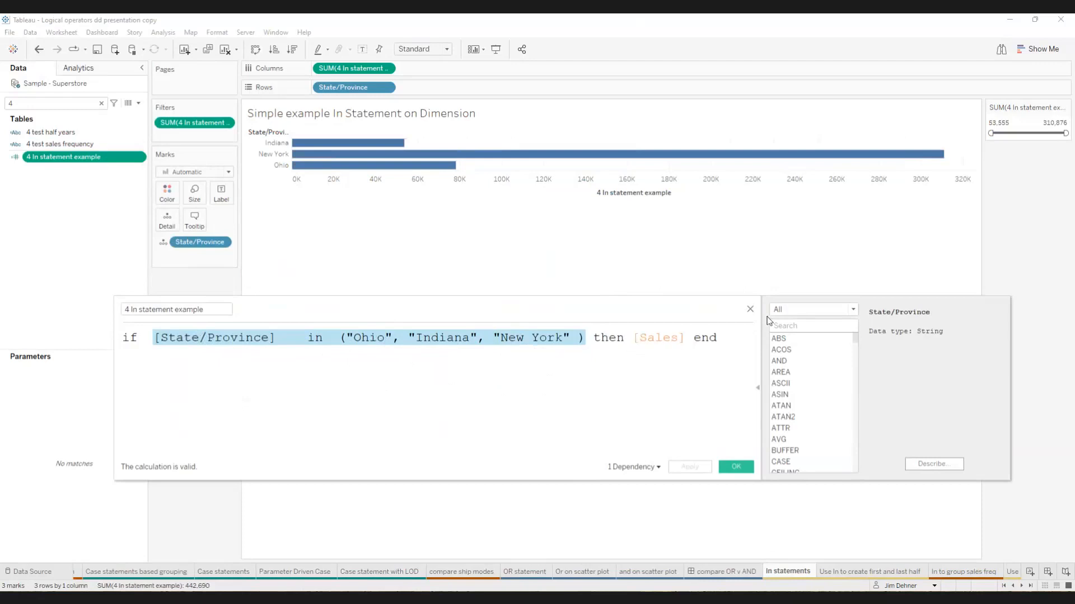
click(750, 311)
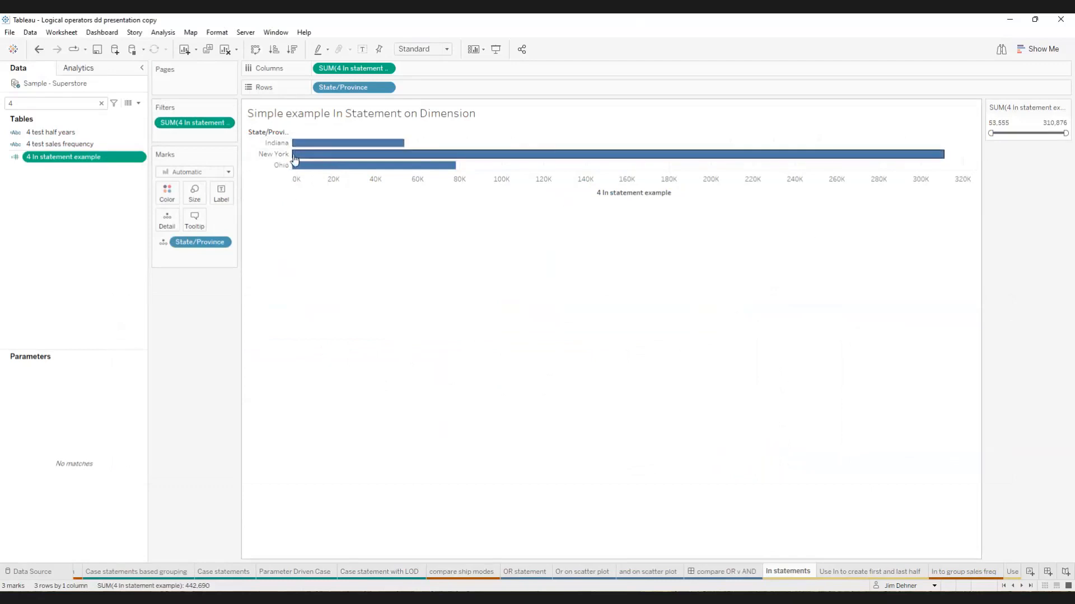
Step: Remove the 4 In statement example filter to view the bars for all states and provinces, and undo the removal
drag(192, 123, 68, 239)
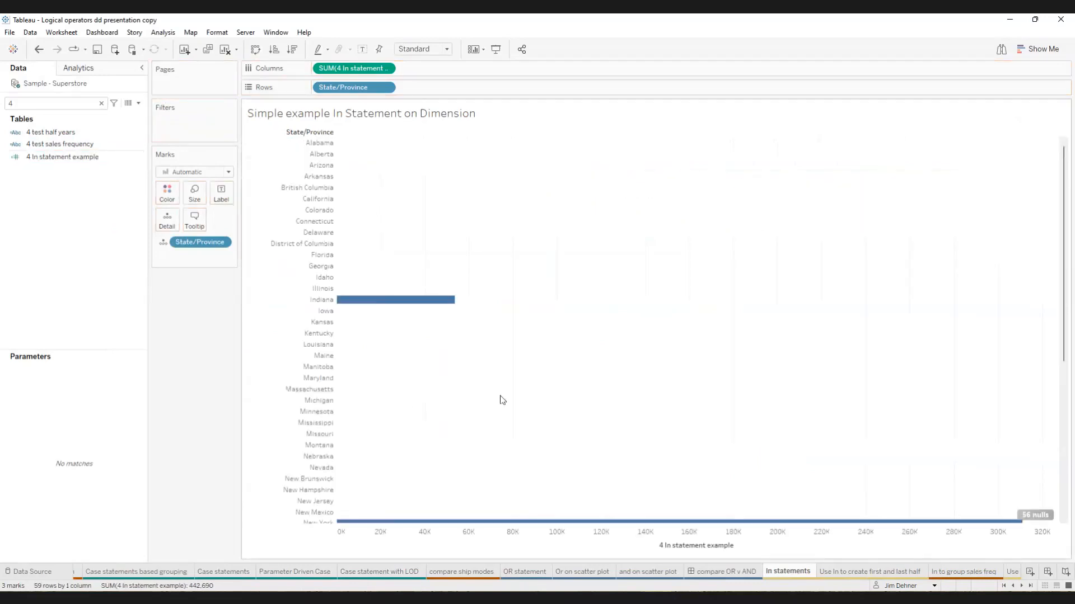
scroll(539, 388, down, 4)
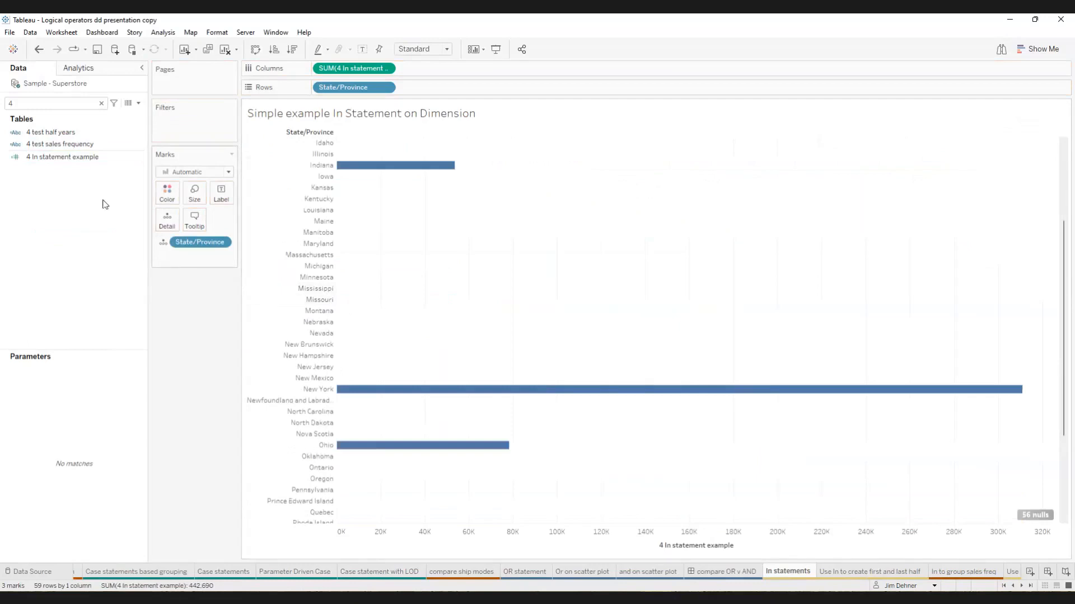
click(39, 49)
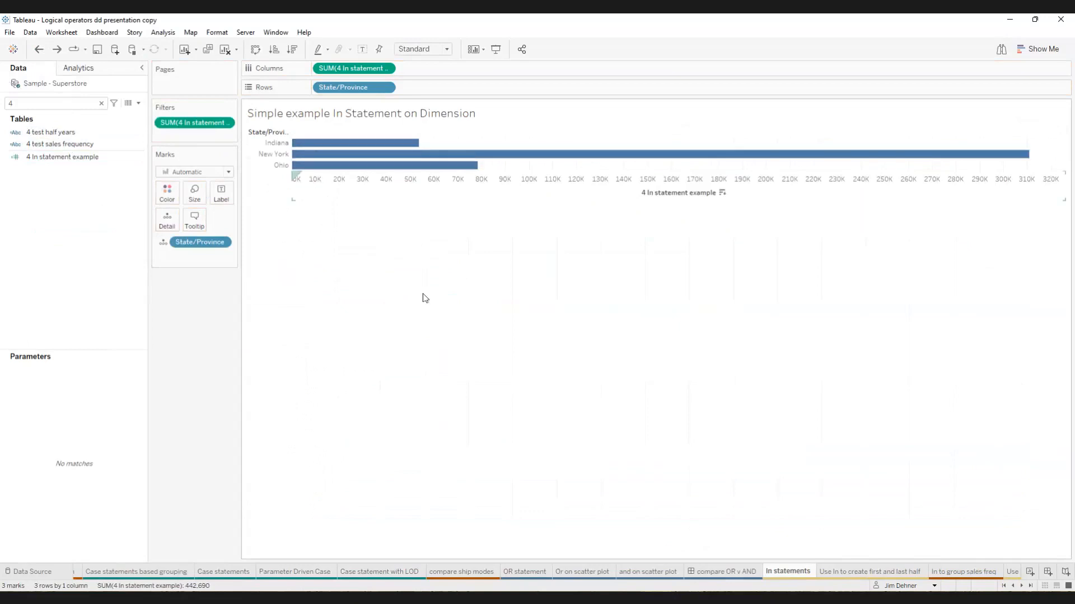
Step: Switch to the Use In to create first and last half sheet and open the 4 test half years calculation in enlarged text
click(851, 571)
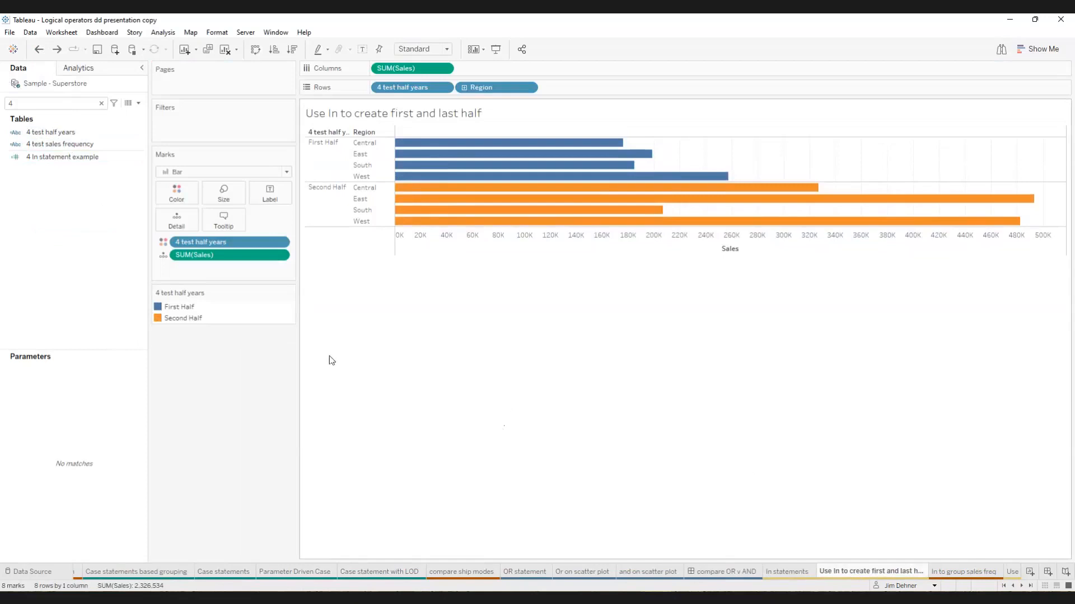
click(44, 133)
right_click(44, 136)
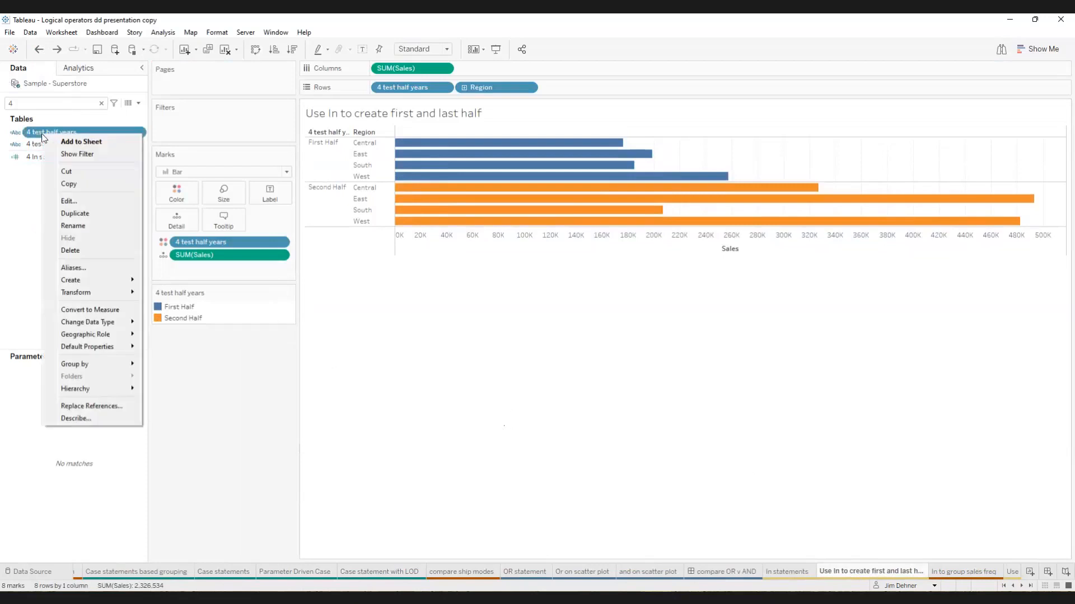
click(65, 196)
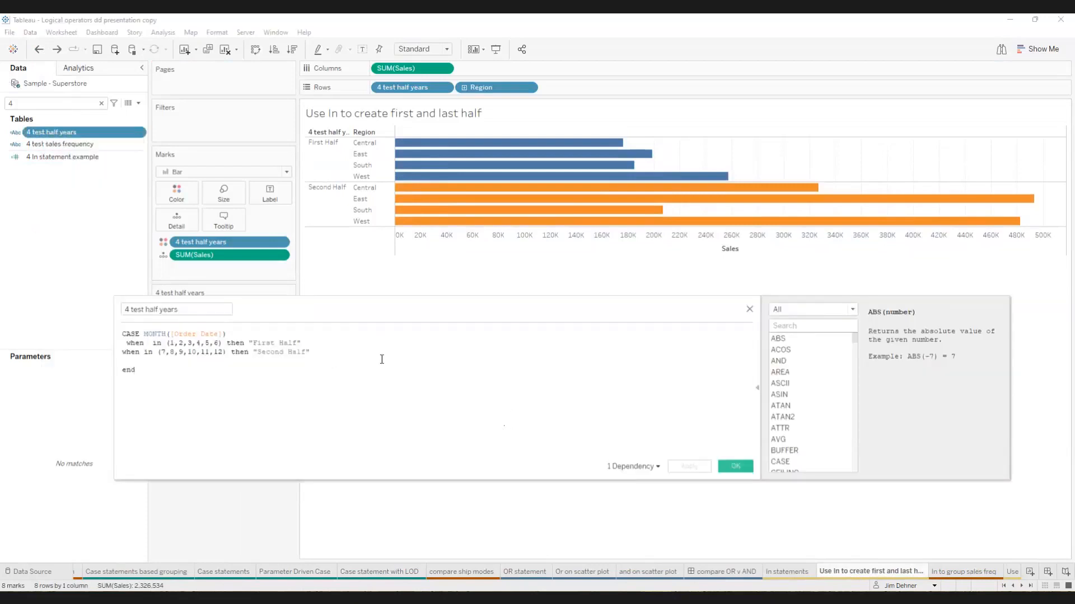
ctrl+scroll(456, 405, up, 4)
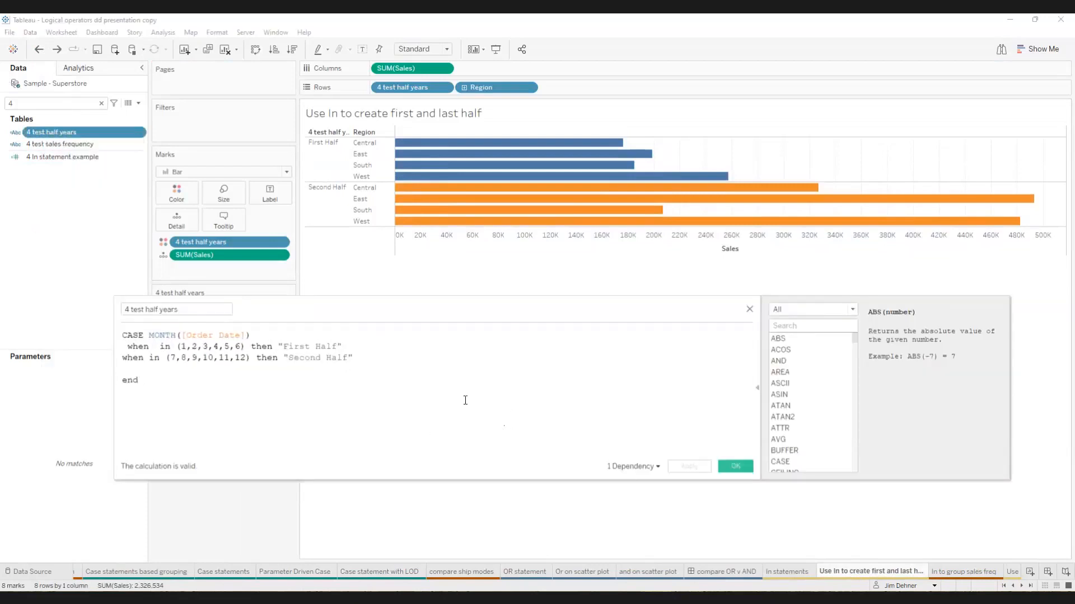
drag(464, 313, 674, 307)
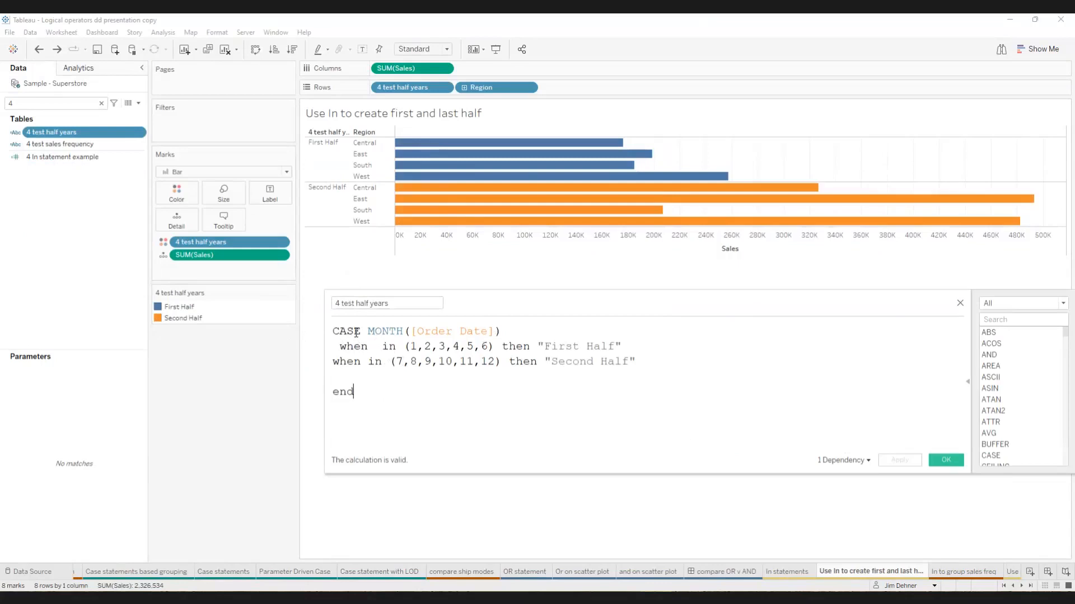
Step: Examine the in (1,2,3,4,5,6) condition for First Half and close the calculation unchanged
click(378, 348)
drag(383, 347, 495, 347)
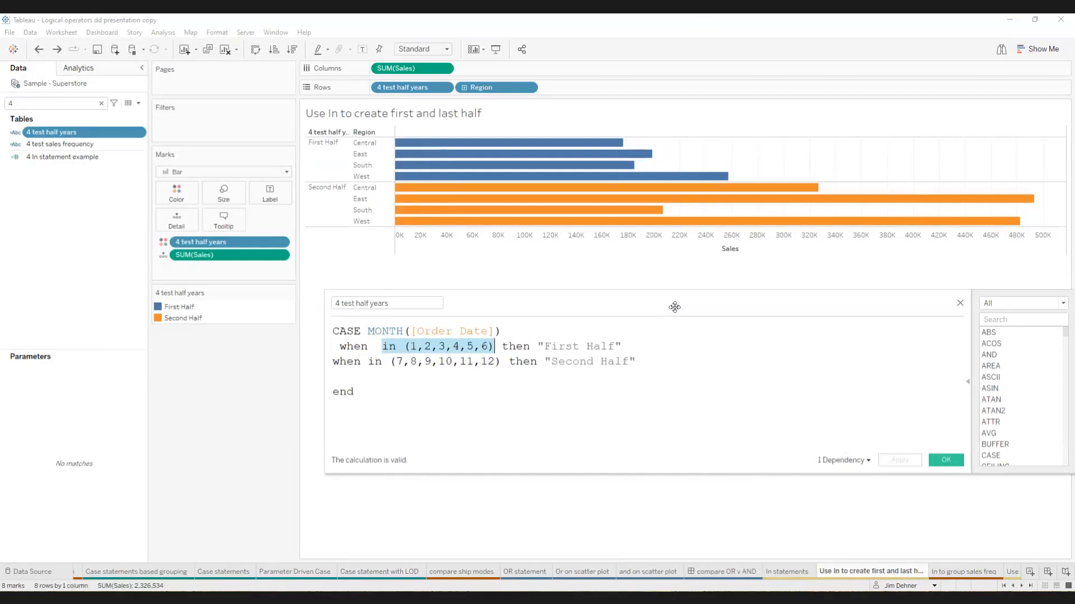
drag(675, 307, 674, 307)
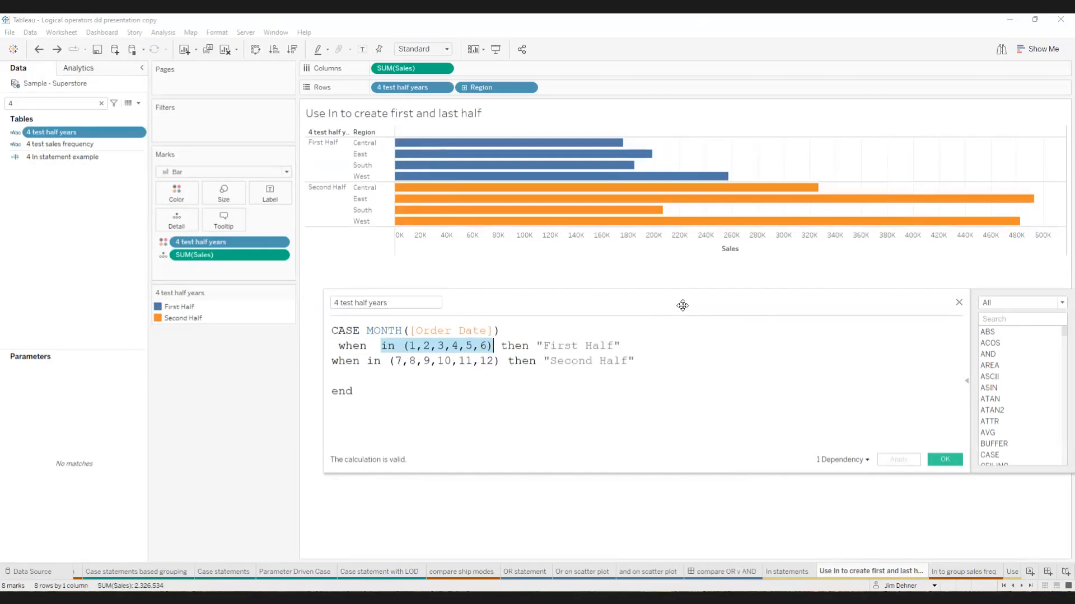
click(959, 304)
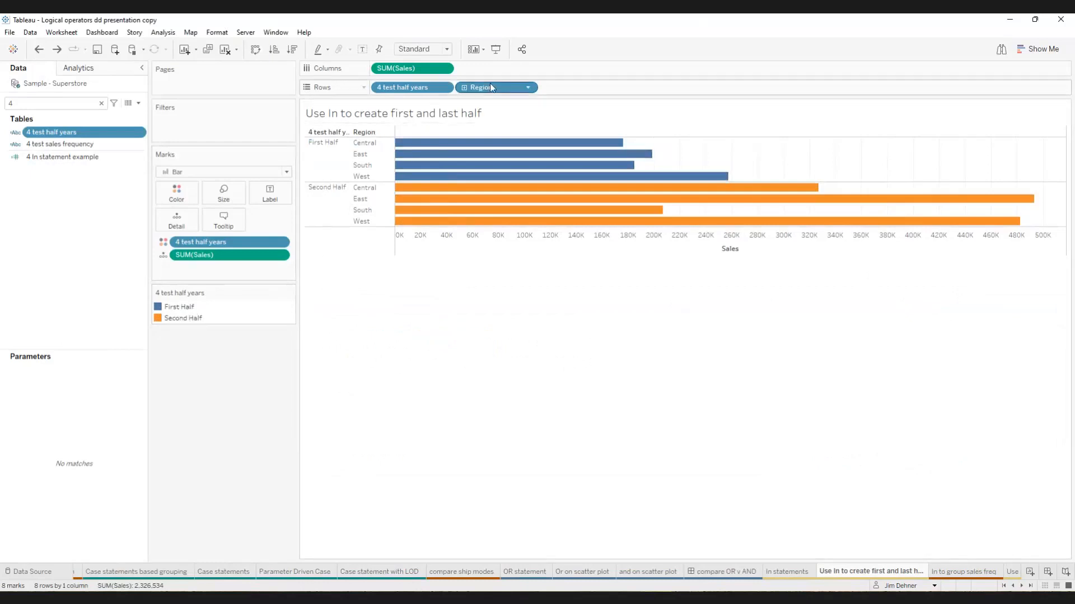
Step: Remove Region from the Rows shelf so sales are split only by 4 test half years
drag(492, 87, 250, 404)
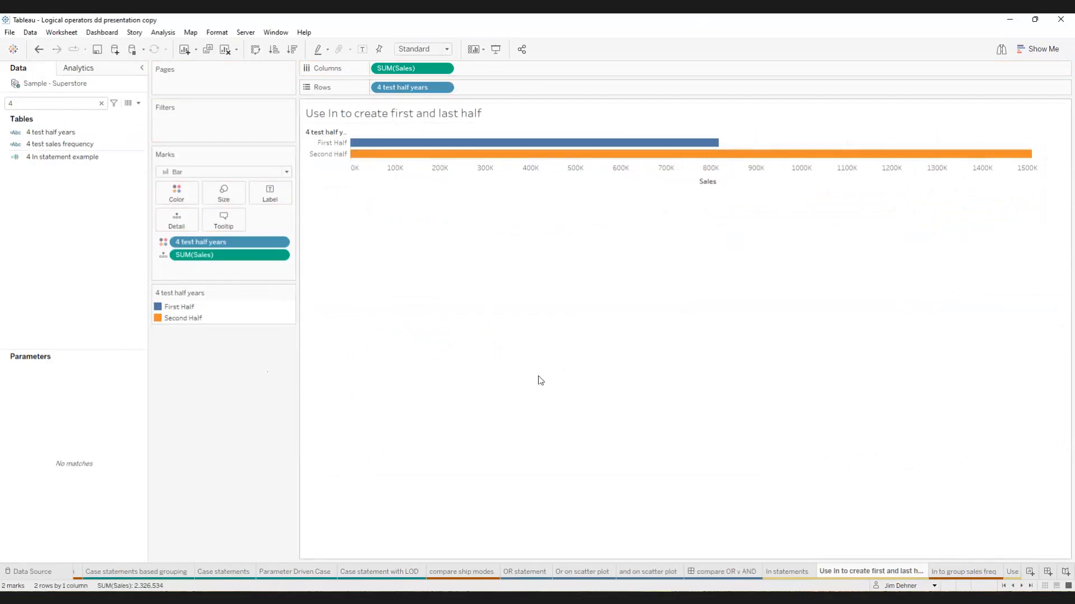
Step: Switch to the Use NOT and top N set sheet and filter the data fields by 7
click(1022, 586)
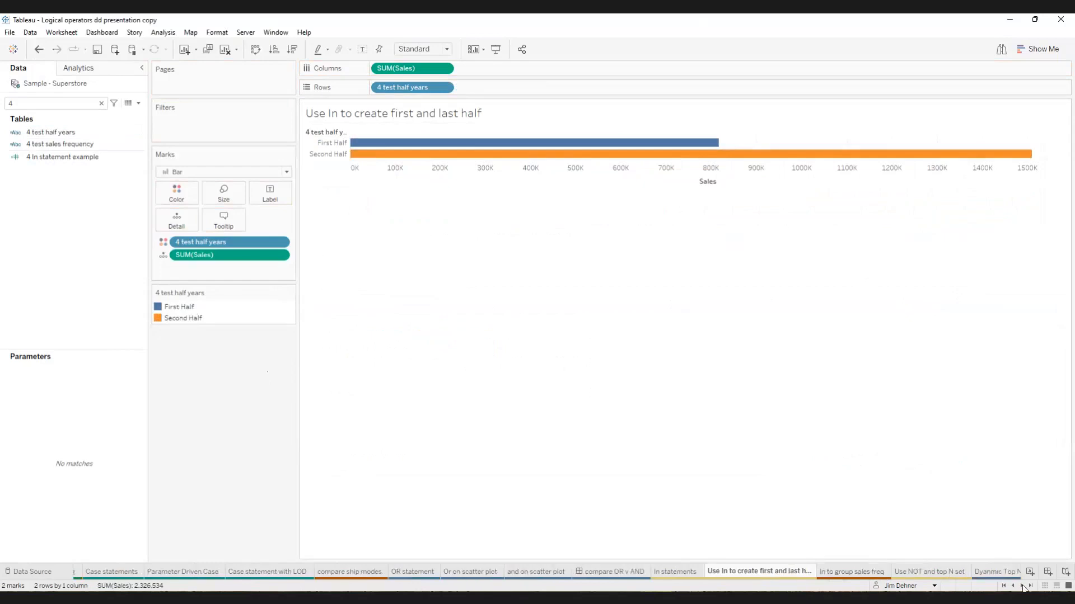
click(916, 573)
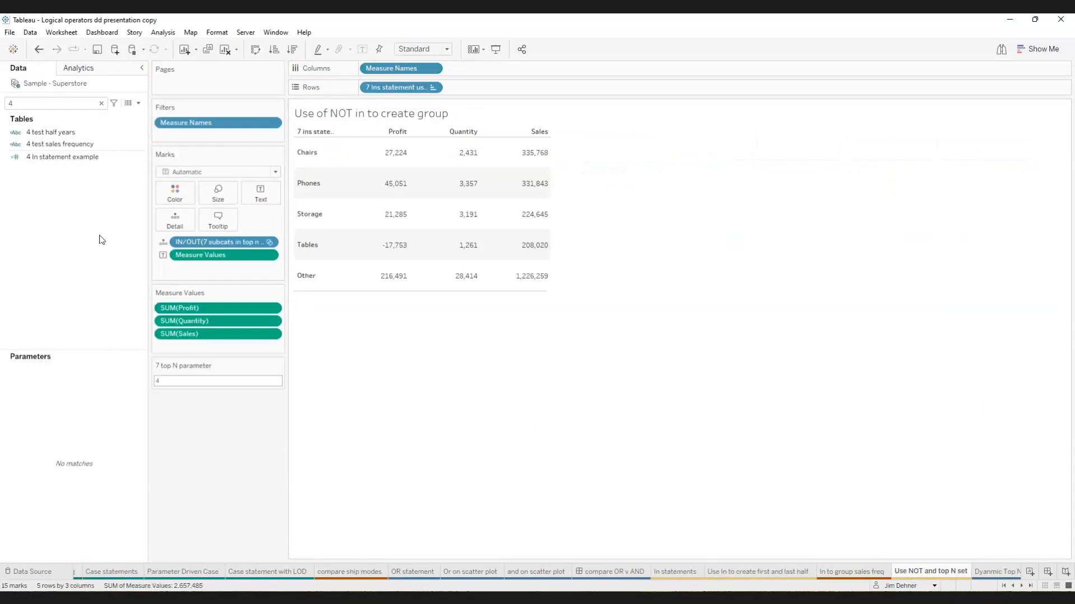
click(180, 381)
text(7)
click(18, 101)
text(4)
key(BackSpace)
text(7)
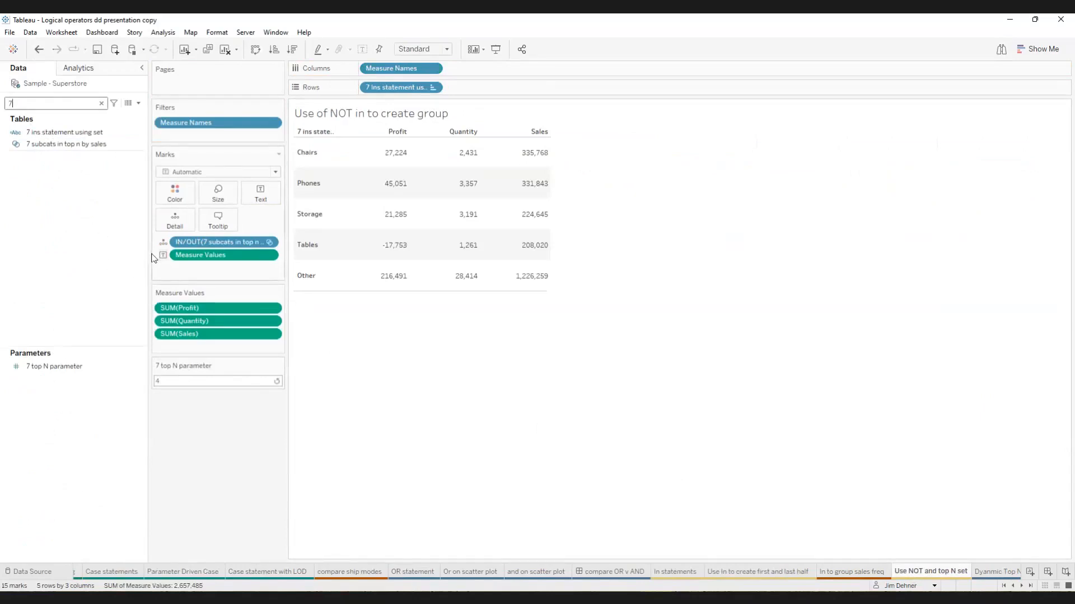
Step: Review the data type, current value and allowable values of the 7 top N parameter, and close its settings unchanged
click(54, 369)
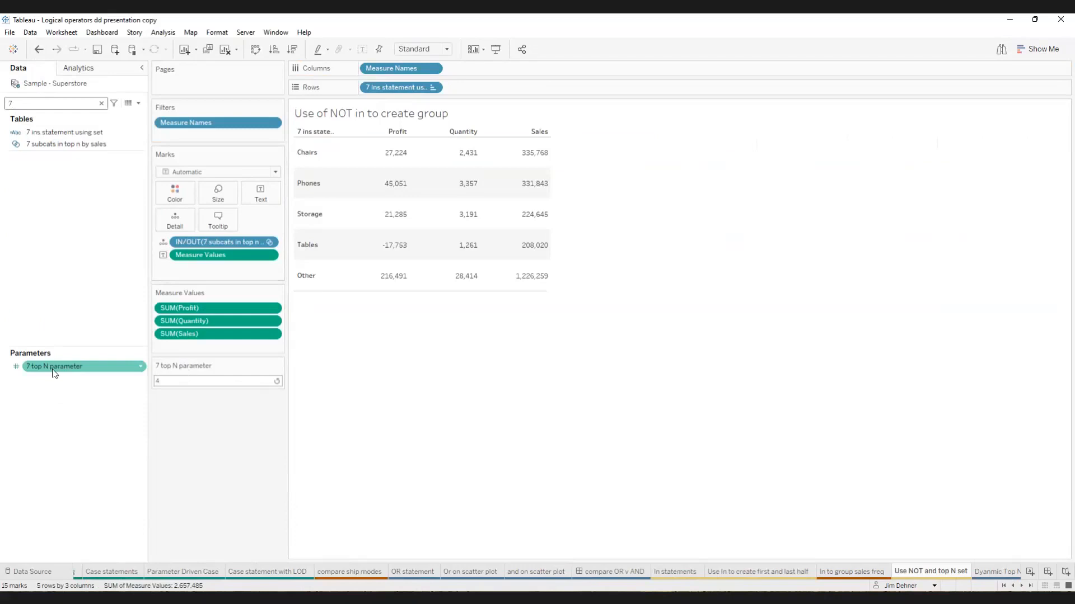
right_click(53, 370)
click(82, 438)
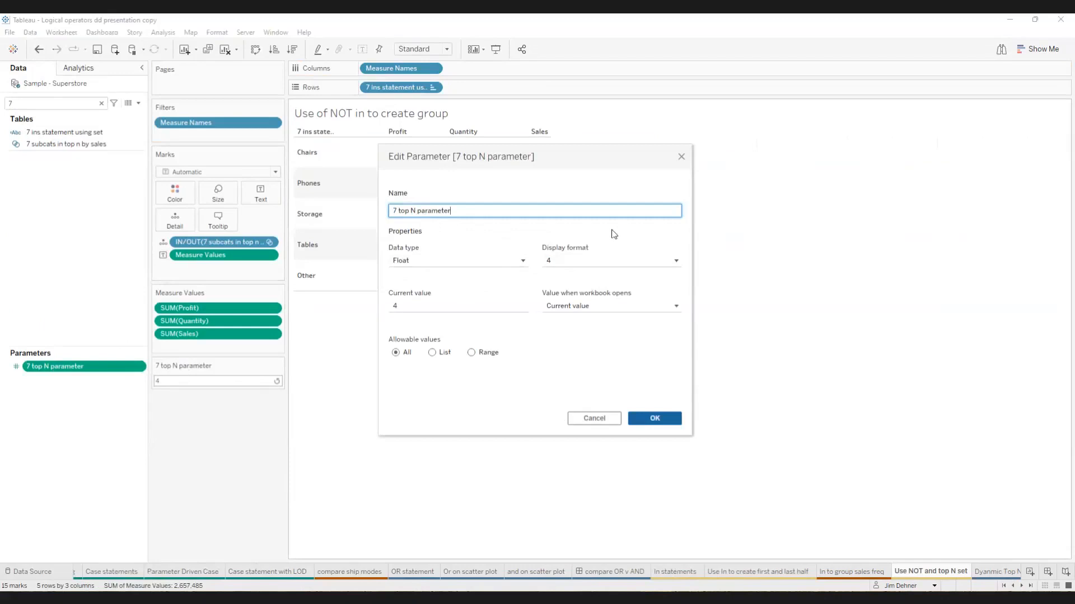
click(682, 157)
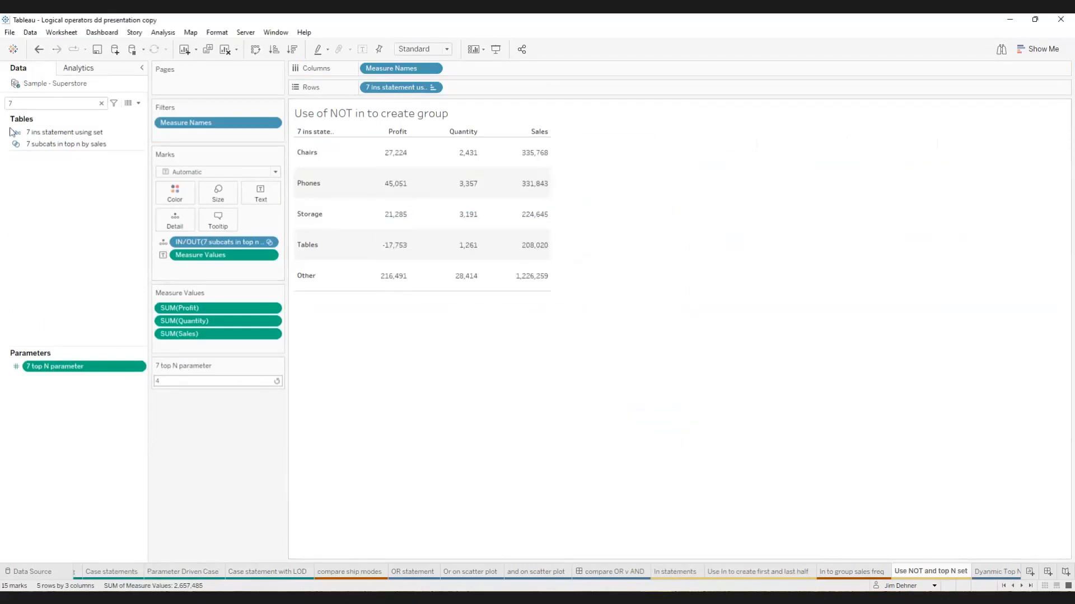
Step: Review the Top by field definition of the 7 subcats in top n by sales set and close it unchanged
click(38, 144)
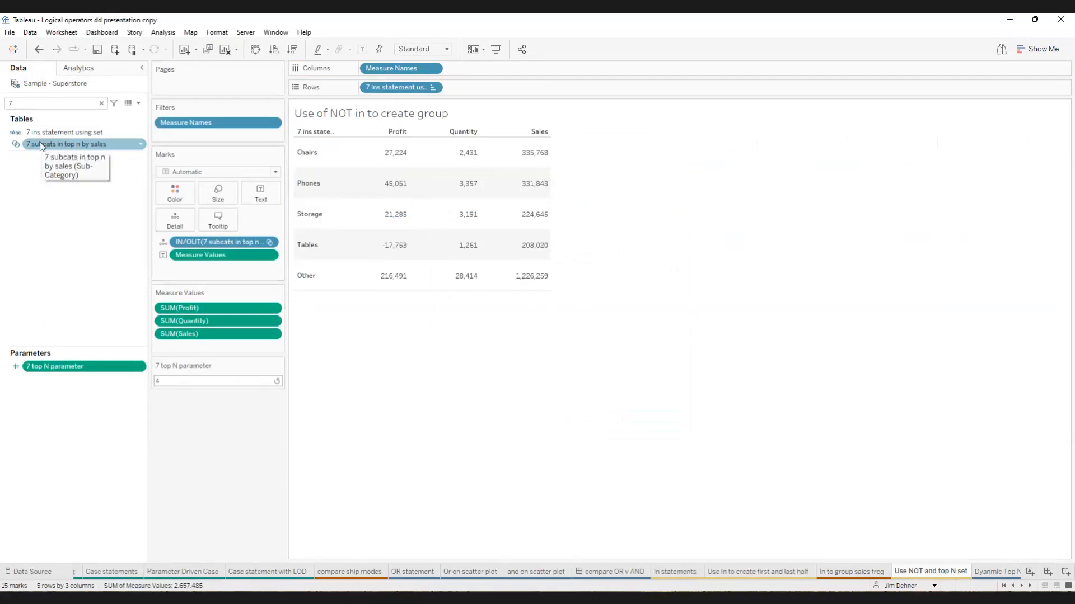
right_click(40, 146)
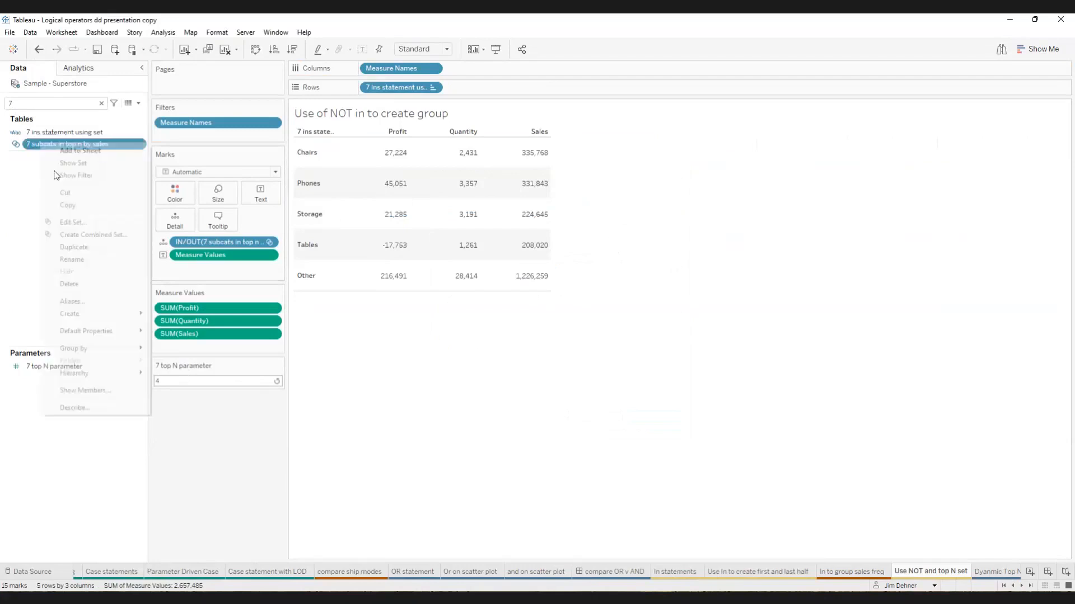
click(70, 222)
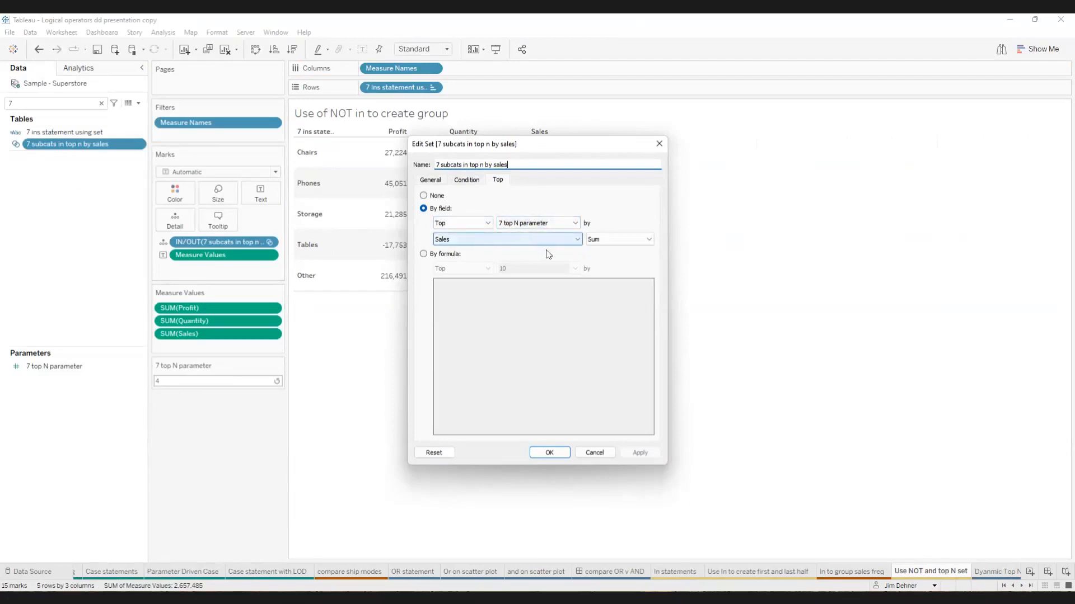
click(660, 144)
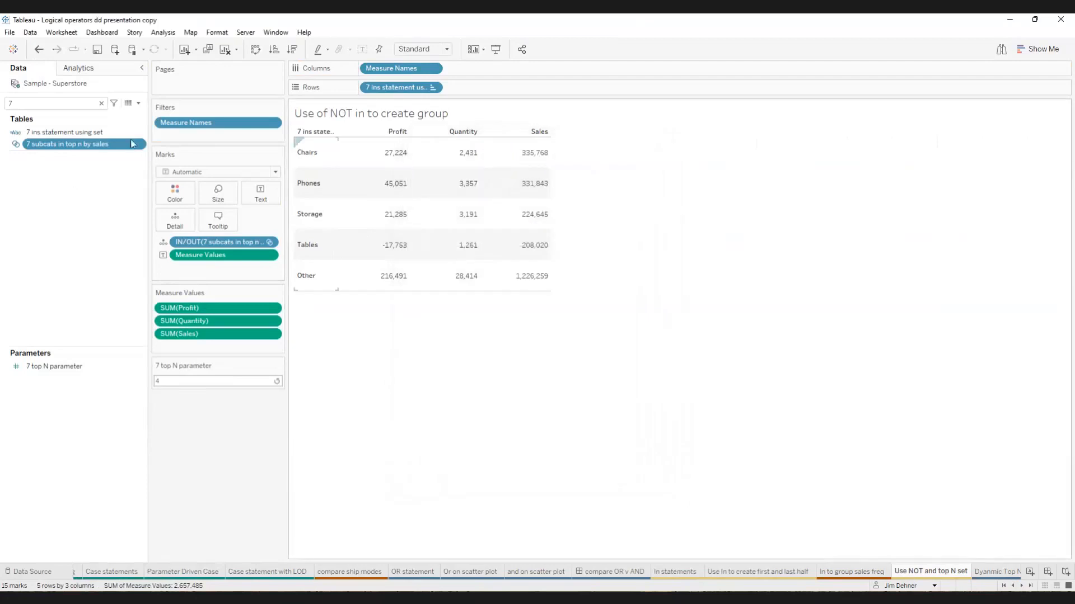
Step: Examine the Not IN condition of the 7 ins statement using set calculation in enlarged text and close it unchanged
right_click(51, 132)
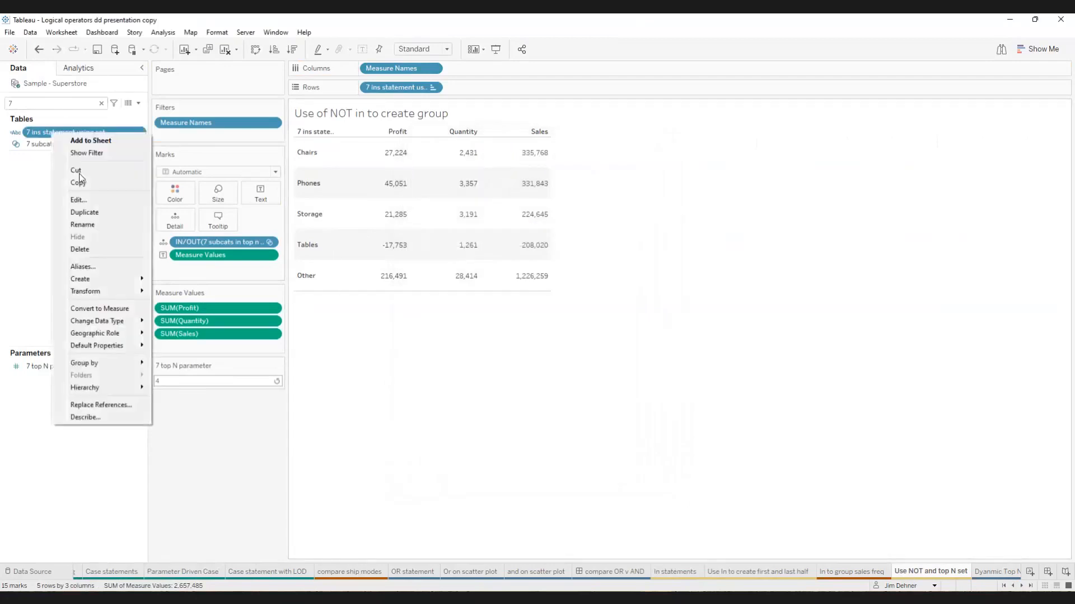
click(73, 202)
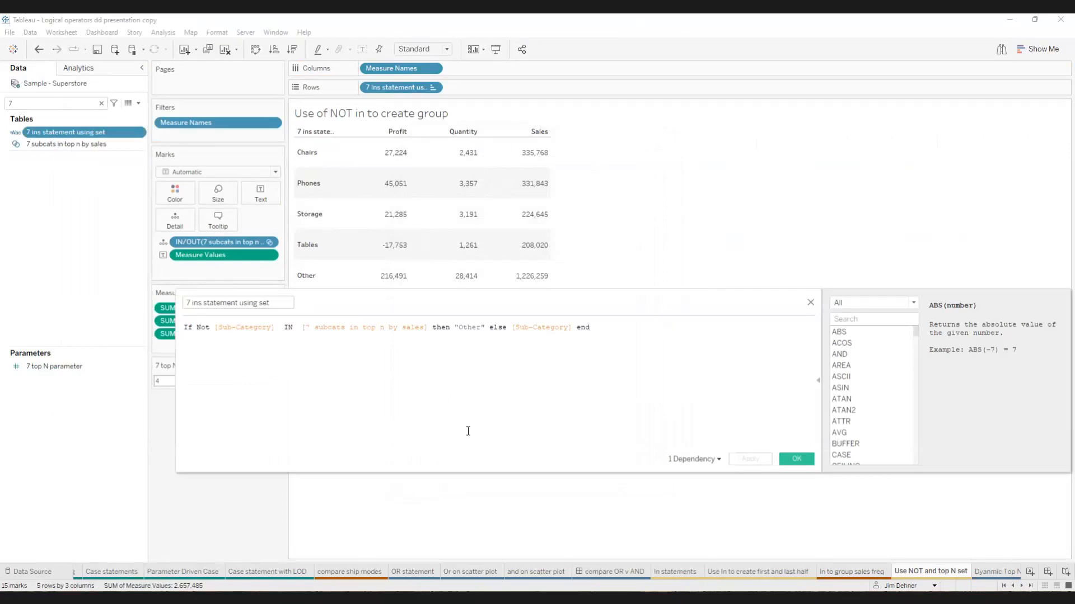
ctrl+scroll(602, 416, up, 2)
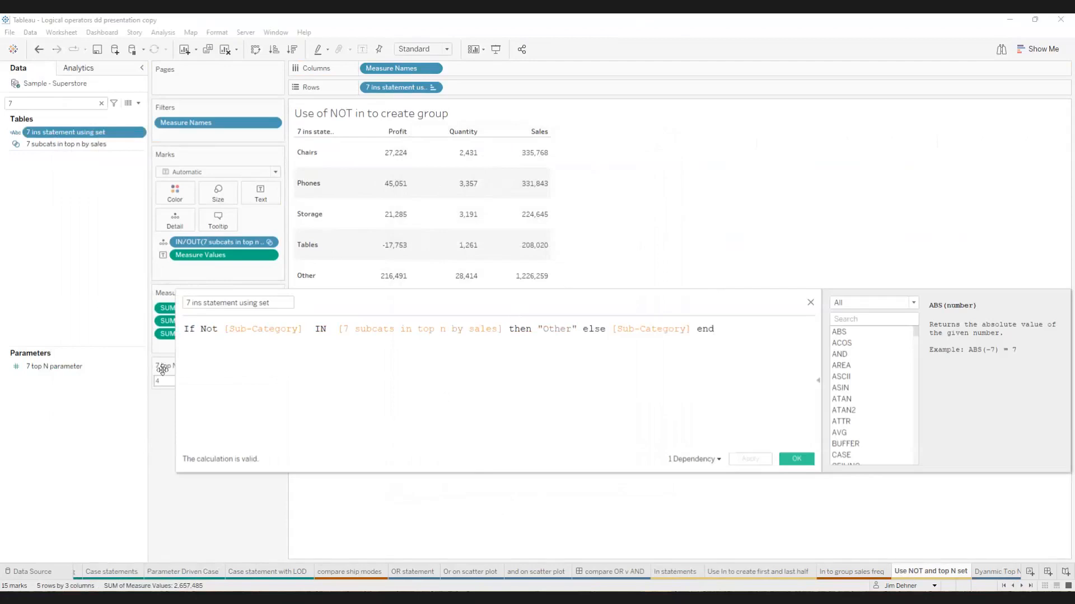
drag(199, 330, 219, 330)
drag(407, 306, 490, 322)
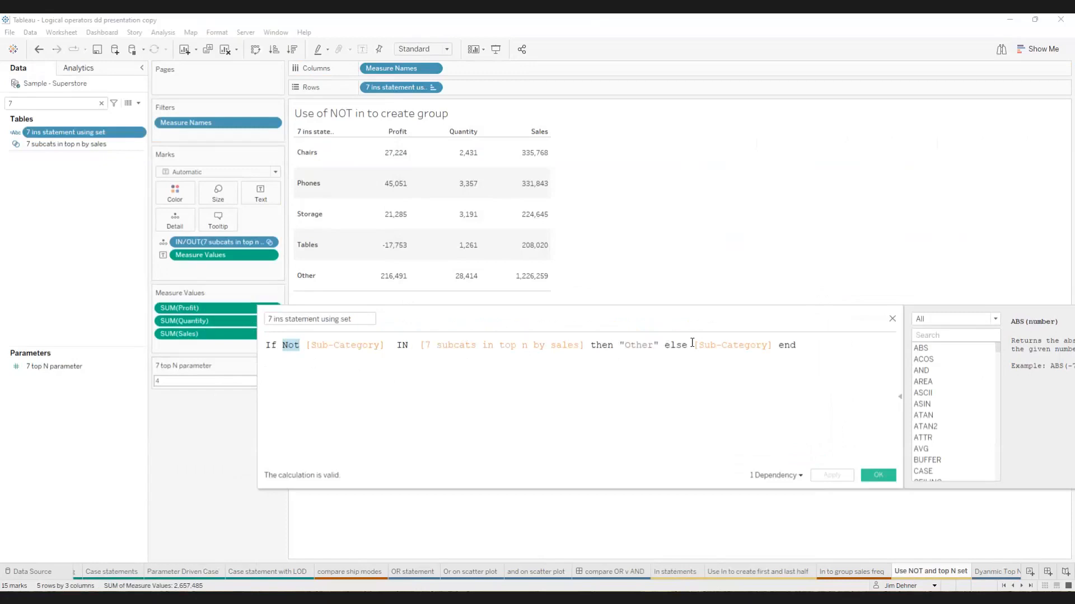
click(893, 320)
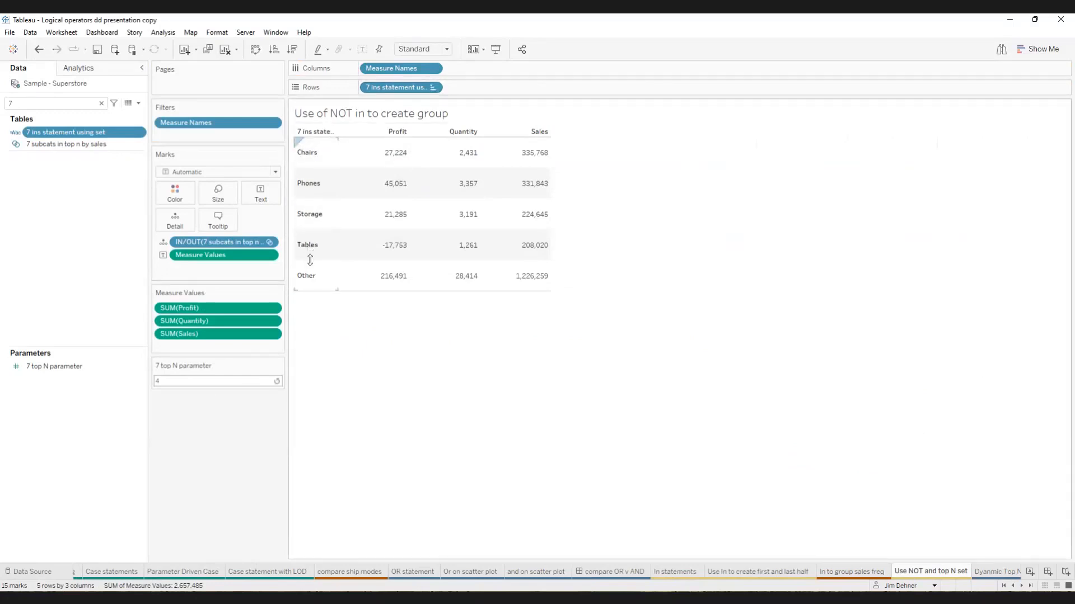
Step: Set the 7 top N parameter to 2
click(223, 382)
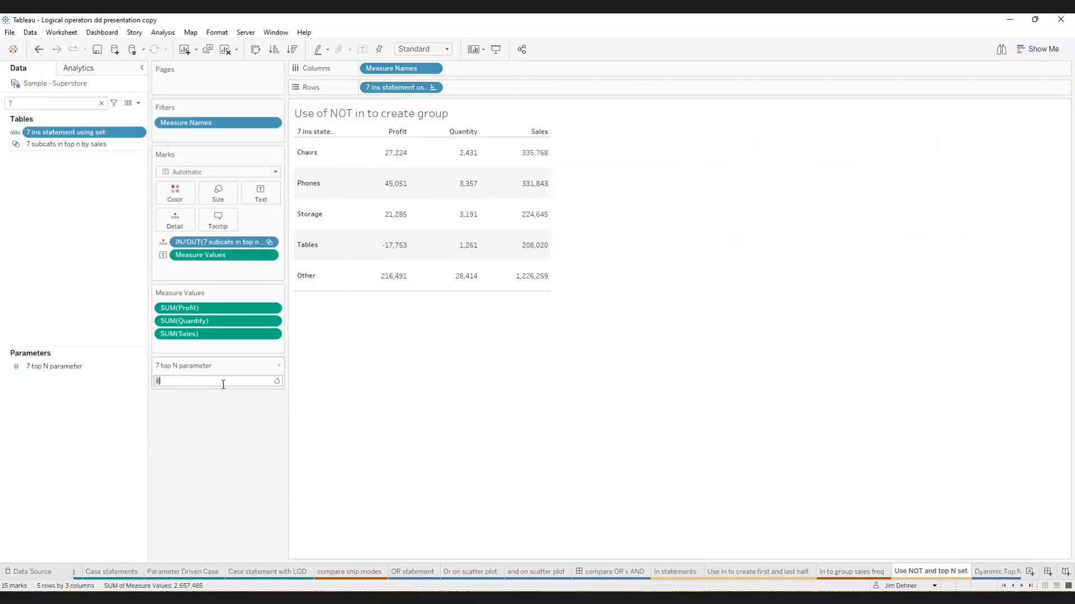
text(2)
key(Return)
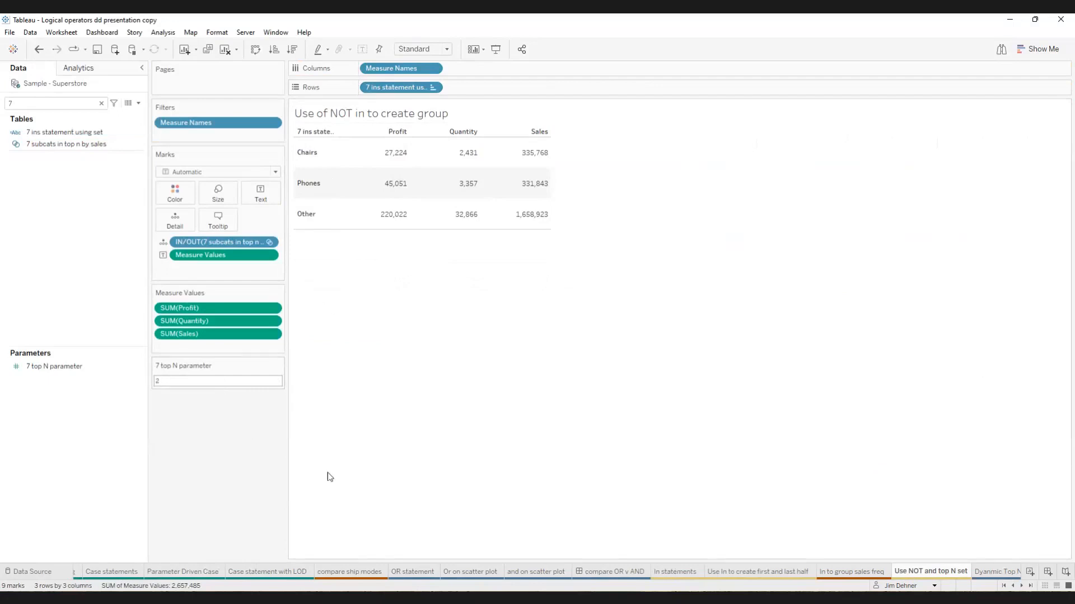
Step: Switch to the Dyanmic Top N and Other sheet, filter the data fields by 8, and widen the field list to fit the full names
click(1022, 586)
click(1022, 586)
click(1022, 586)
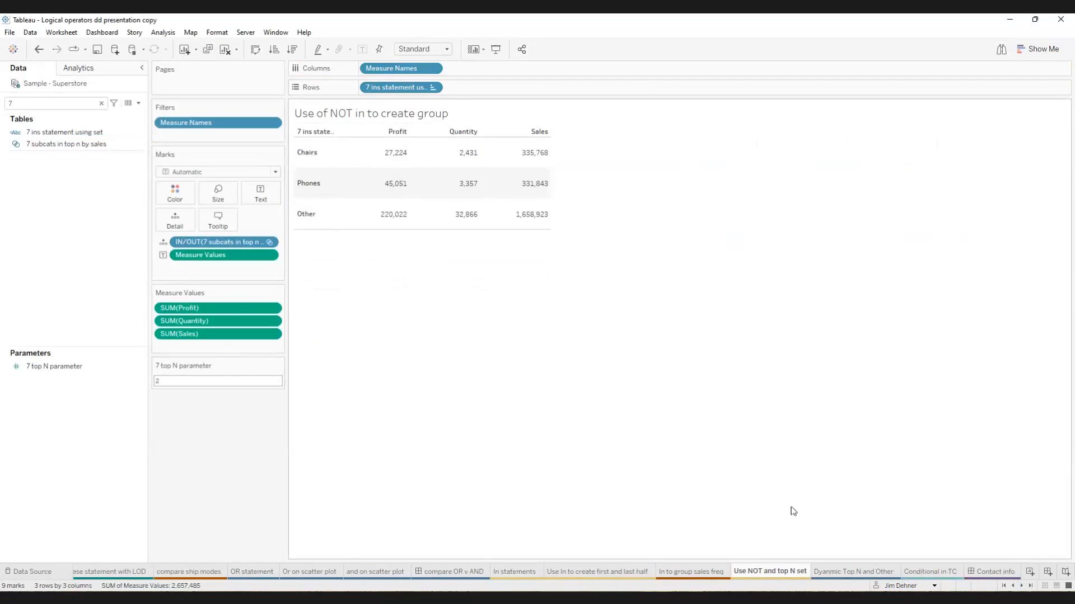
click(834, 572)
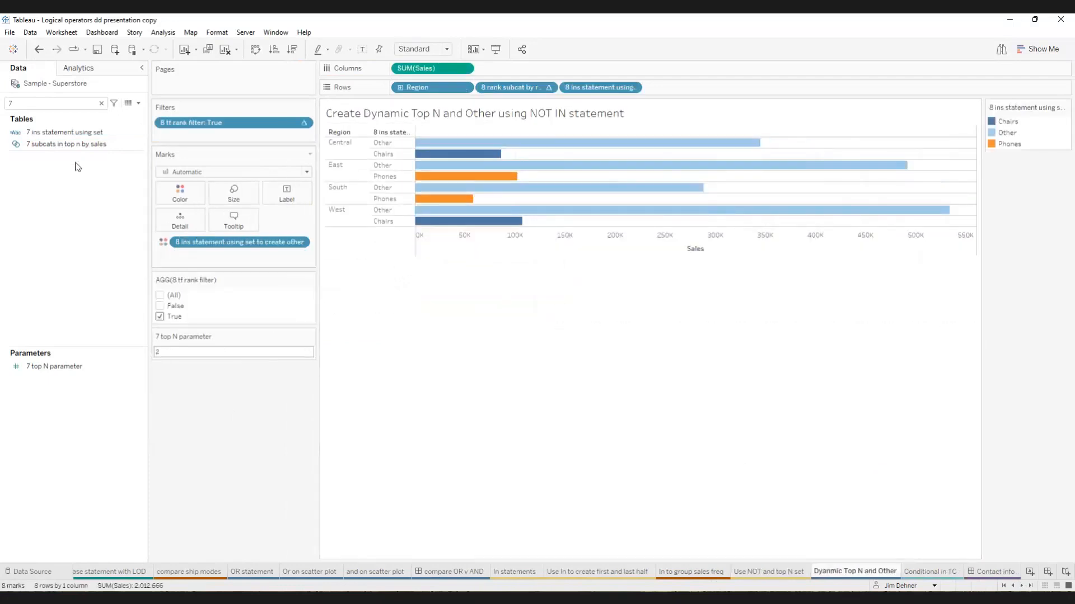
click(25, 105)
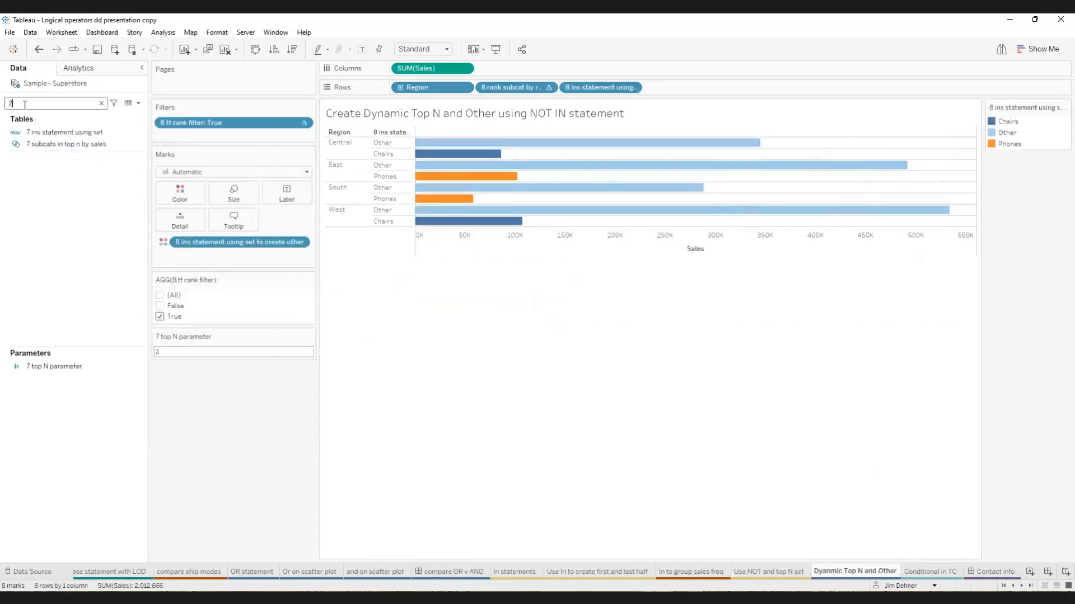
key(BackSpace)
text(8)
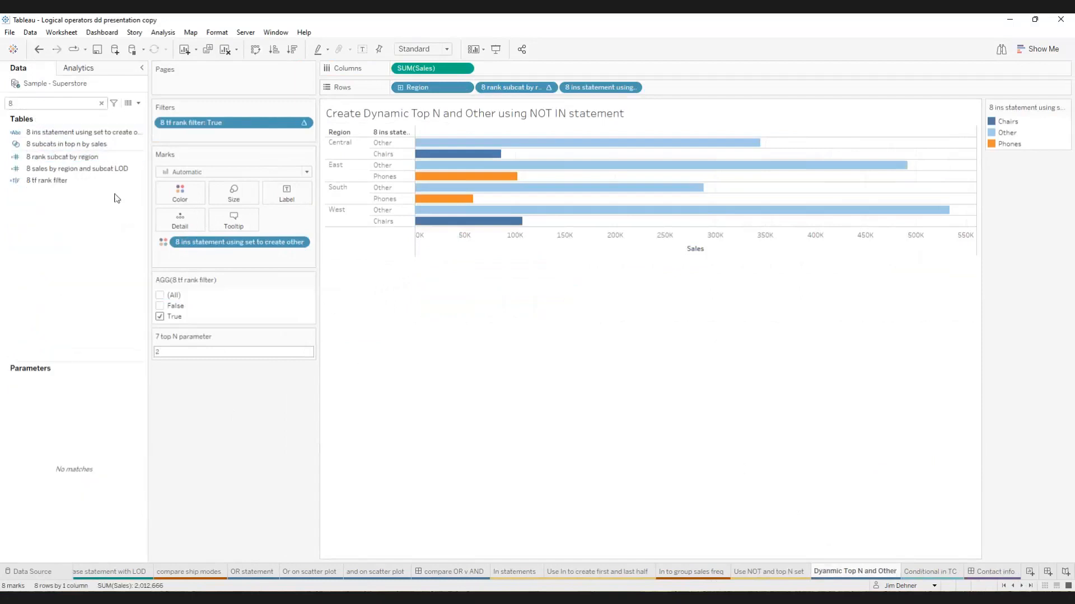
drag(146, 192, 180, 193)
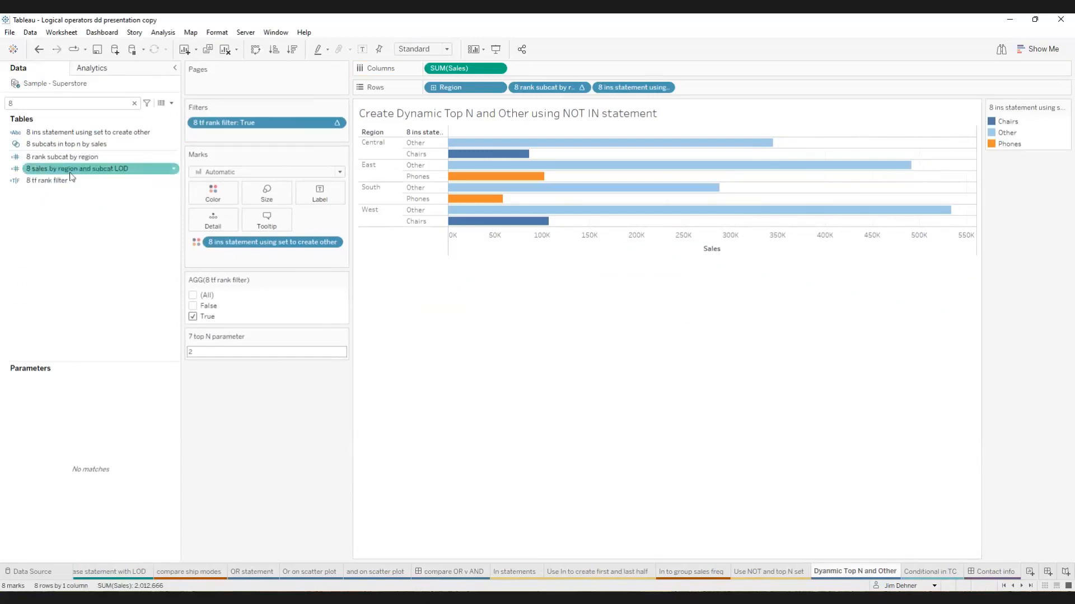
Step: Review the FIXED formula of the 8 sales by region and subcat LOD calculation in enlarged text and close it unchanged
click(98, 170)
right_click(98, 171)
click(118, 237)
scroll(434, 451, up, 5)
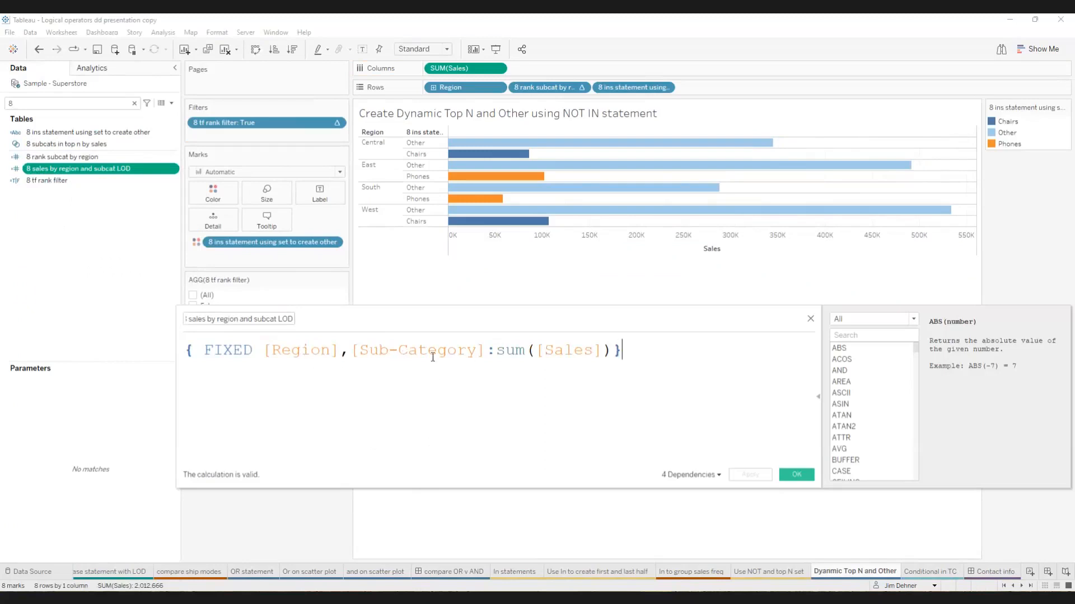
click(810, 320)
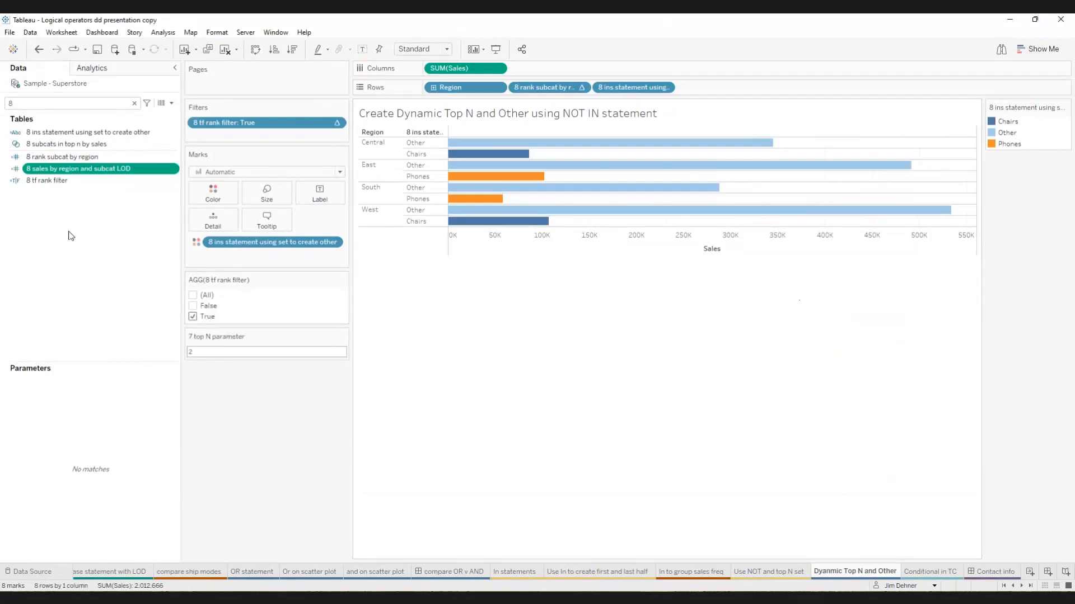
Step: Review the RANK_UNIQUE formula of the 8 rank subcat by region calculation in enlarged text and close it unchanged
right_click(58, 159)
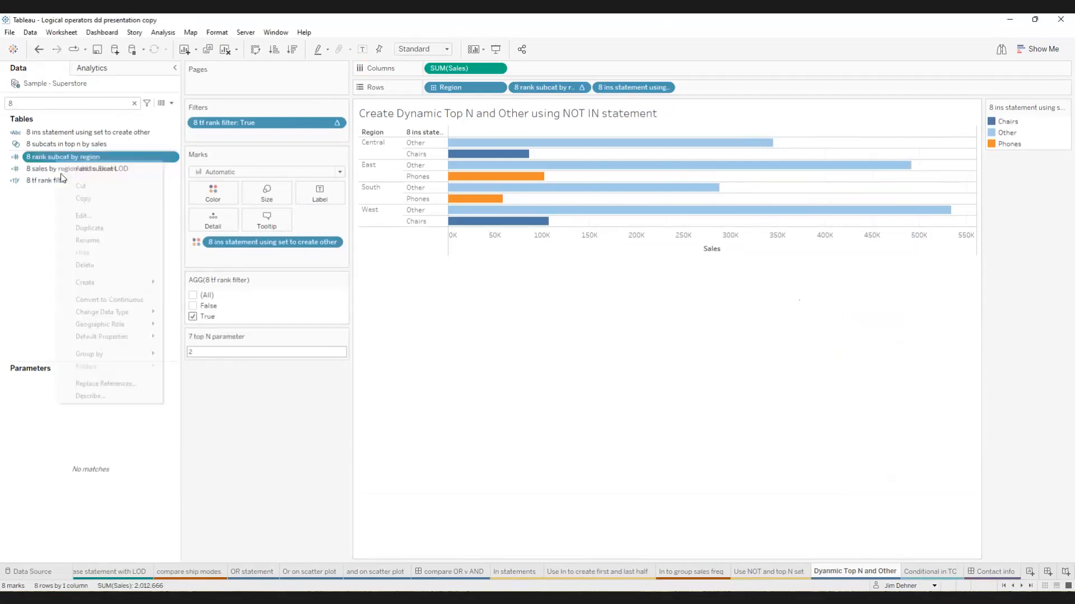
click(82, 217)
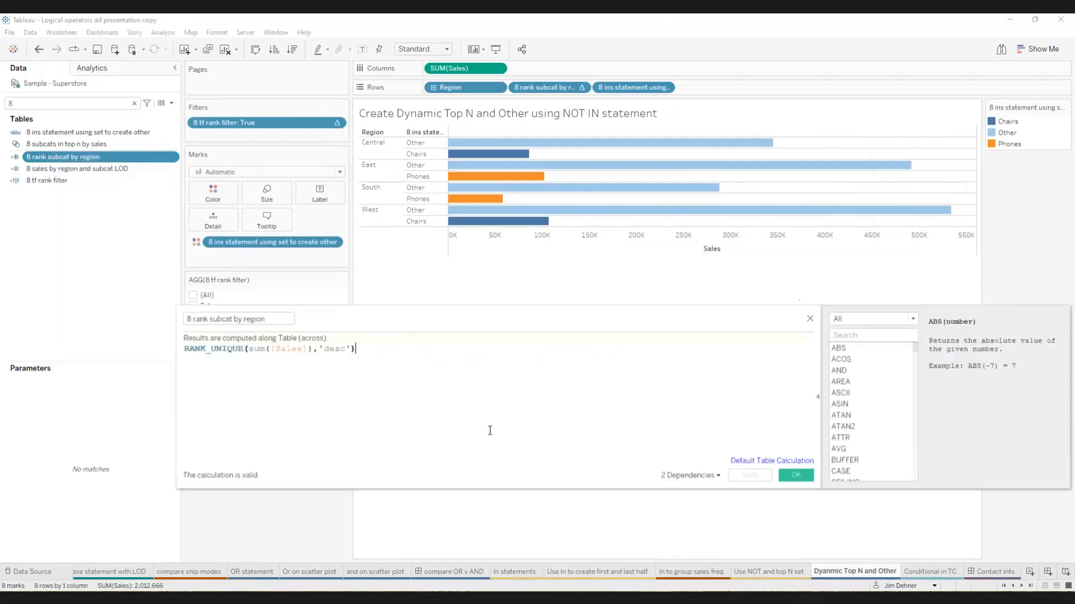
scroll(491, 428, up, 3)
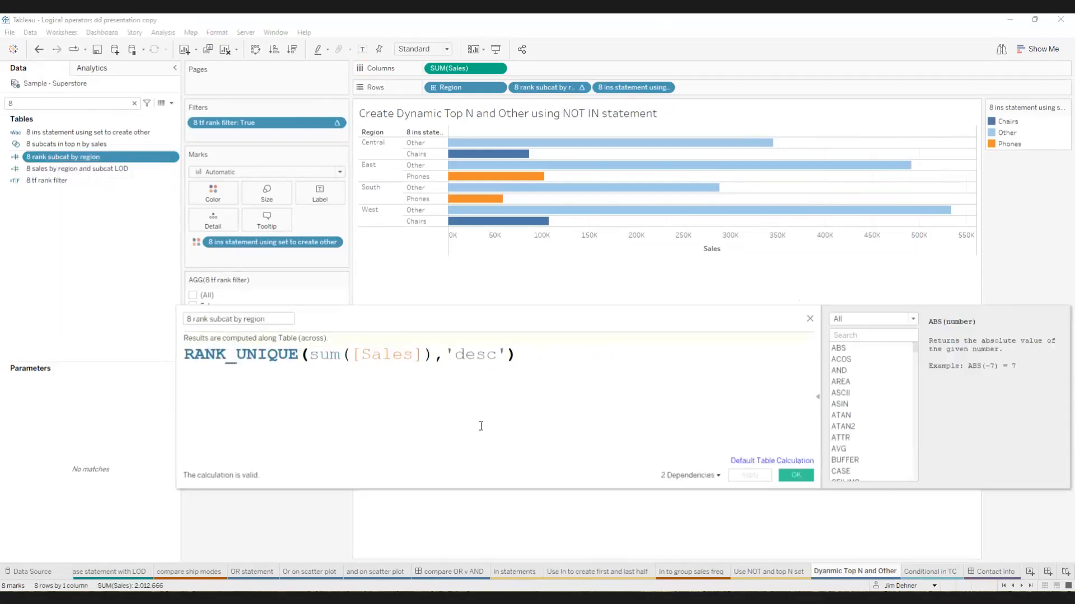
click(809, 318)
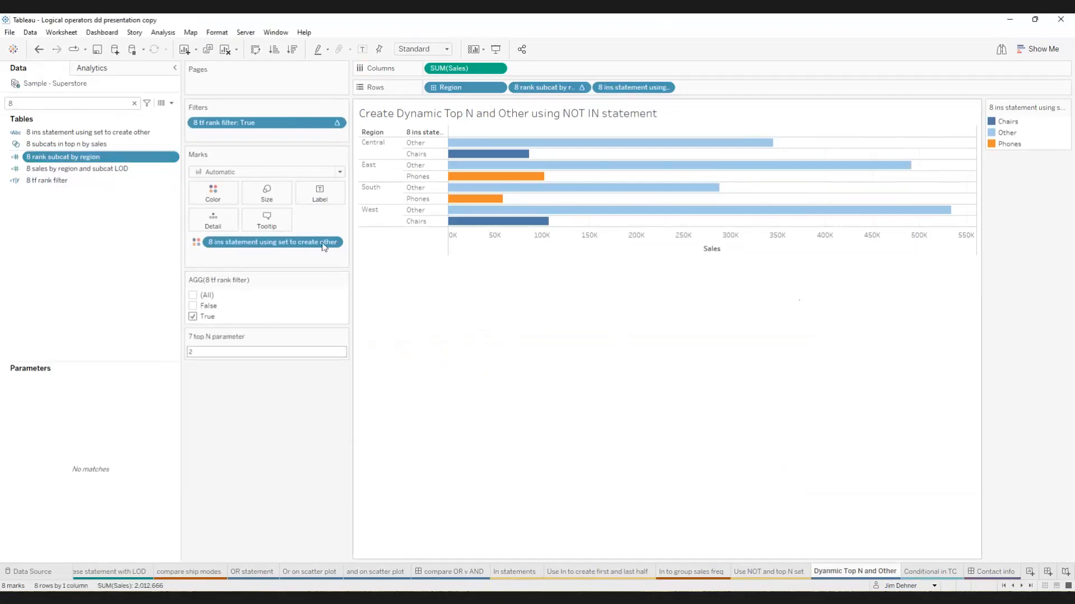
Step: Review the Top by field definition of the 8 subcats in top n by sales set and close it unchanged
right_click(81, 147)
click(107, 226)
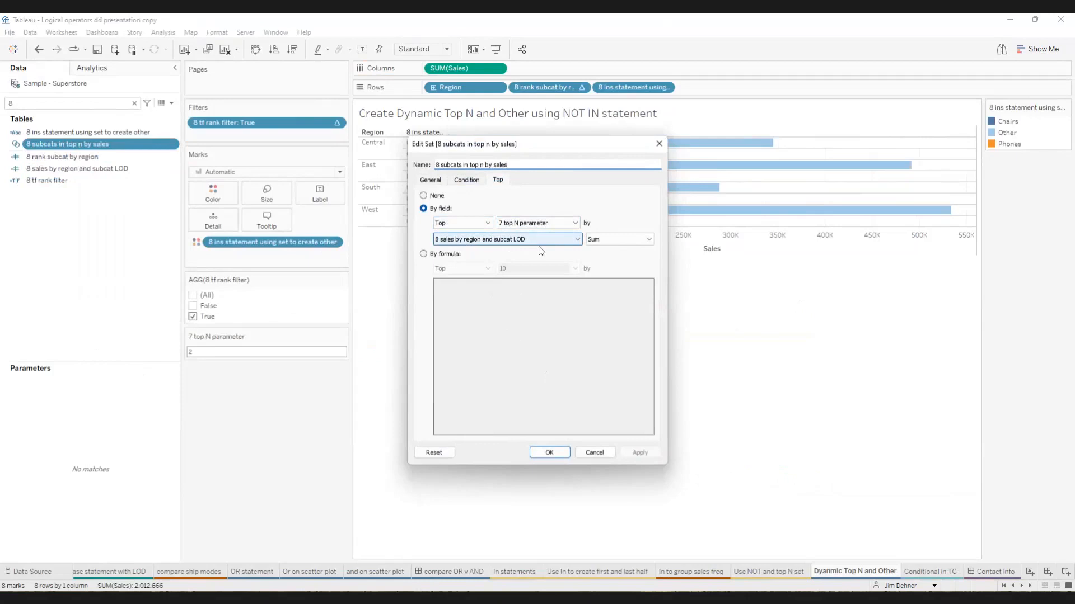
click(659, 145)
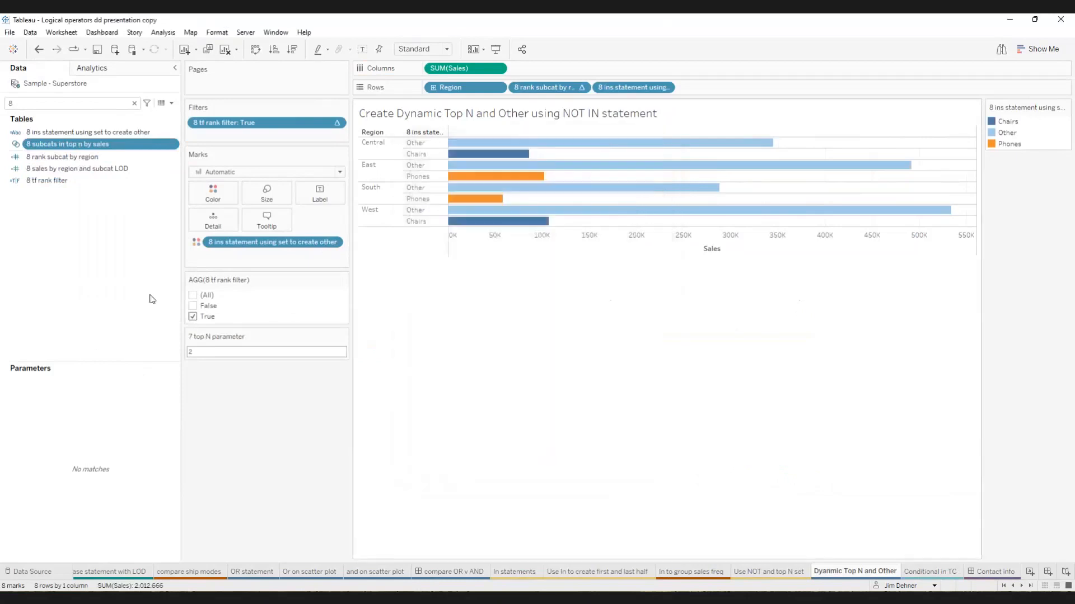
Step: Examine the Not IN condition of the 8 ins statement using set to create other calculation in a widened editor and close it unchanged
right_click(55, 134)
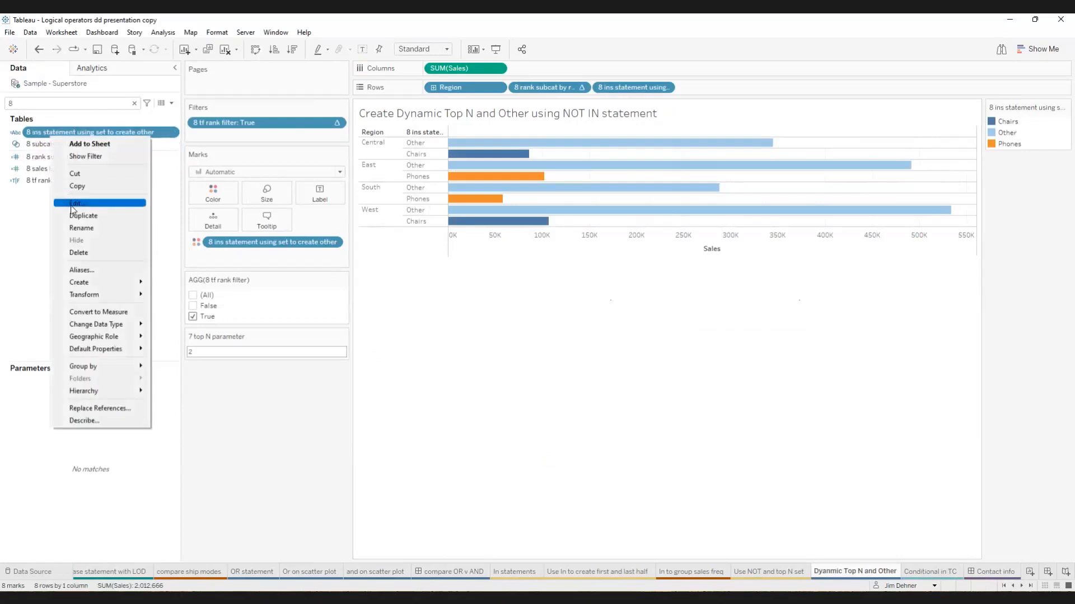
click(71, 203)
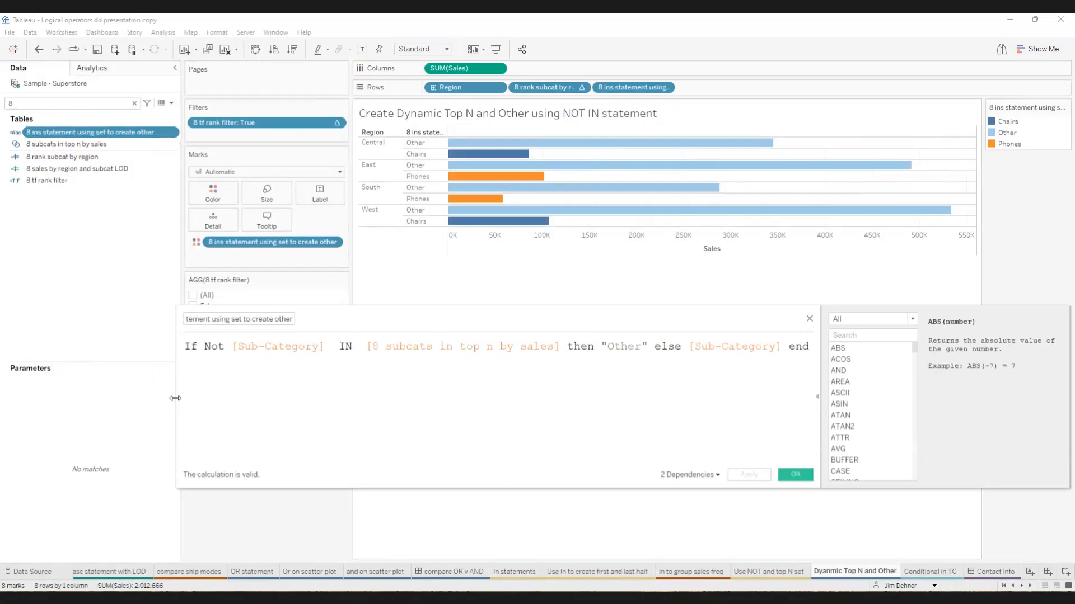
drag(175, 398, 72, 398)
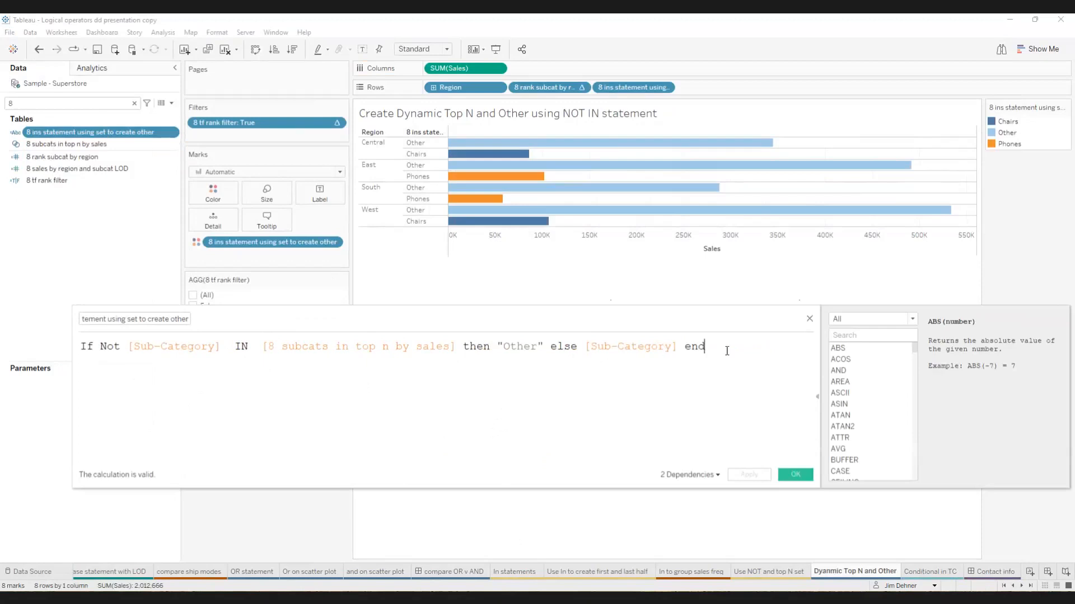
click(810, 319)
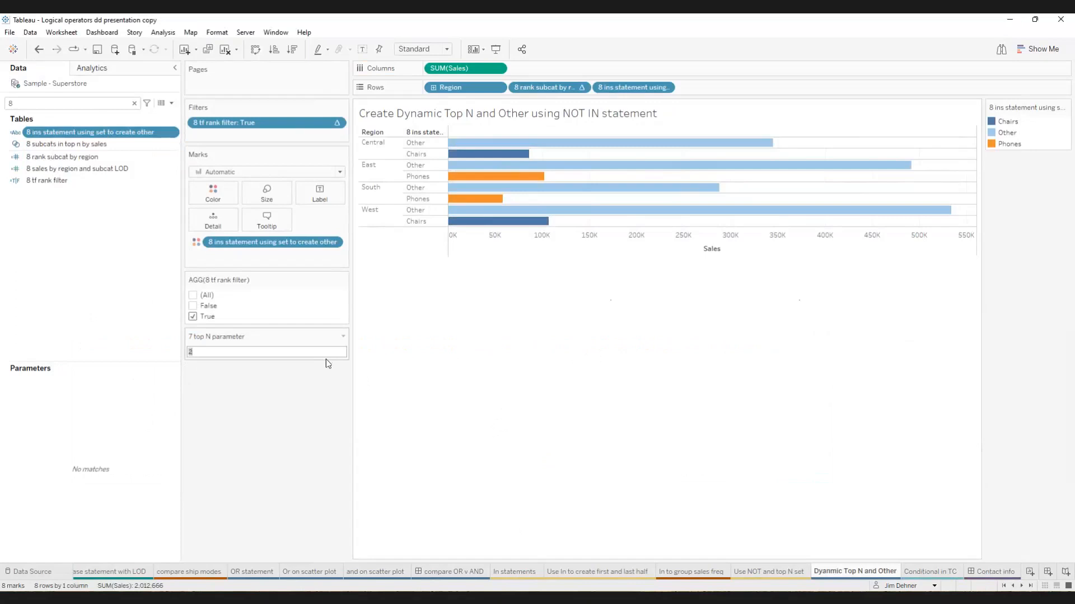
Step: Set the 7 top N parameter on the Dyanmic Top N and Other sheet to 4
key(Return)
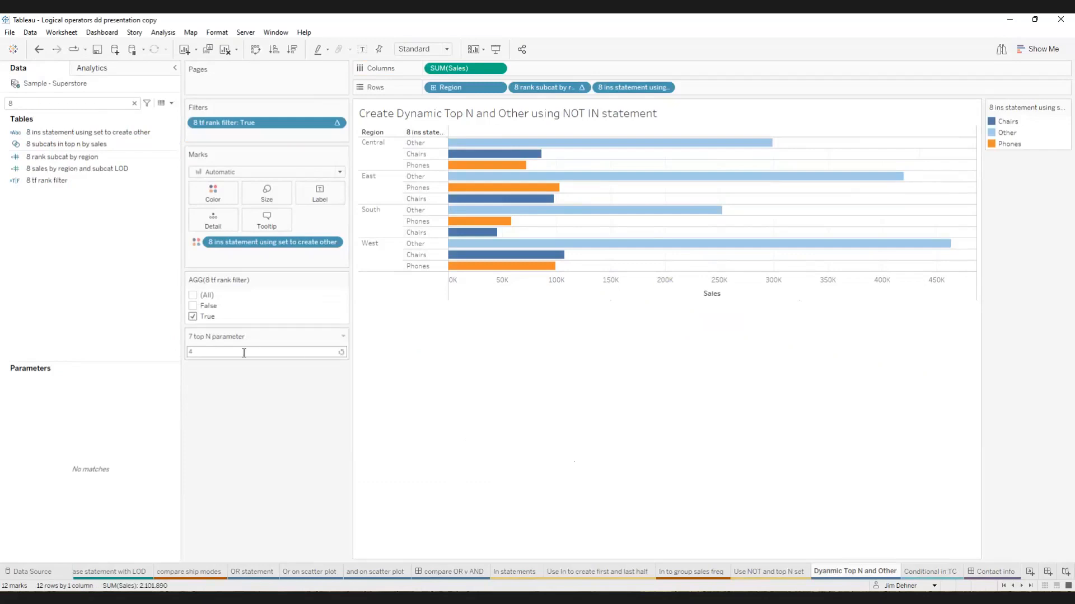
key(Return)
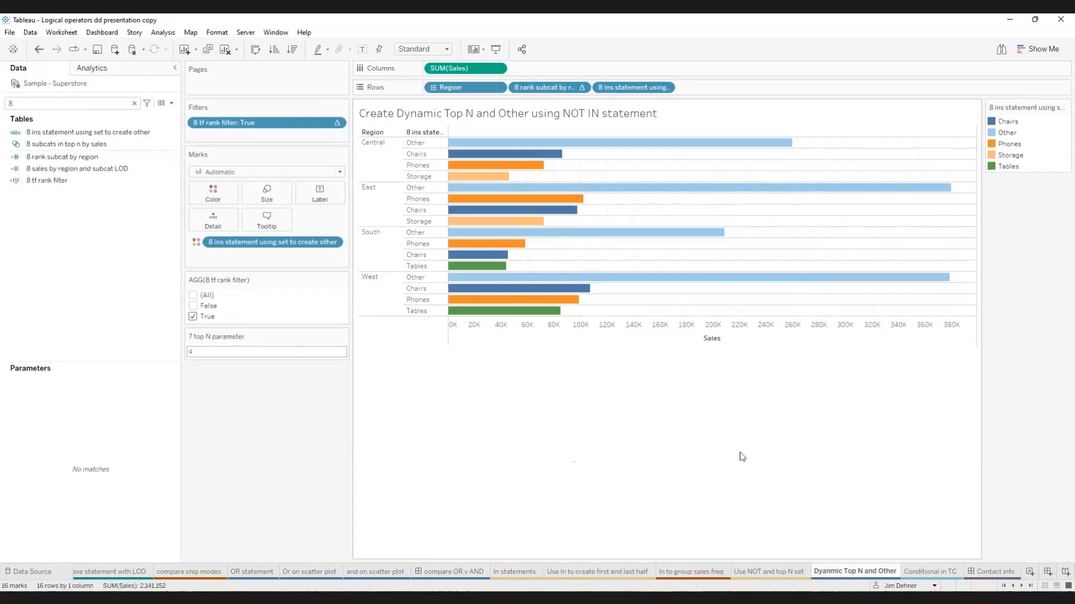
Step: Switch to the Conditional in TC sheet and filter the data fields by 9
click(924, 571)
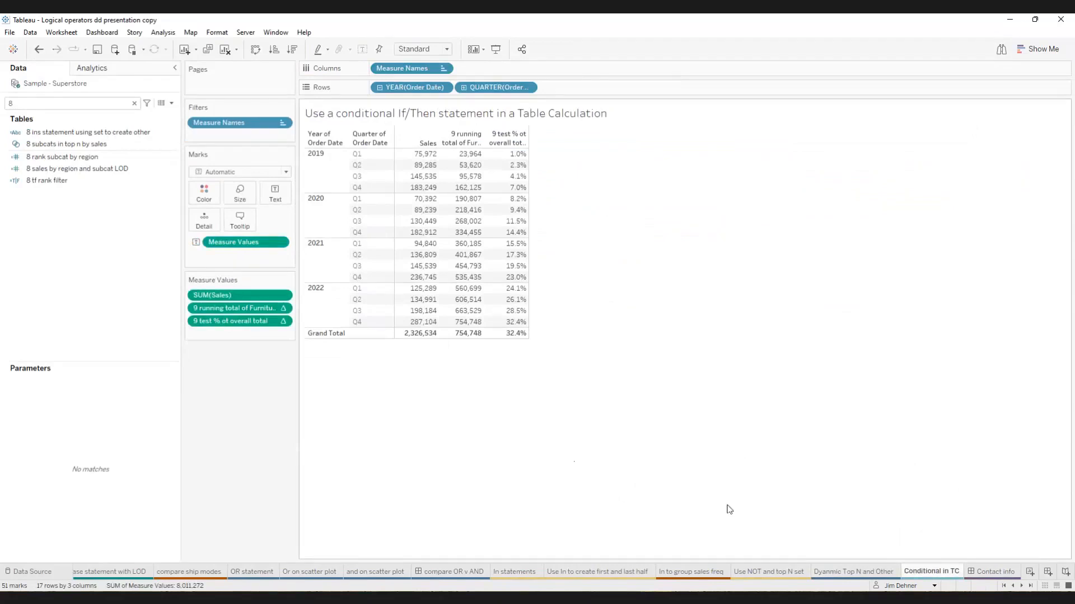
click(19, 105)
double_click(22, 107)
text(9)
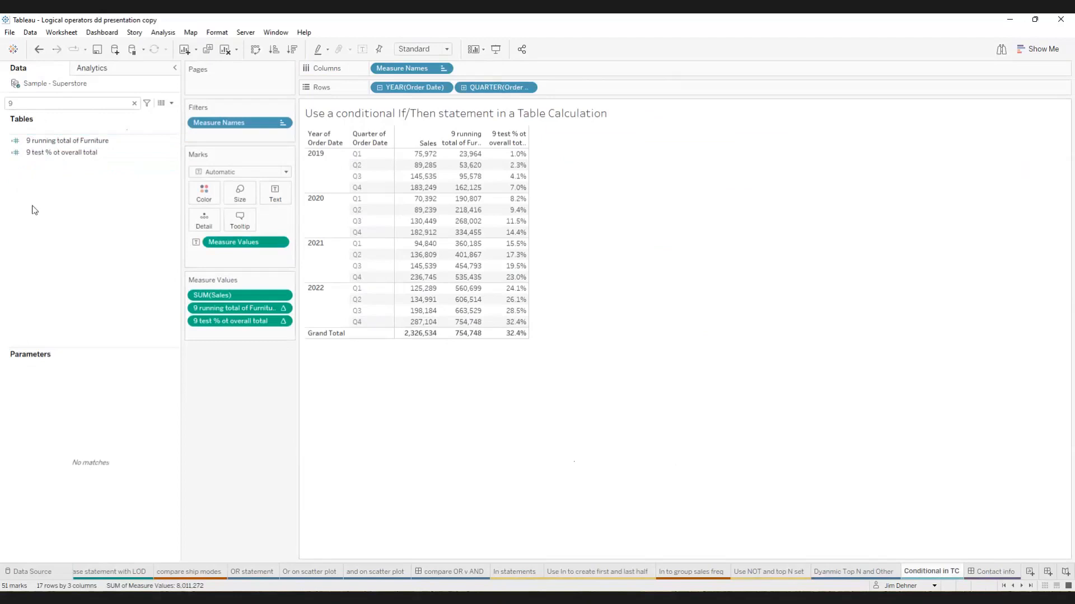
Step: Examine the Furniture condition, inner sum and Window_sum in the 9 running total of Furniture calculation, and close it unchanged
right_click(72, 143)
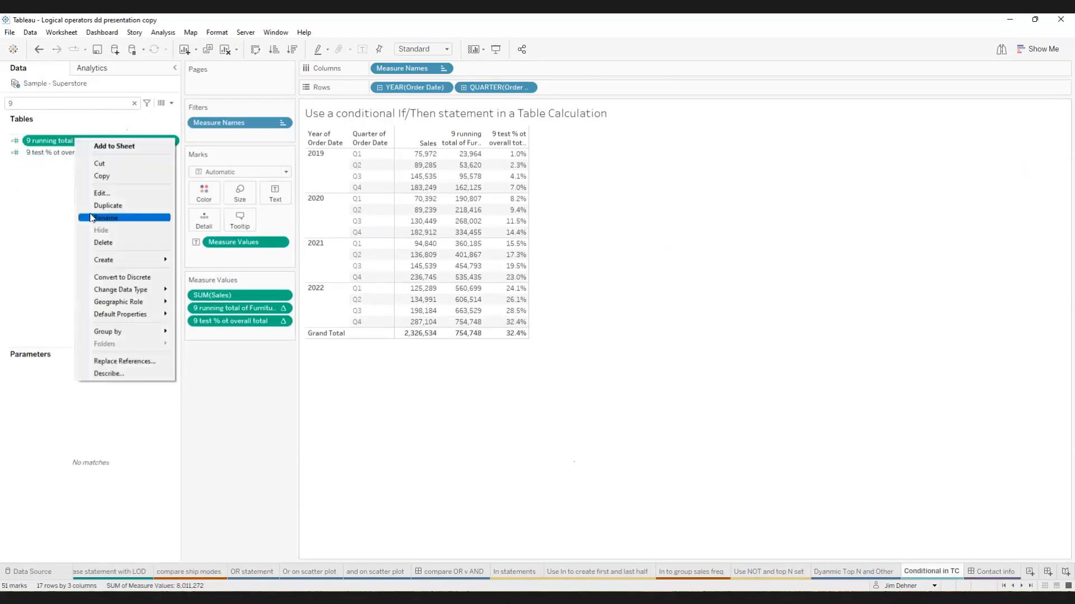
click(105, 196)
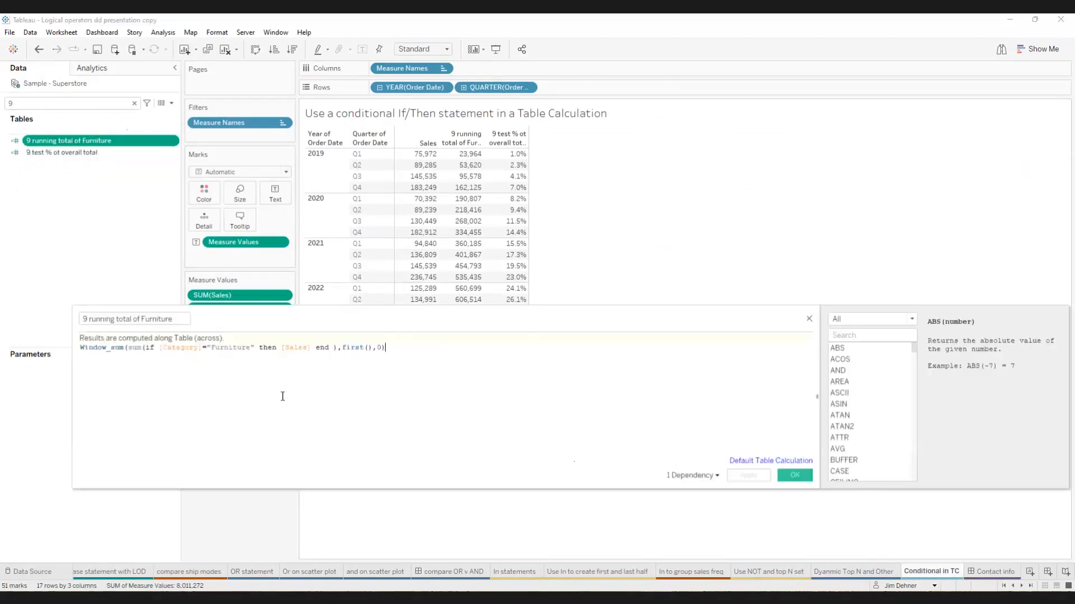
scroll(426, 445, up, 5)
scroll(427, 446, up, 1)
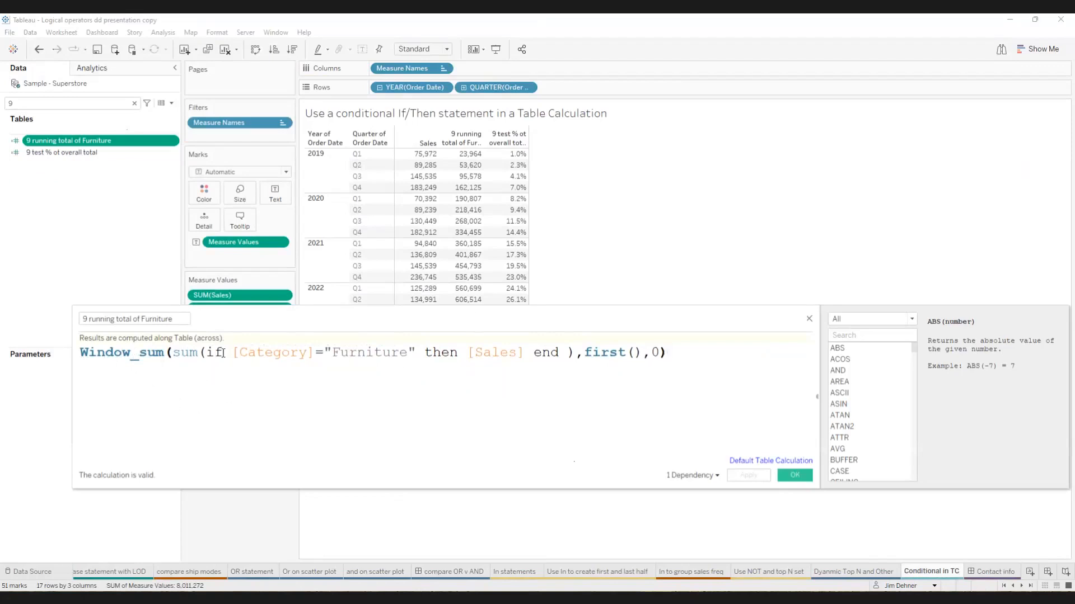
drag(207, 351, 567, 353)
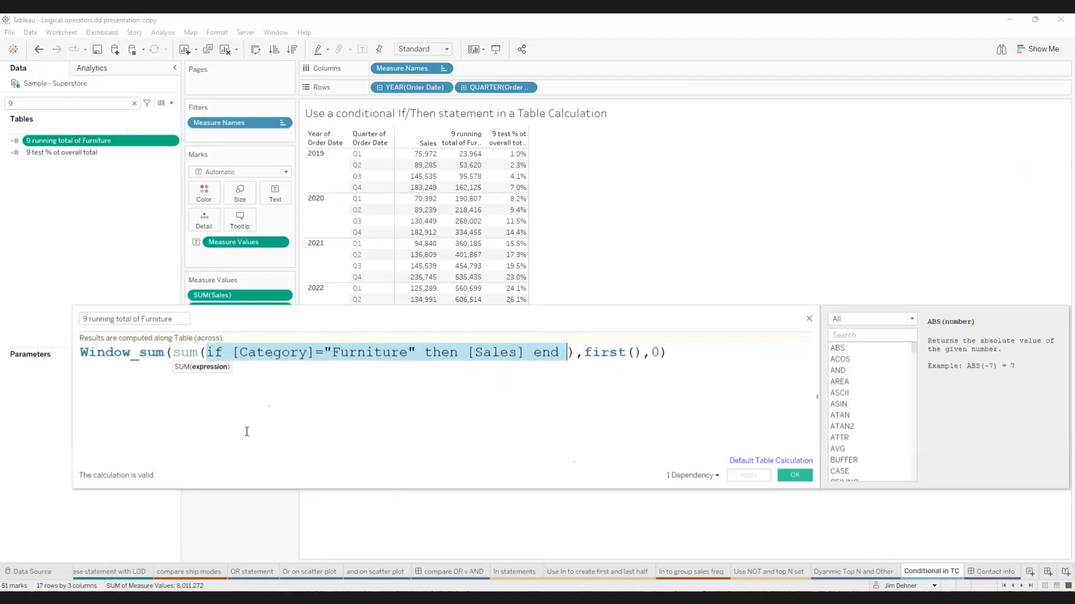
drag(200, 352, 175, 354)
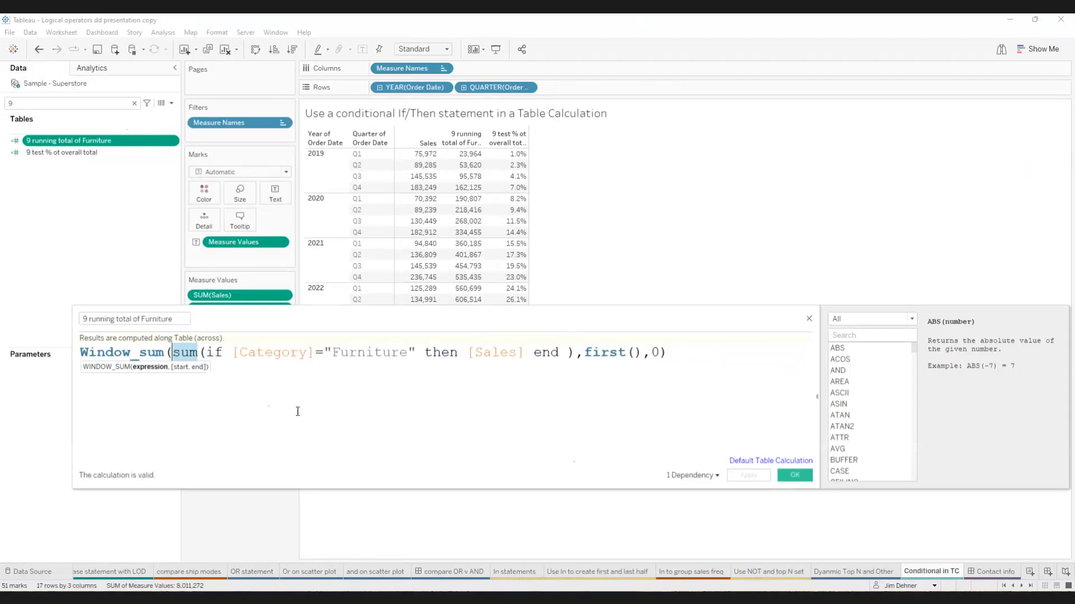
click(235, 376)
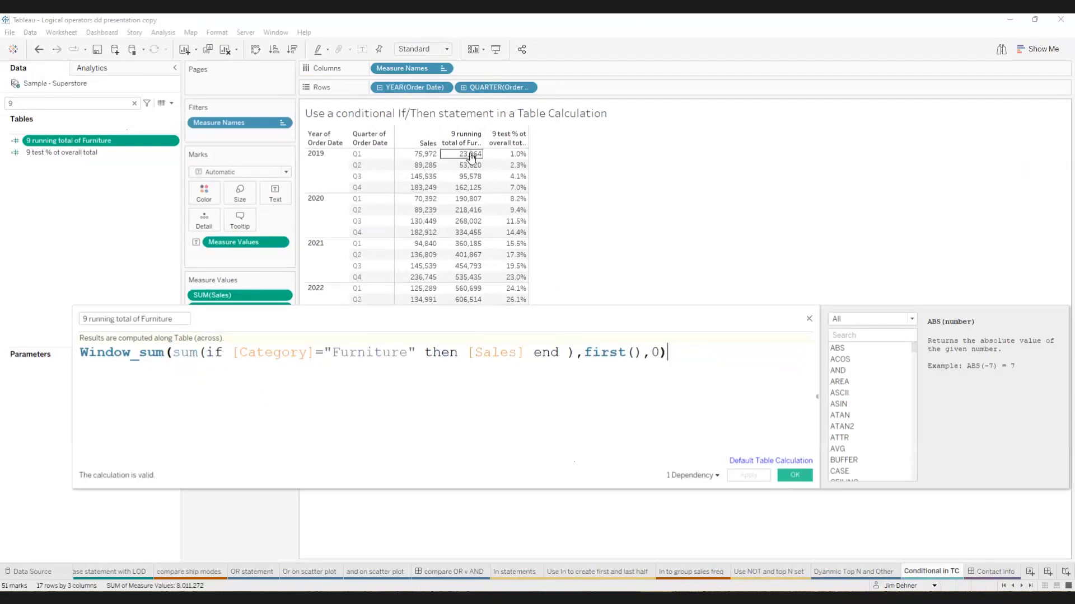
click(809, 320)
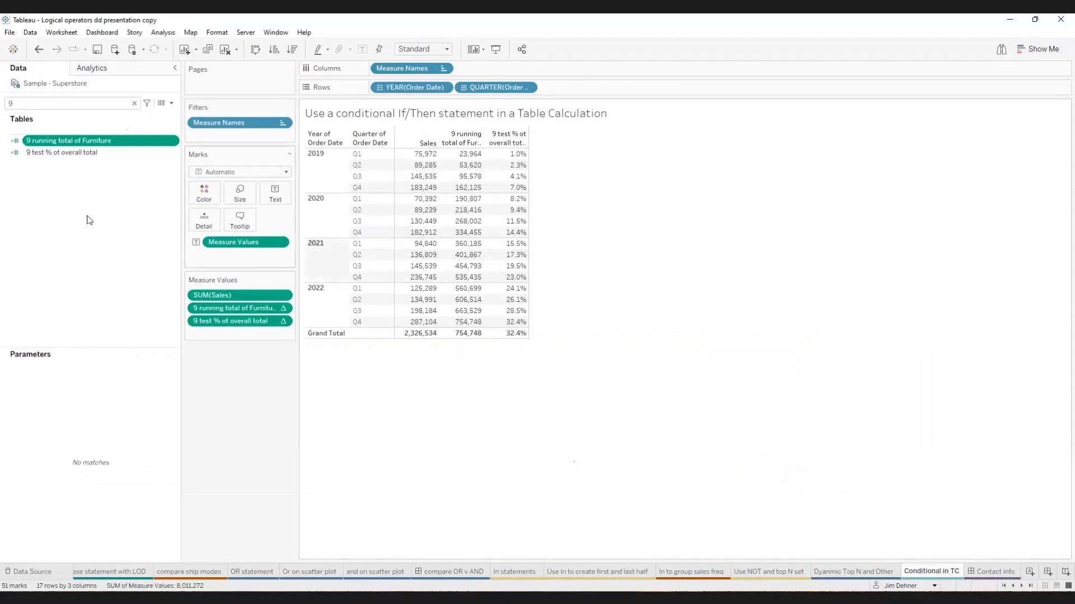
Step: Examine the 9 test % ot overall total formula with its division split onto a second line, and close the calculation without saving
right_click(65, 152)
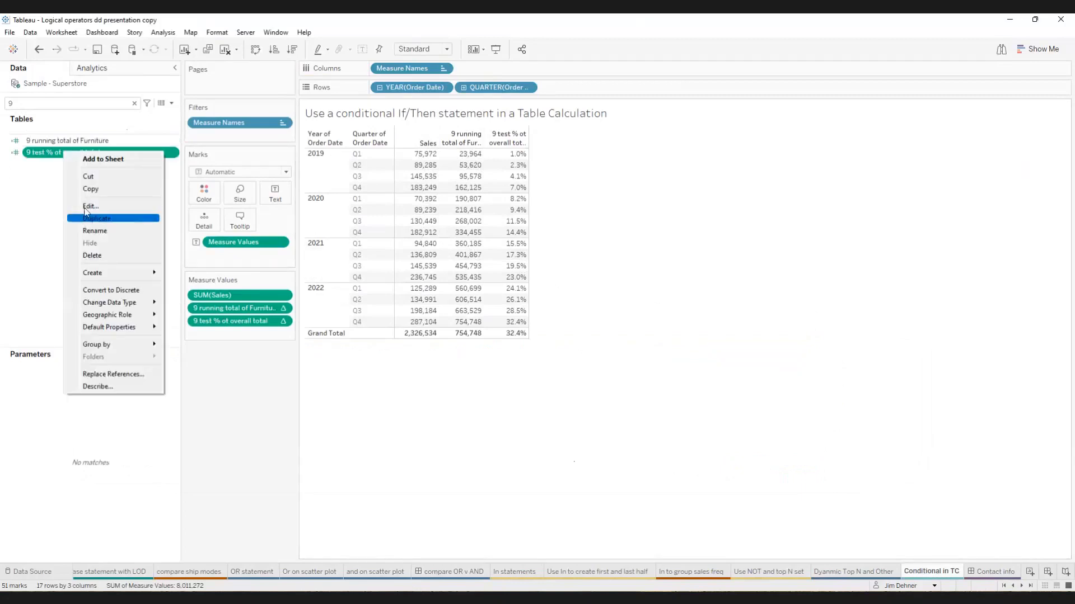
click(85, 207)
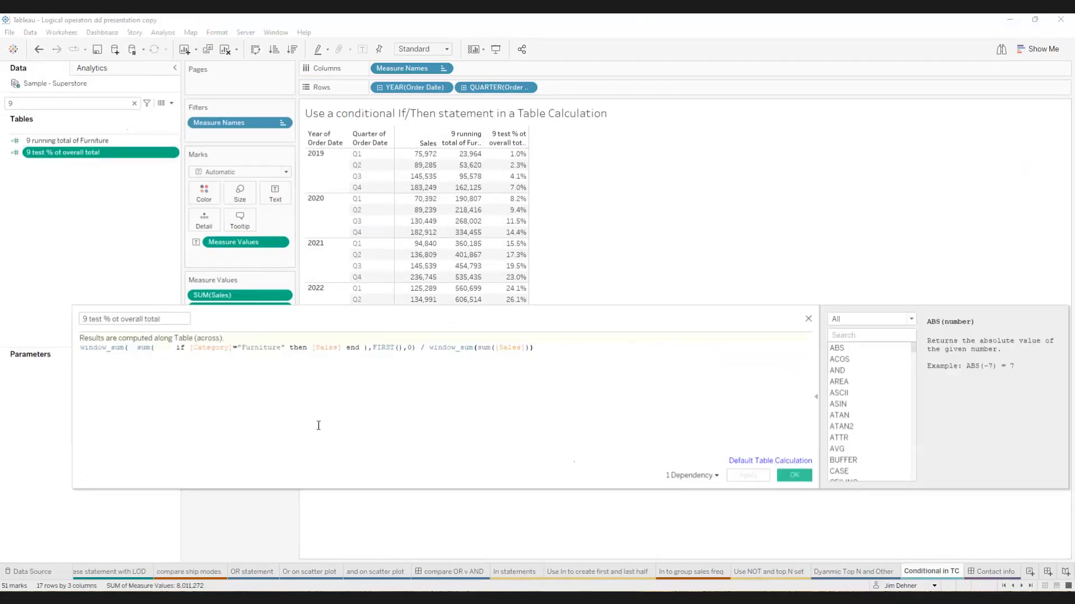
click(605, 351)
key(Return)
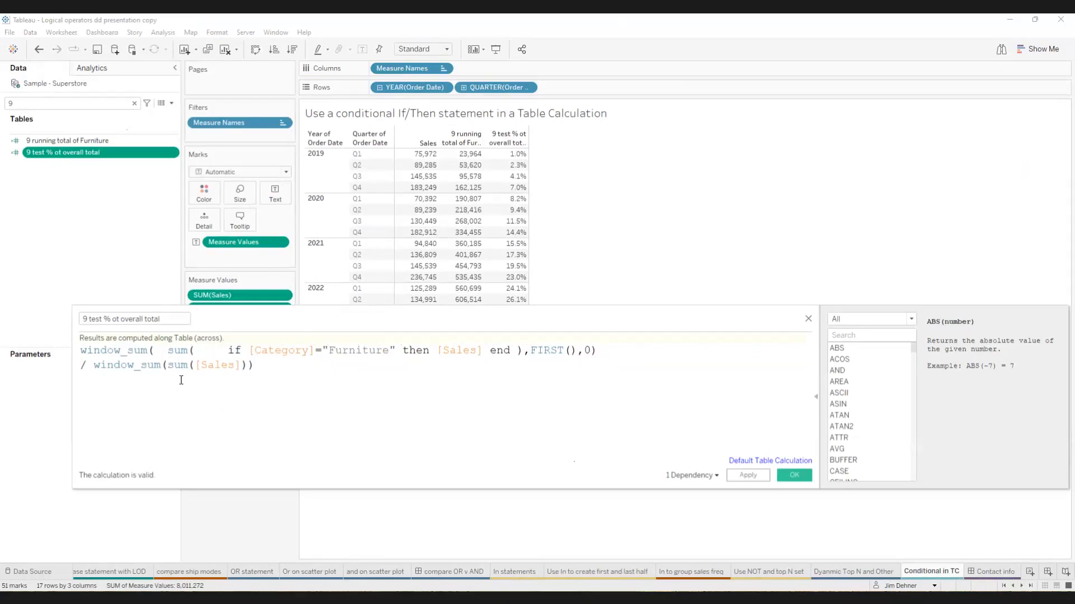
drag(344, 329, 438, 397)
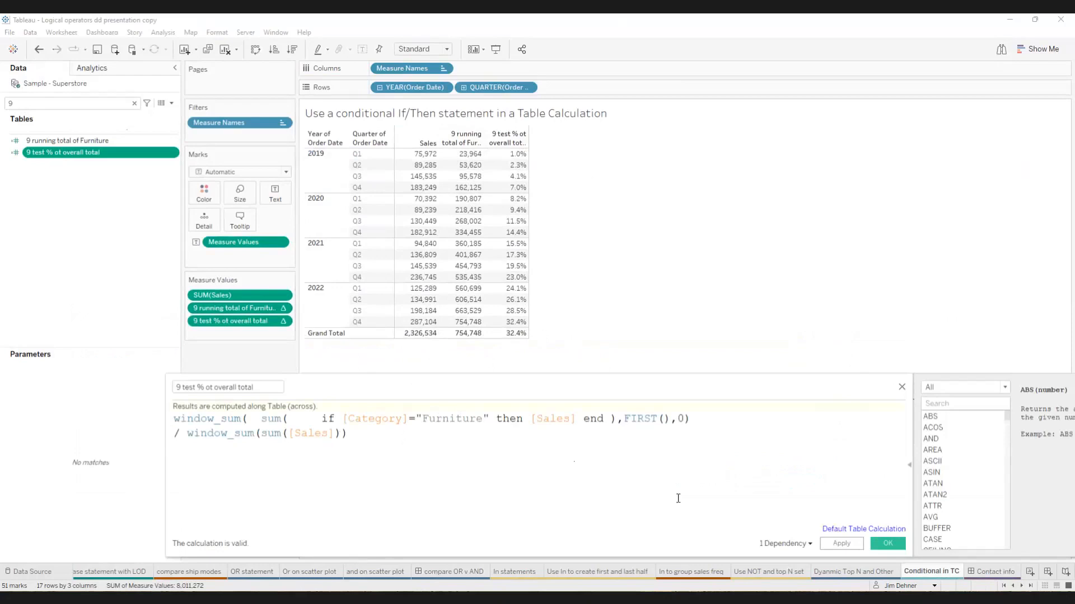
click(325, 418)
click(902, 387)
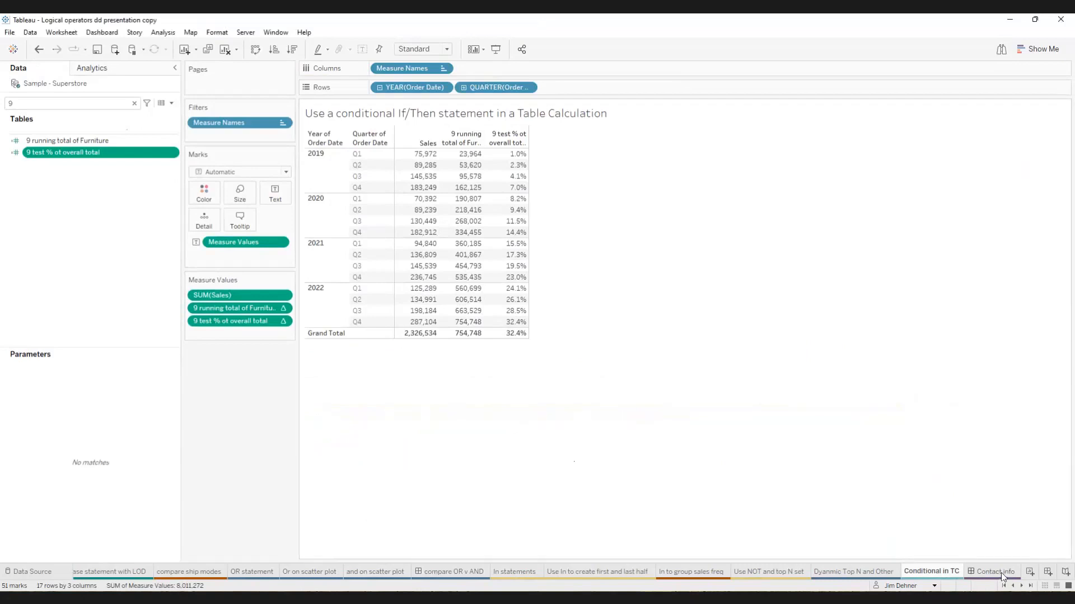
Step: Show the Contact info dashboard
click(1002, 572)
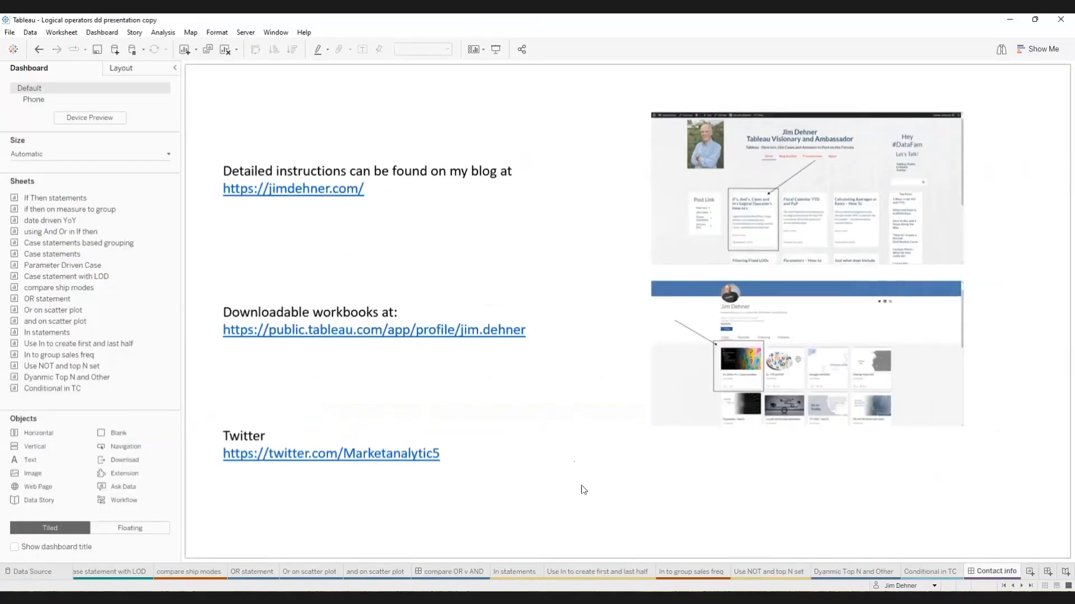